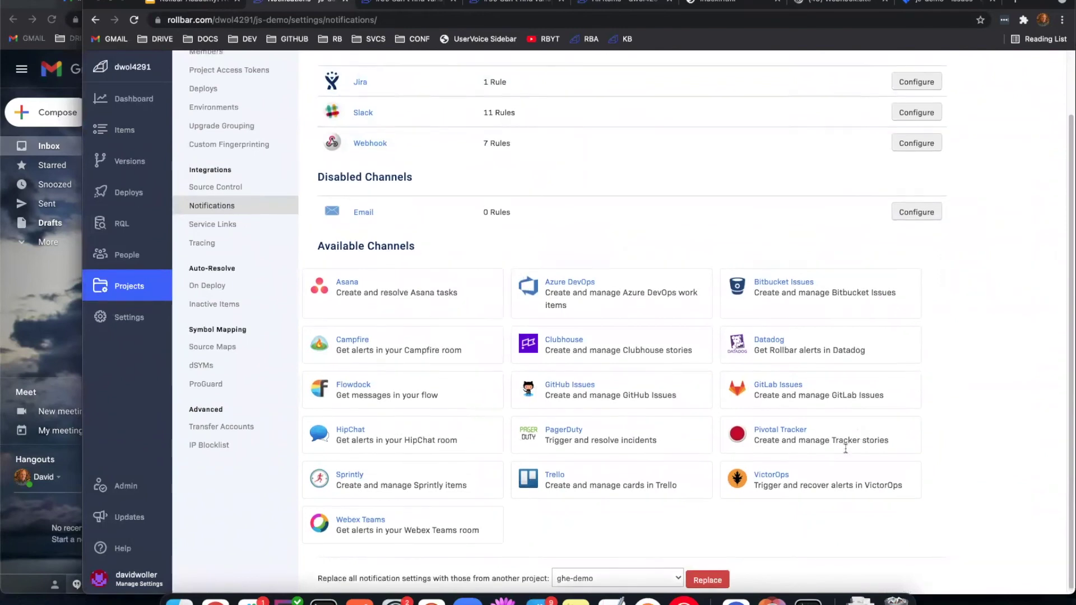
Step: Review the available notification channels and the integration types on the Intro slide, and advance the presentation one slide
scroll(354, 120, up, 1)
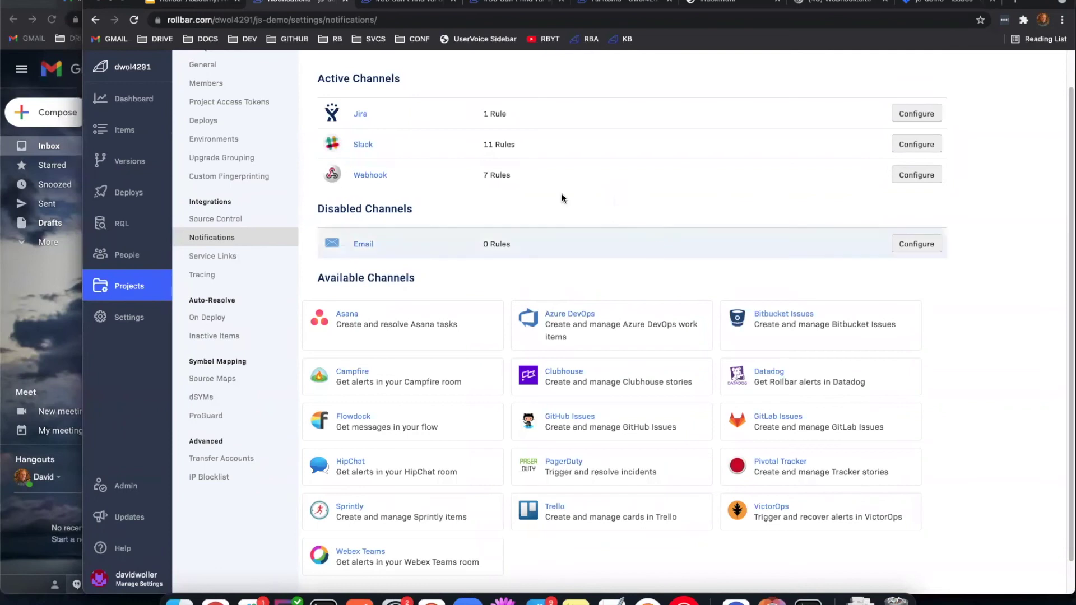
scroll(602, 195, up, 1)
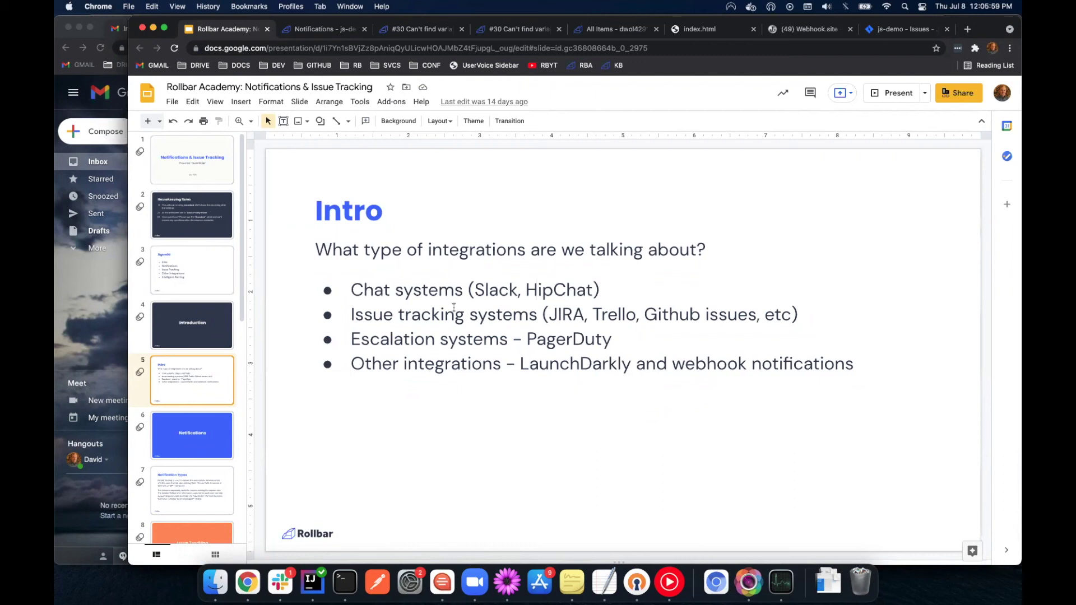
click(443, 292)
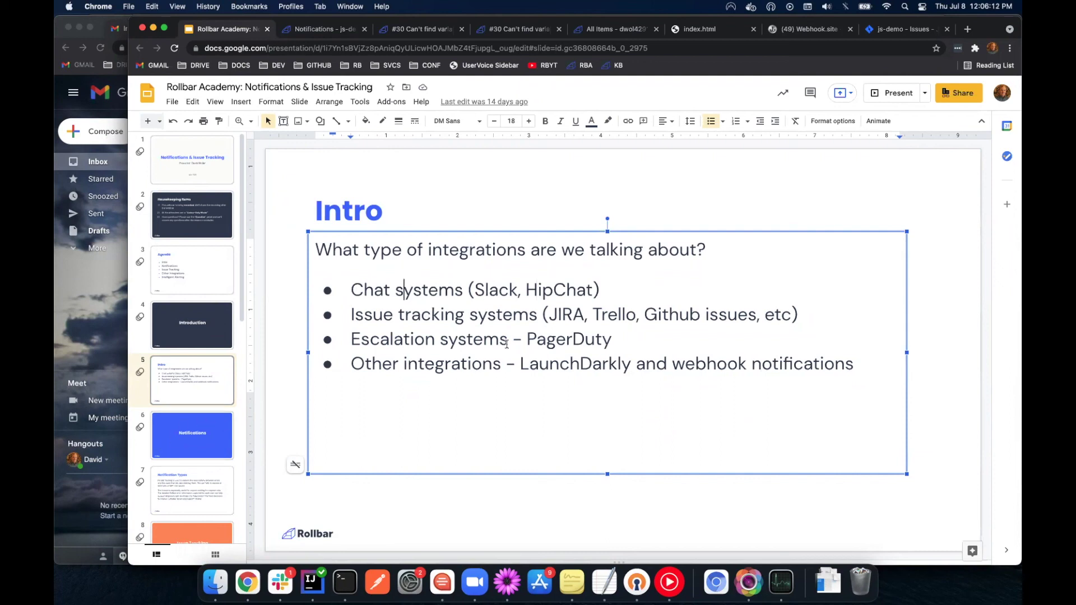
click(175, 381)
key(Down)
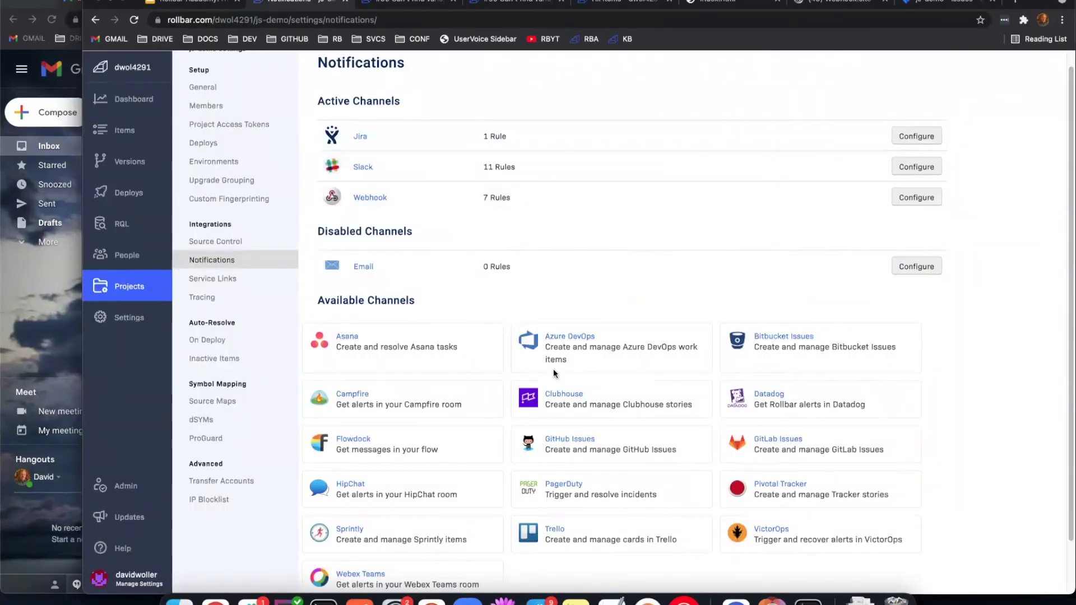
Step: Open the js-demo project's Slack notification settings in a new tab and view the rule templates offered there
super+click(360, 168)
key(ctrl+Tab)
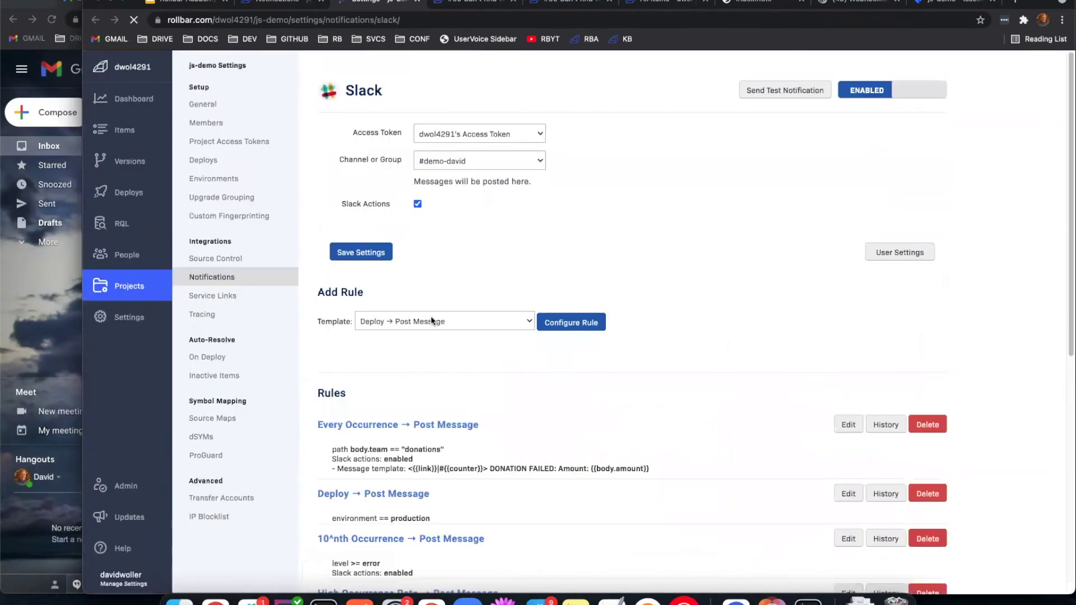
click(434, 322)
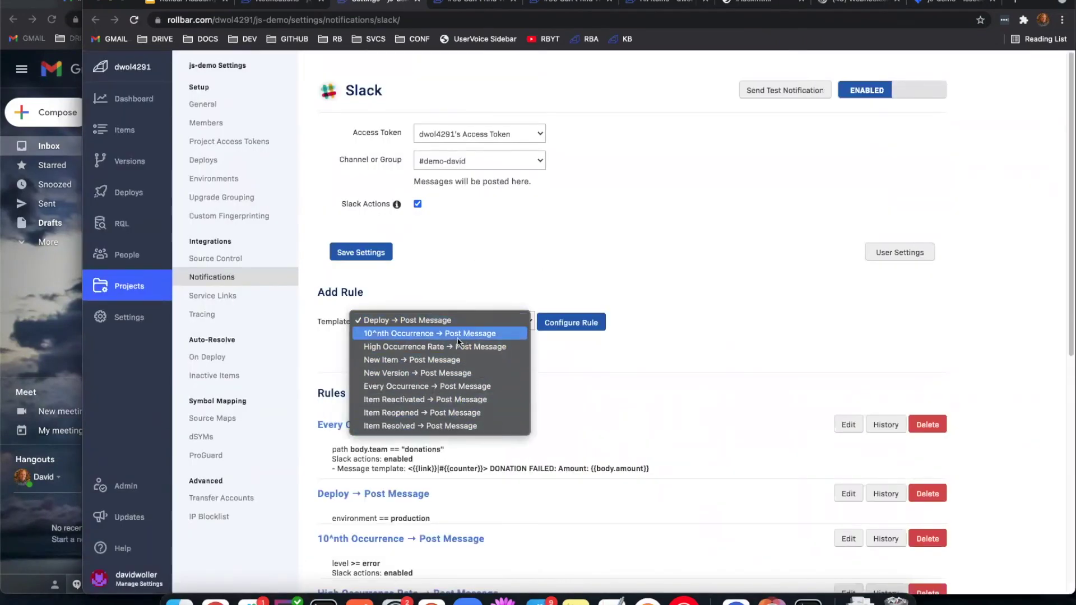
click(496, 164)
drag(316, 92, 434, 90)
click(435, 89)
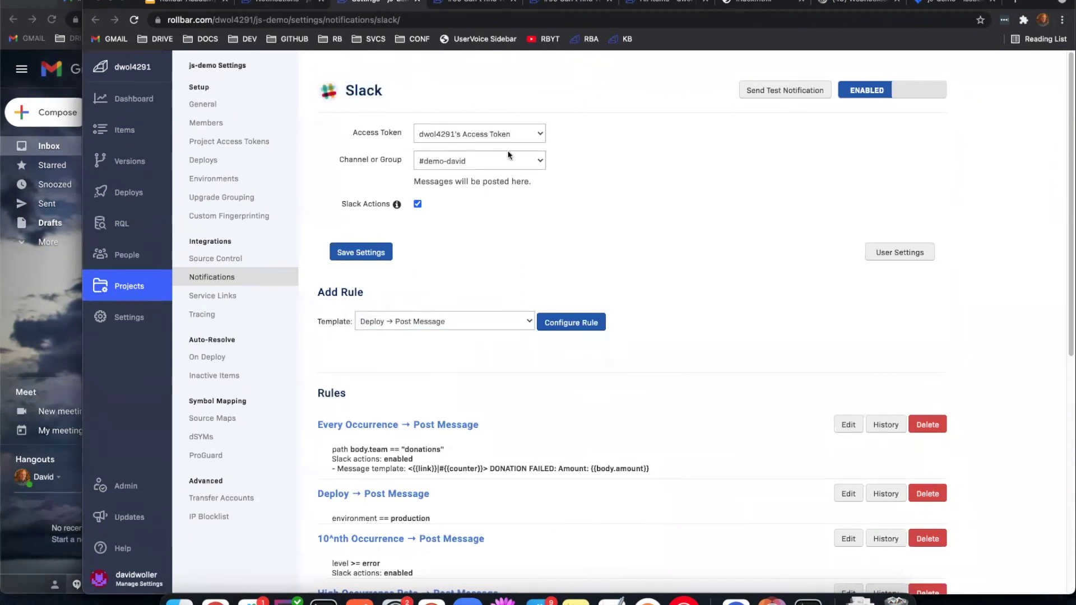
Step: Look through the existing Slack rules and the channel settings above them
scroll(585, 271, down, 4)
scroll(587, 270, up, 2)
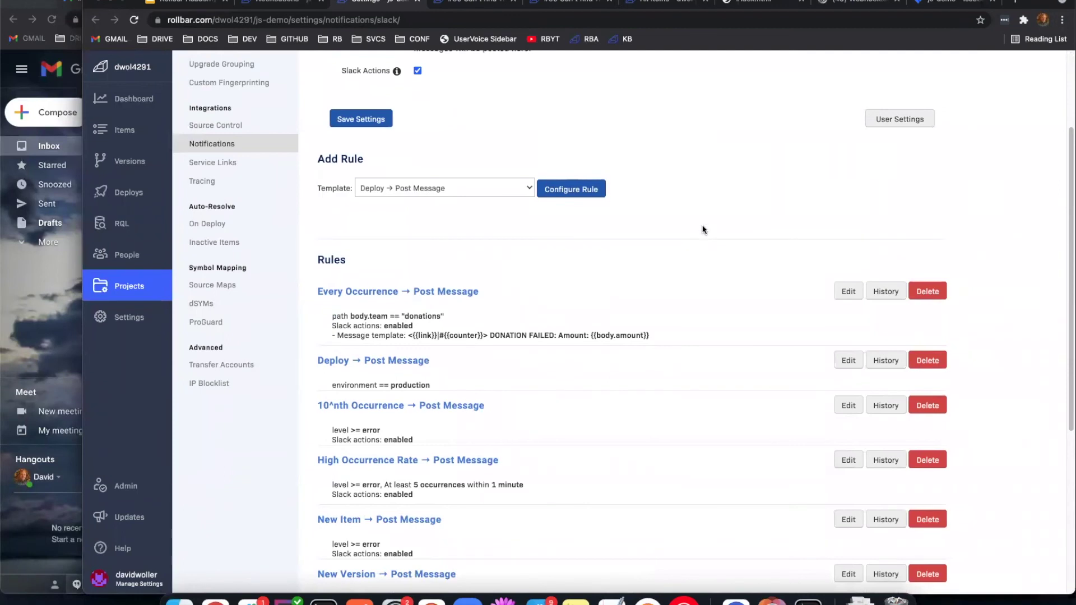
scroll(805, 244, up, 2)
scroll(805, 244, up, 1)
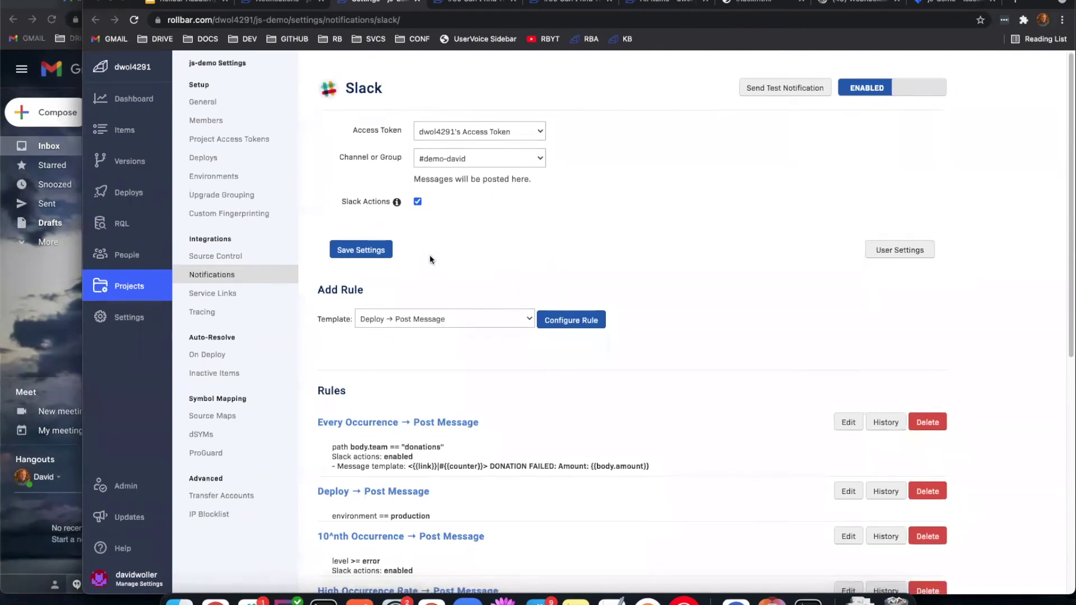
scroll(429, 254, down, 1)
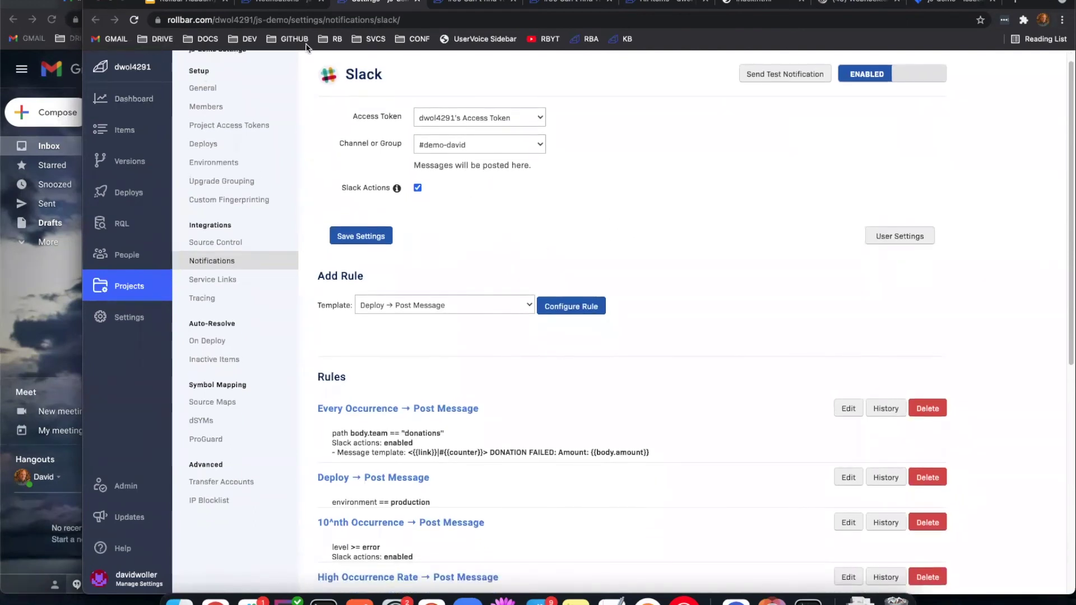
Step: Return to the Notifications overview, open the disabled Email channel and enable it
click(267, 3)
scroll(529, 277, down, 3)
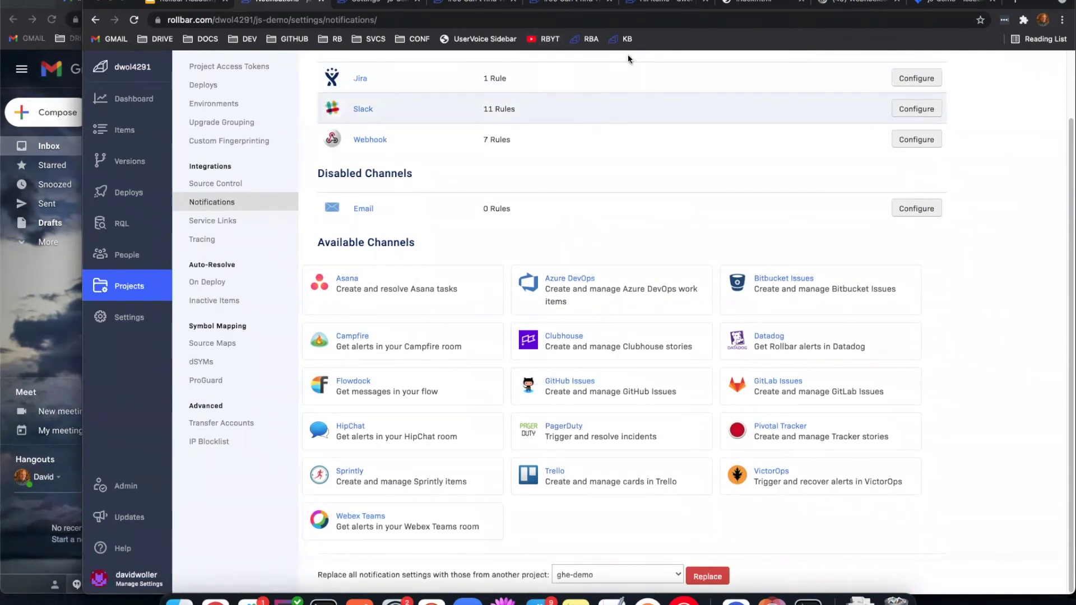
scroll(412, 66, up, 3)
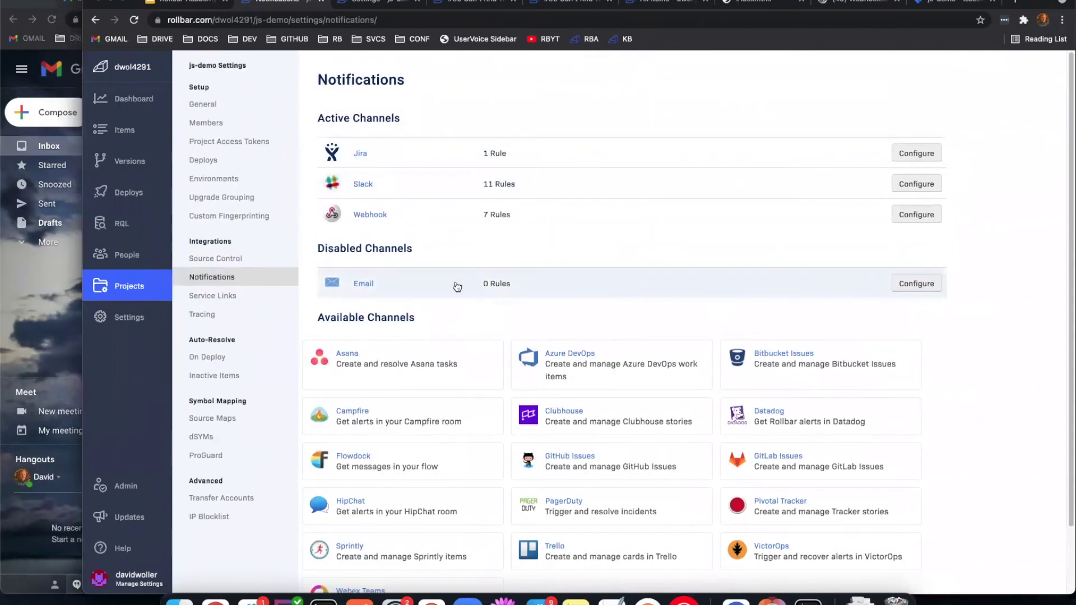
click(363, 284)
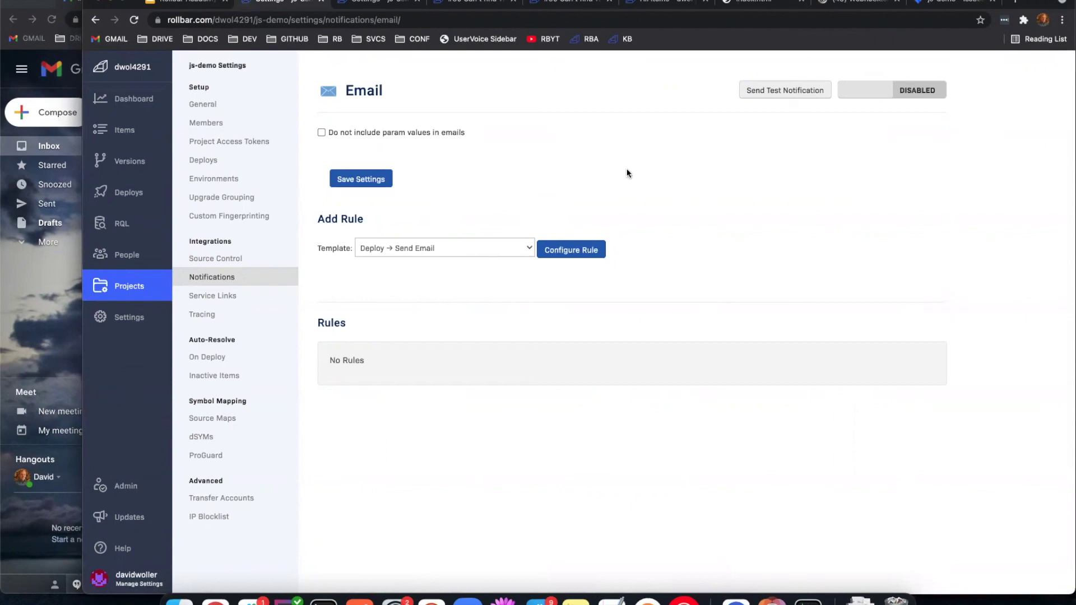
click(870, 89)
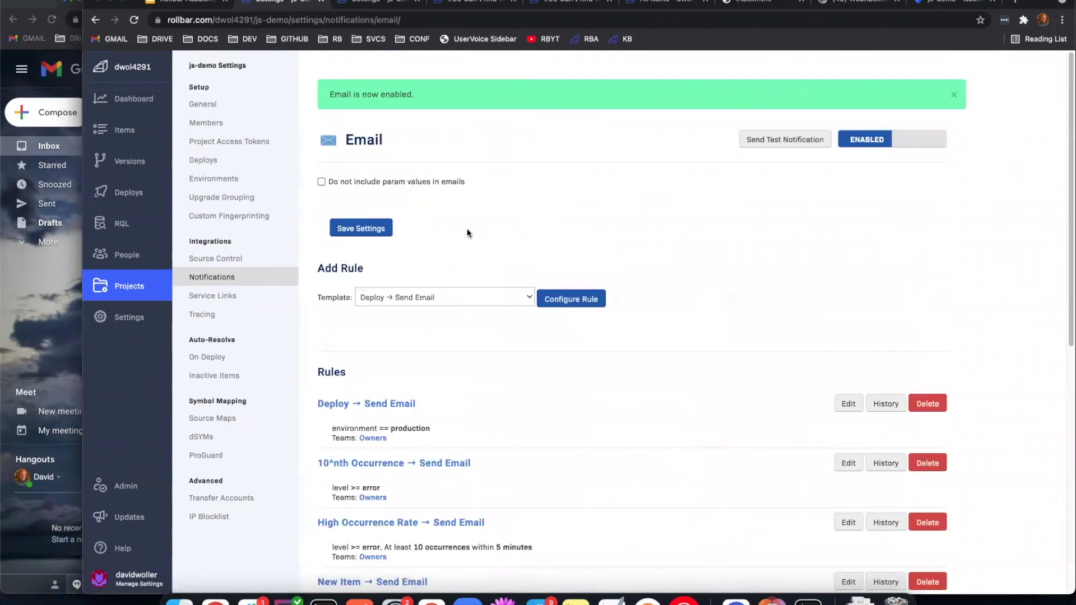
Step: Examine the Email channel's default rules, from Deploy to Item Resolved, and their filters and teams
scroll(536, 170, down, 1)
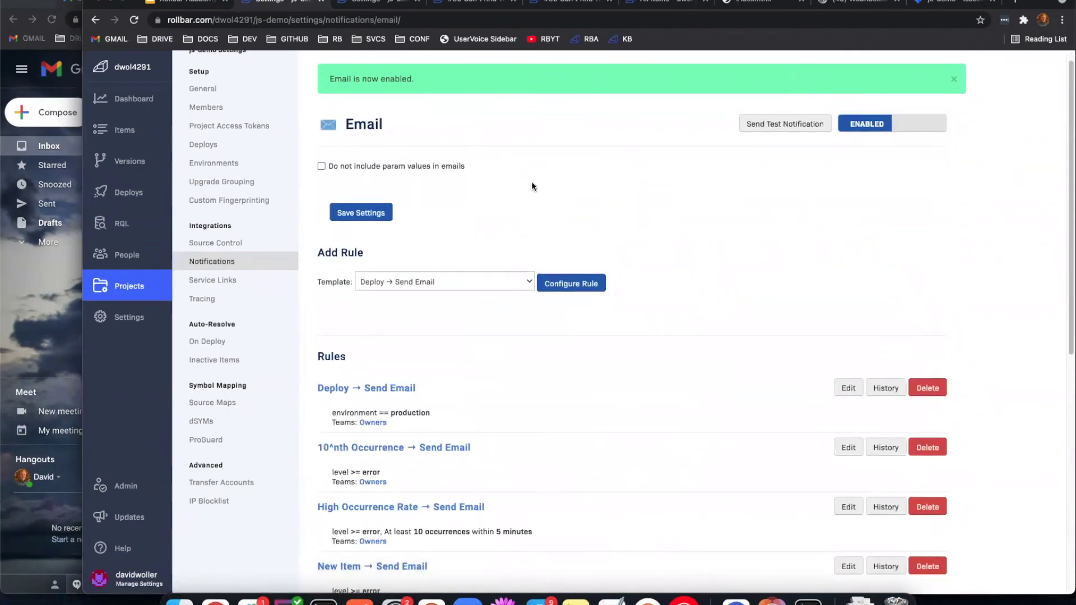
scroll(531, 181, down, 3)
scroll(384, 319, down, 3)
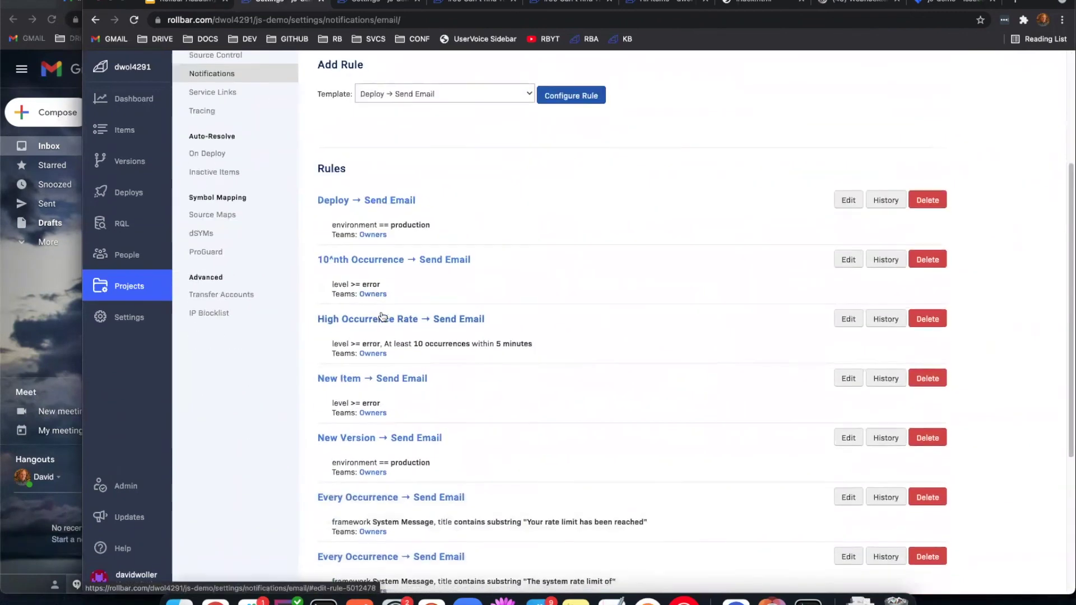
scroll(370, 351, down, 2)
scroll(368, 348, down, 3)
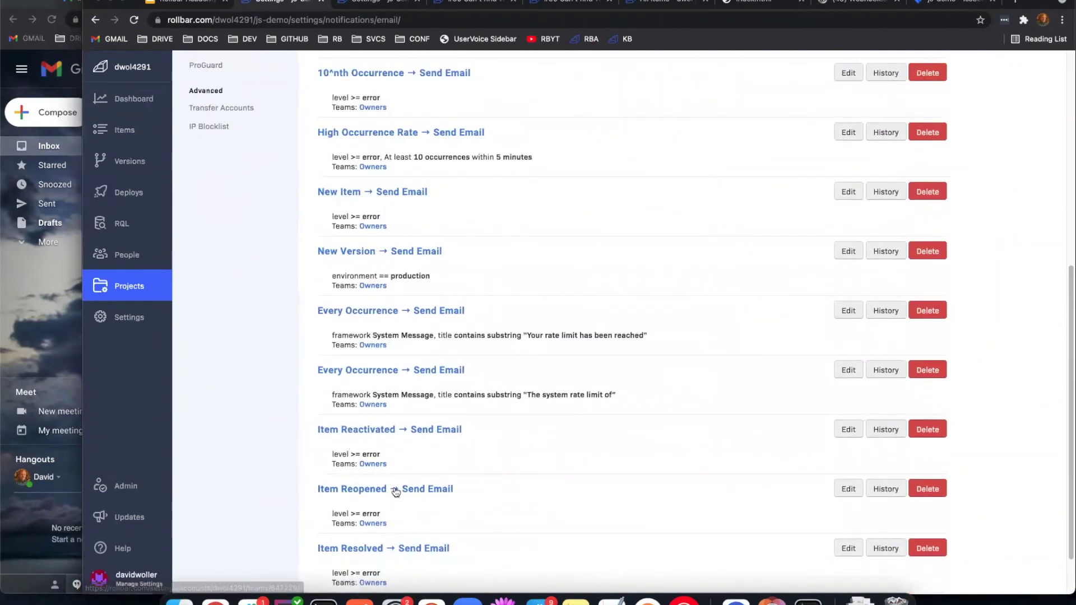
scroll(388, 473, up, 10)
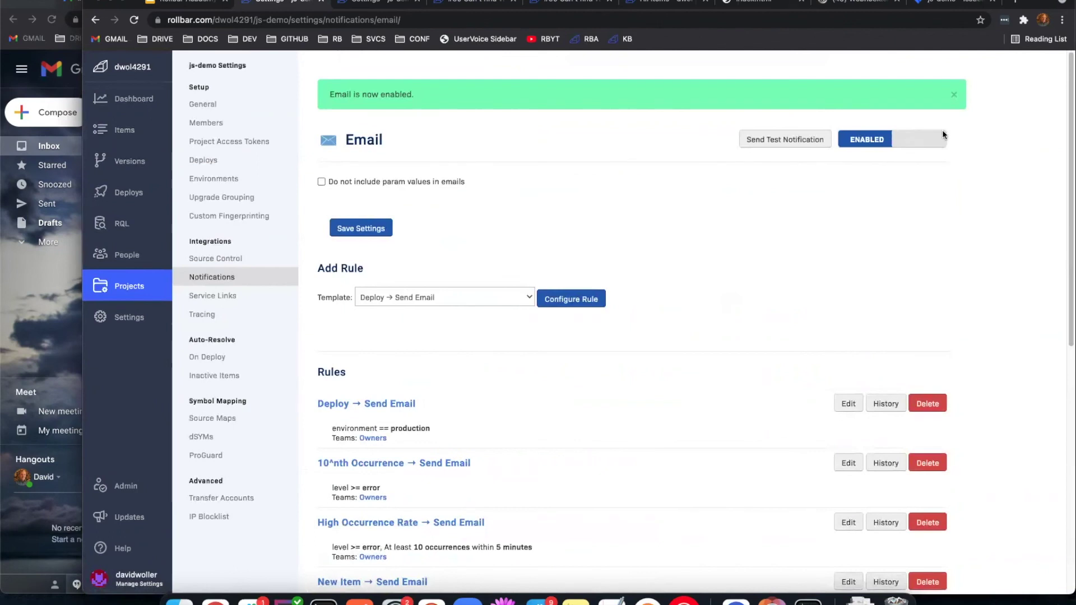
Step: Disable the Email channel for all collaborators and look over its rules down to the daily summary
click(896, 139)
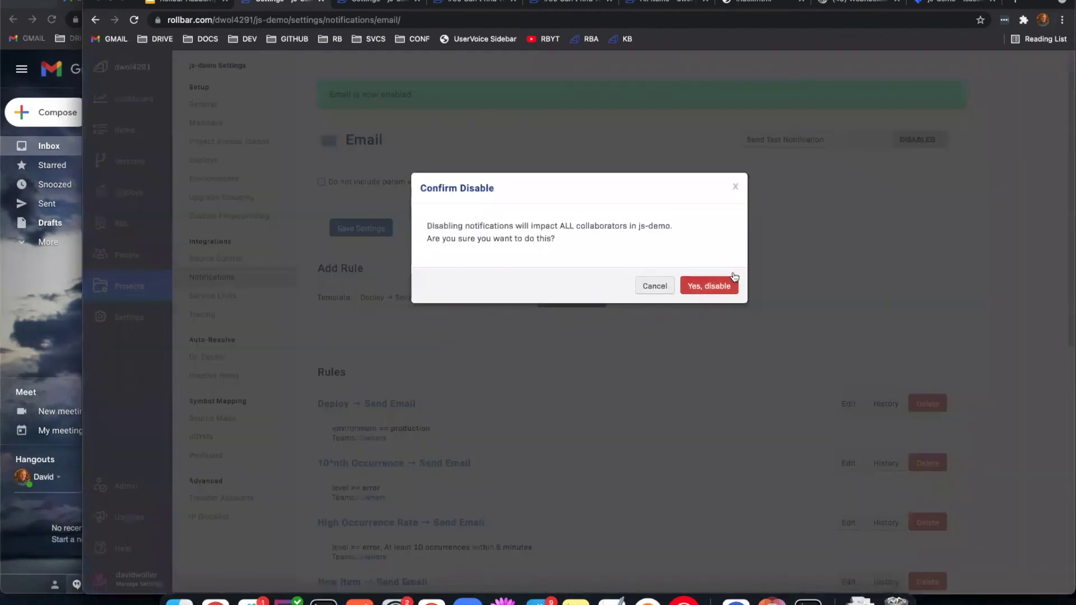
click(707, 290)
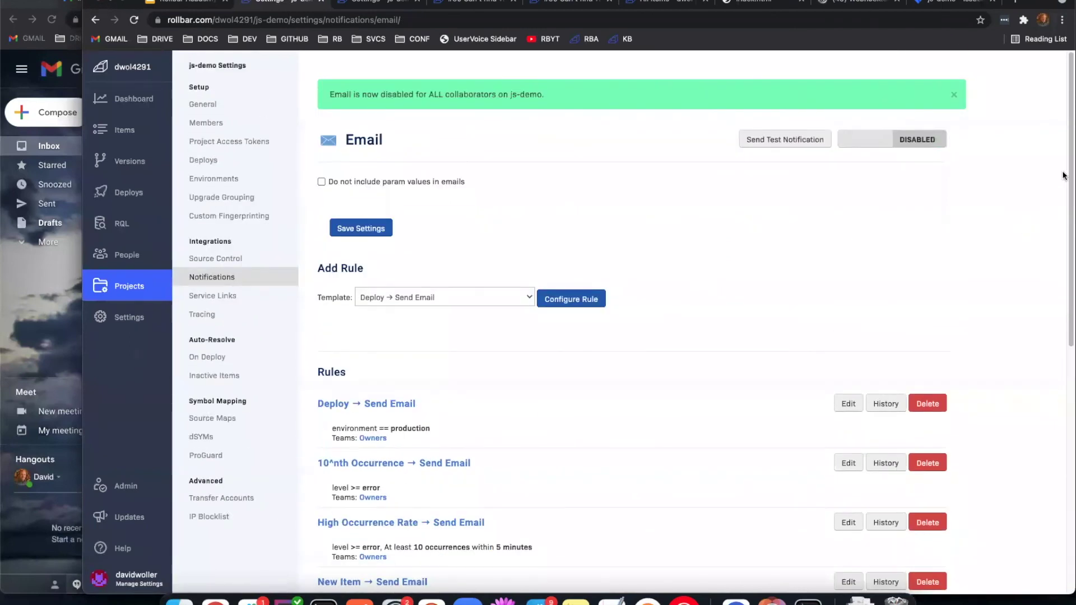
scroll(1053, 319, down, 4)
scroll(1031, 369, down, 3)
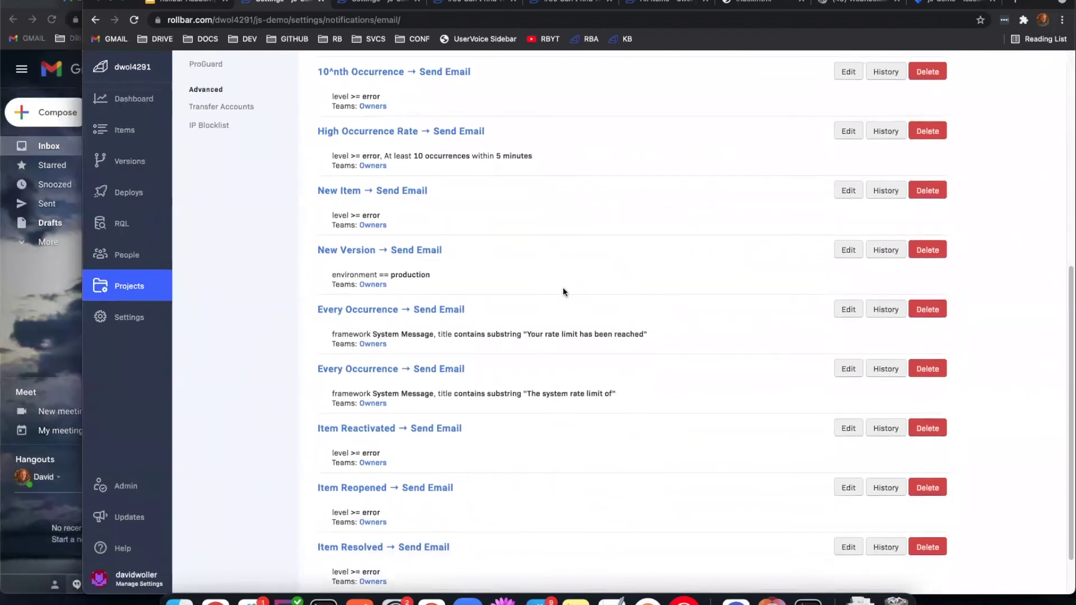
scroll(563, 287, down, 1)
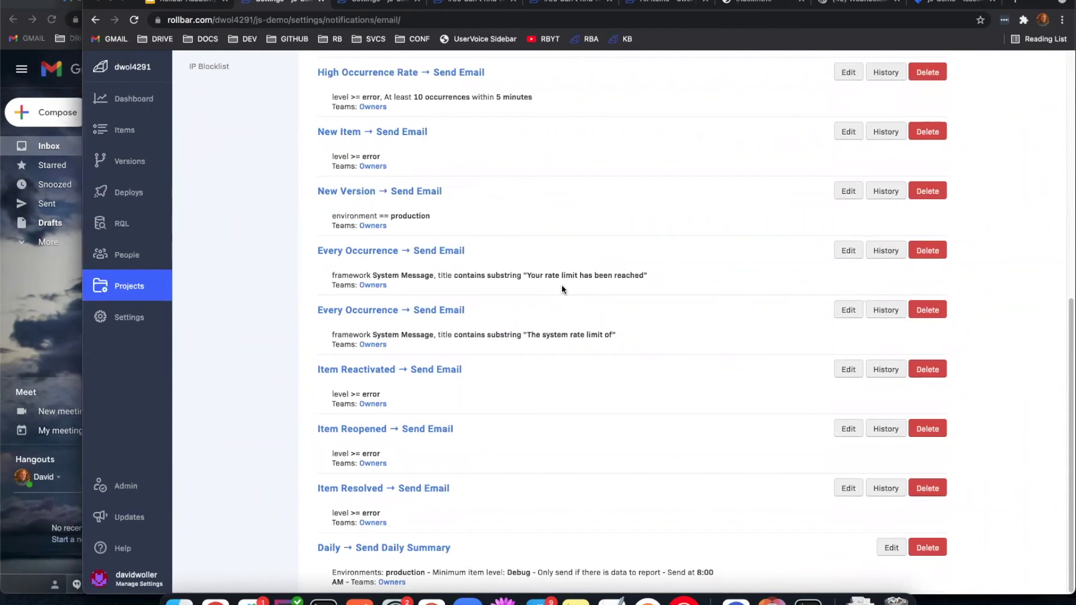
scroll(863, 197, up, 6)
scroll(857, 196, up, 2)
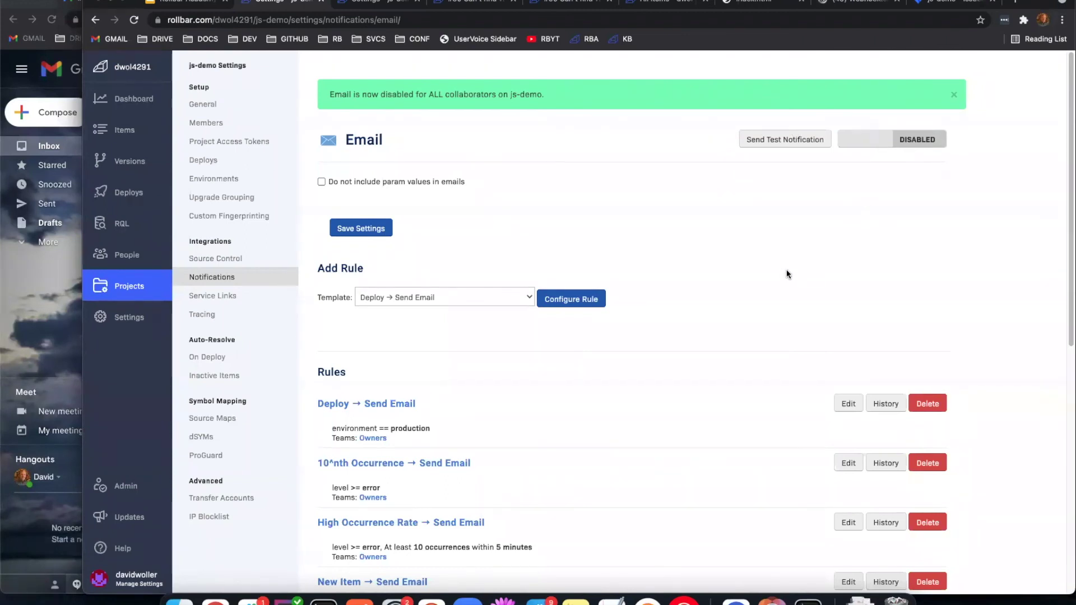
Step: Choose the Every Occurrence → Send Email template for a new email rule
scroll(787, 274, down, 1)
click(497, 277)
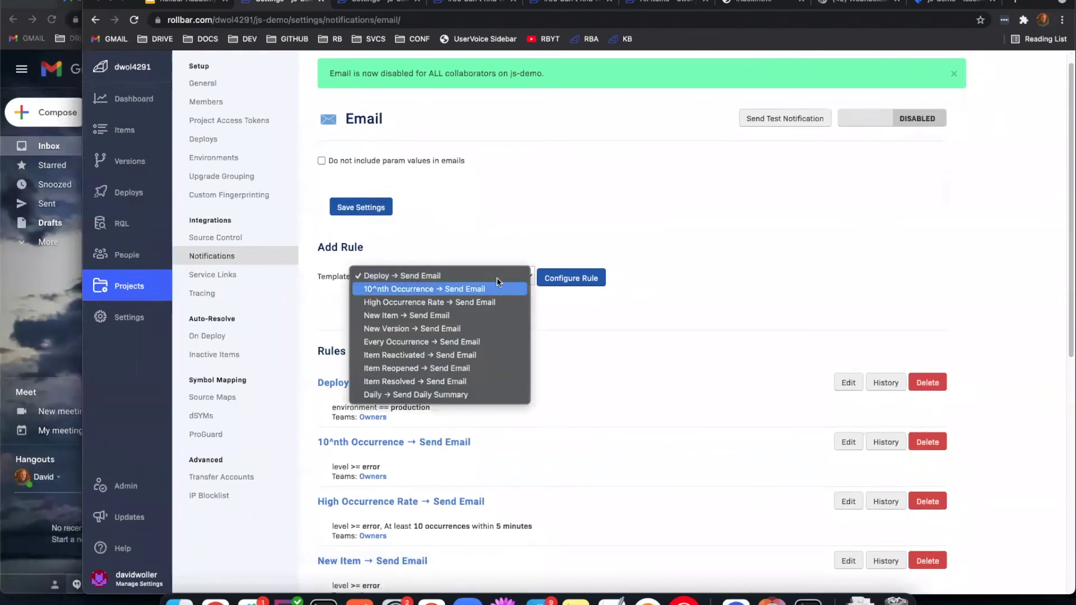
click(465, 342)
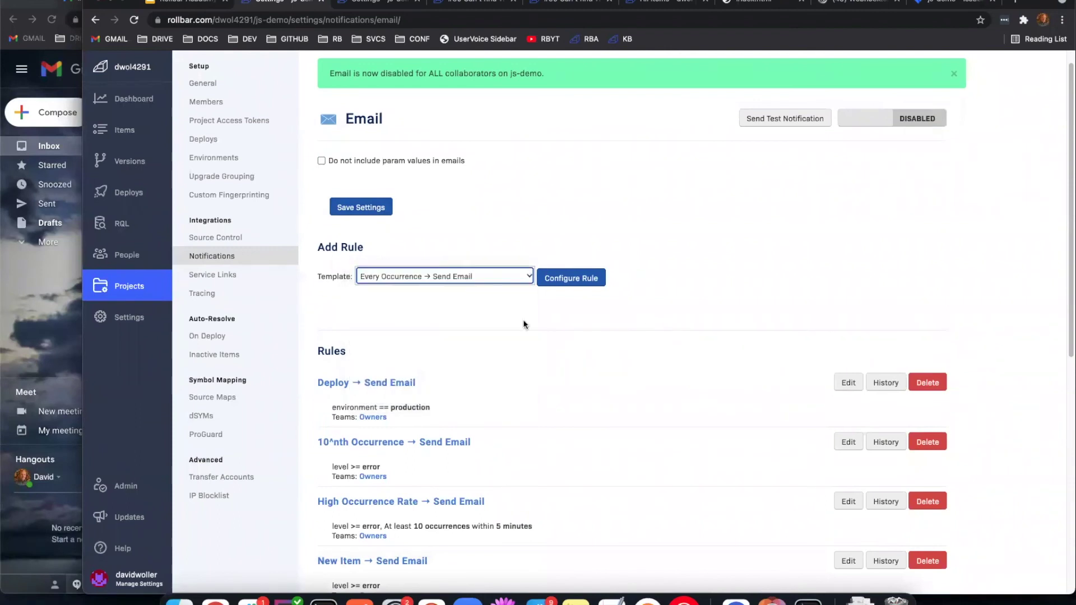
click(489, 307)
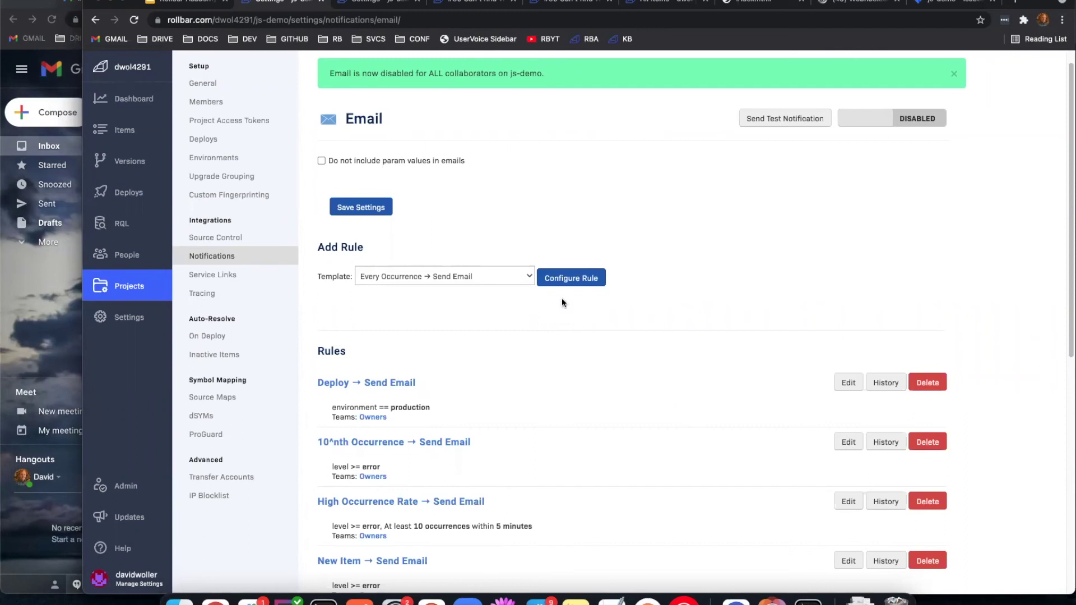
click(495, 277)
click(631, 321)
Step: Start configuring a new email rule from the New Item → Send Email template and look through its recipients and filters
click(522, 298)
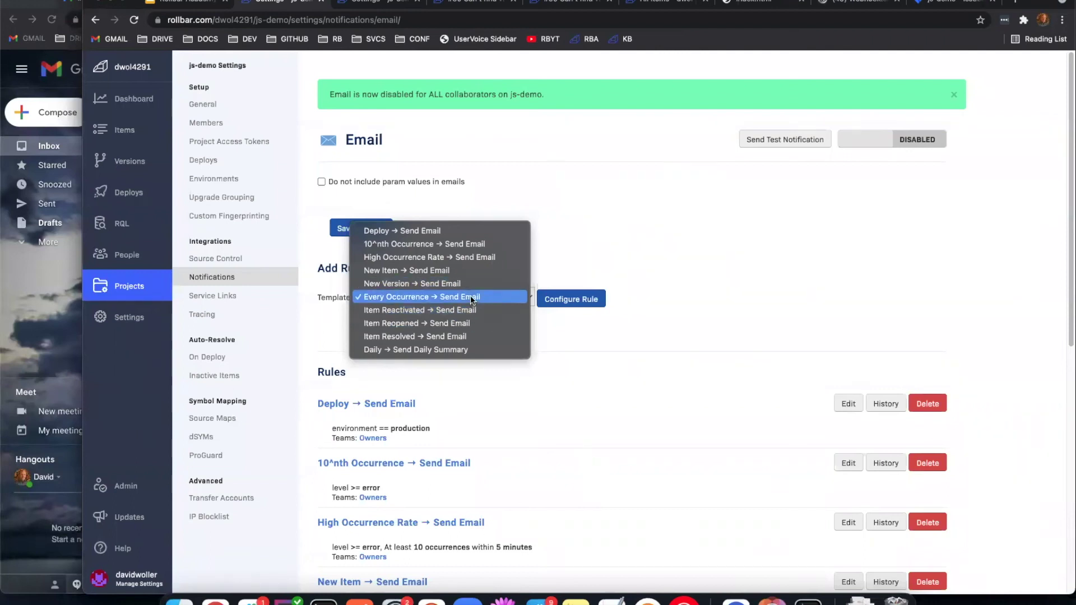
click(443, 272)
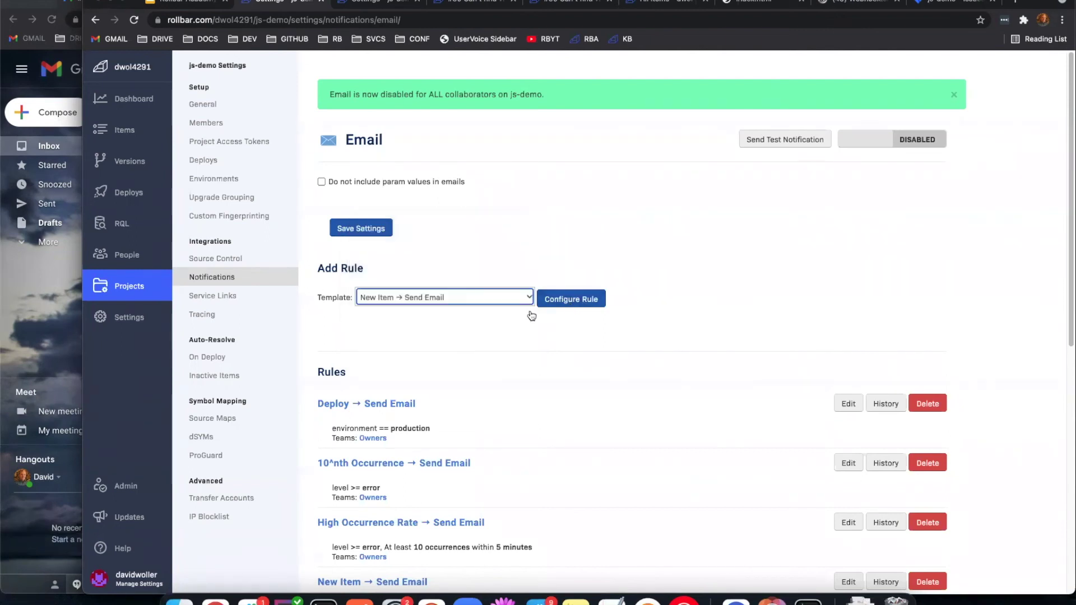
click(562, 302)
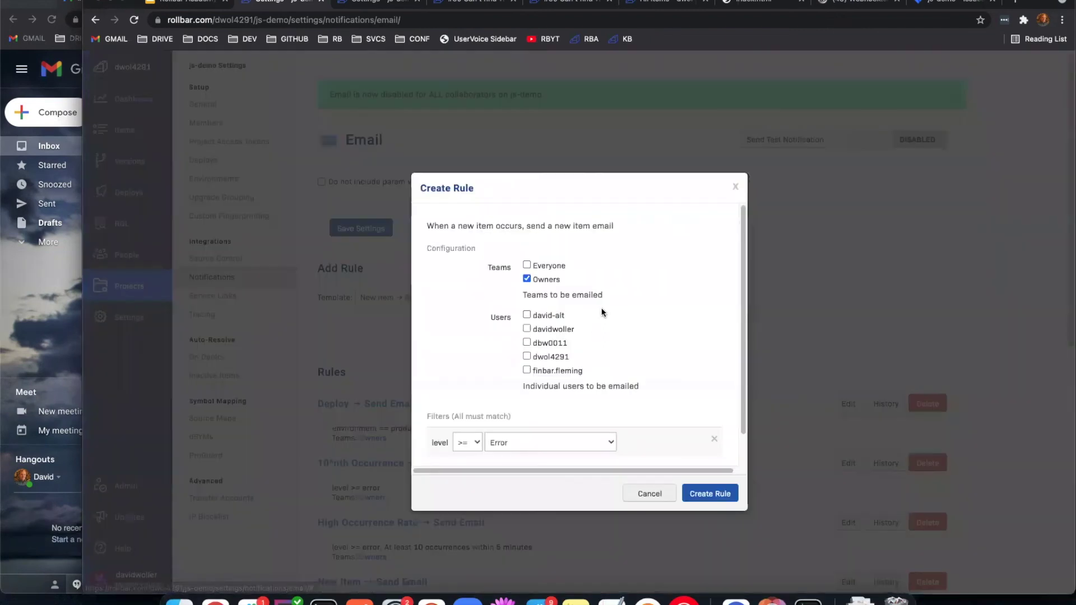
scroll(617, 314, down, 2)
scroll(624, 322, up, 2)
Step: Check the occurrence total of item #30 in the js-demo Items list, and return to the email rule's filters
click(468, 2)
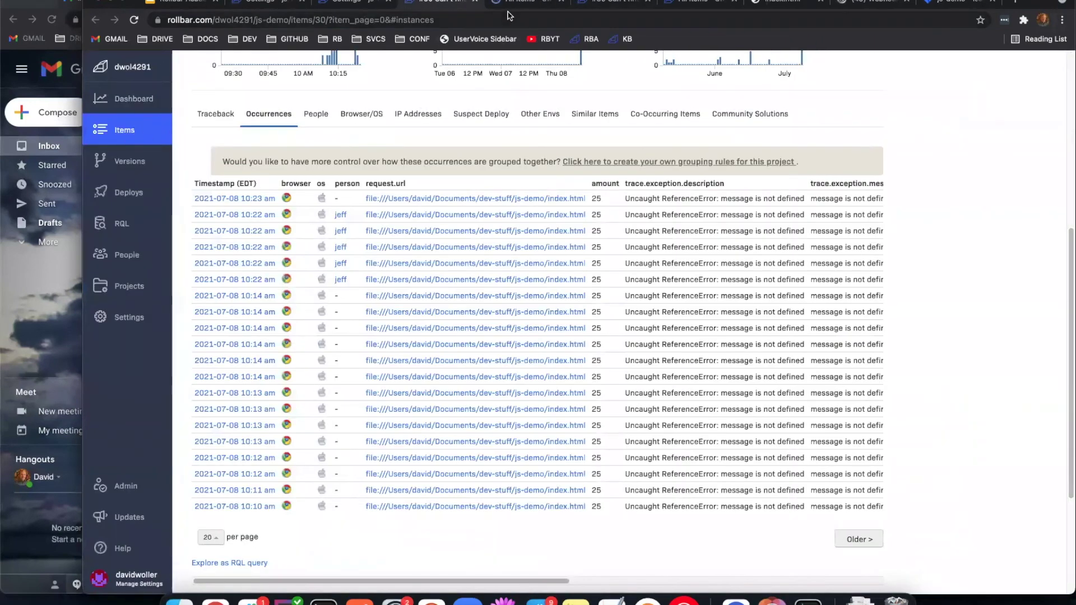
click(508, 4)
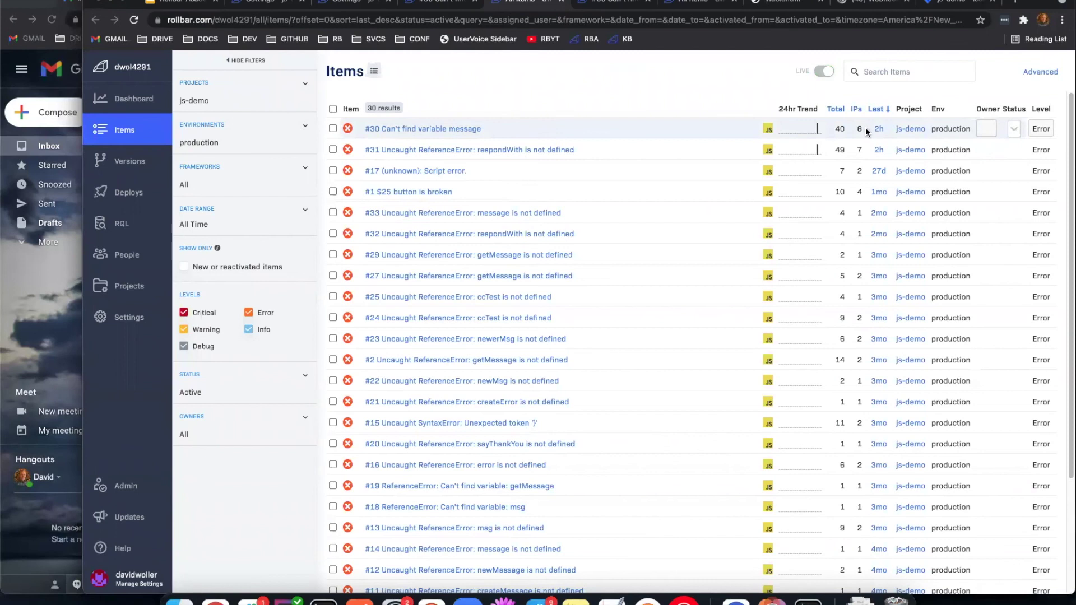
drag(839, 129, 844, 132)
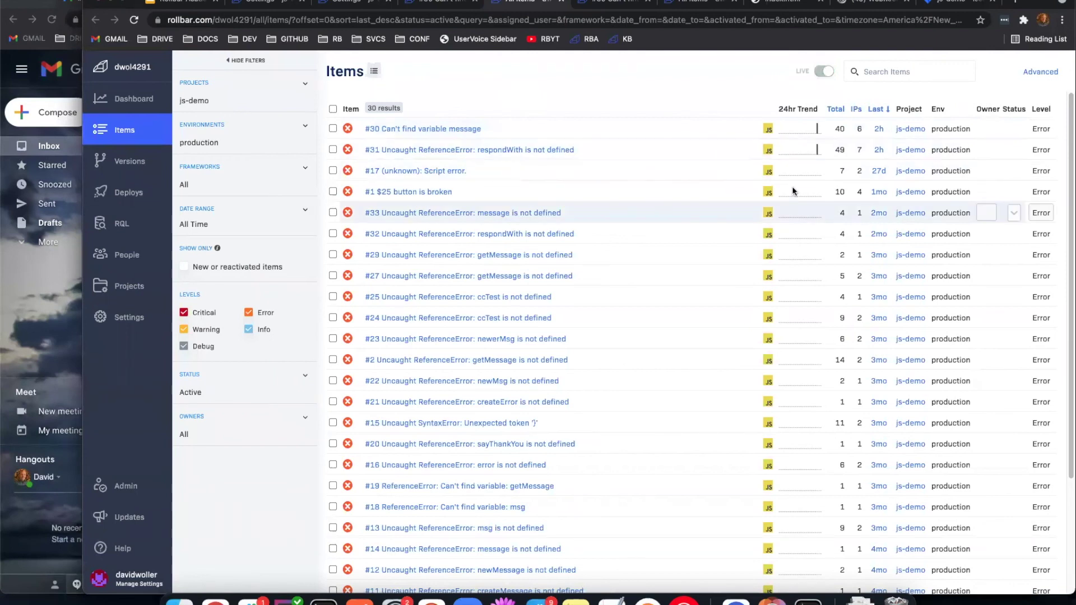
click(362, 4)
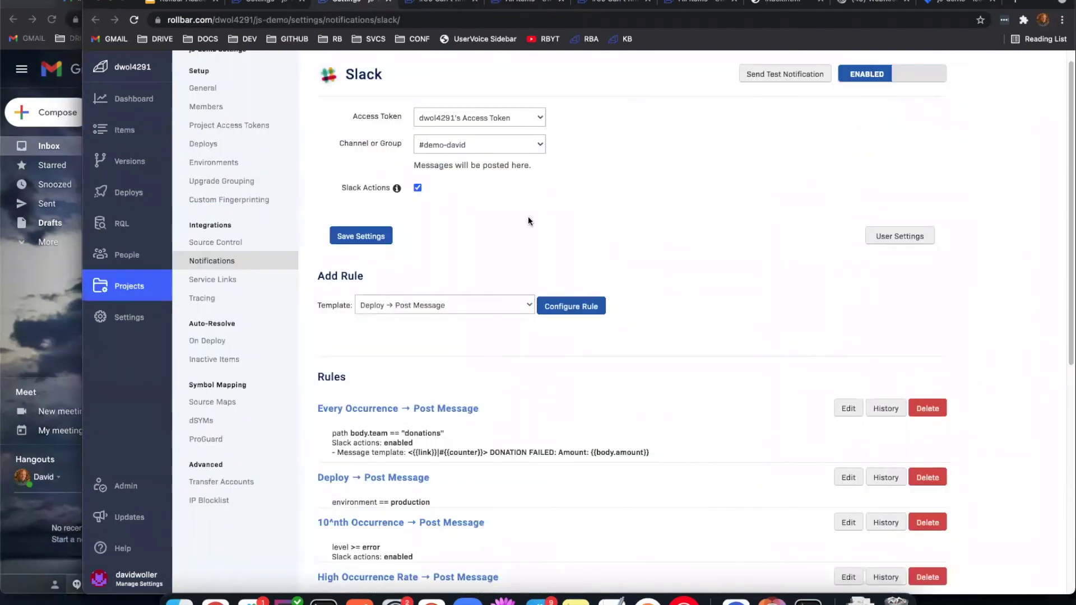
click(273, 3)
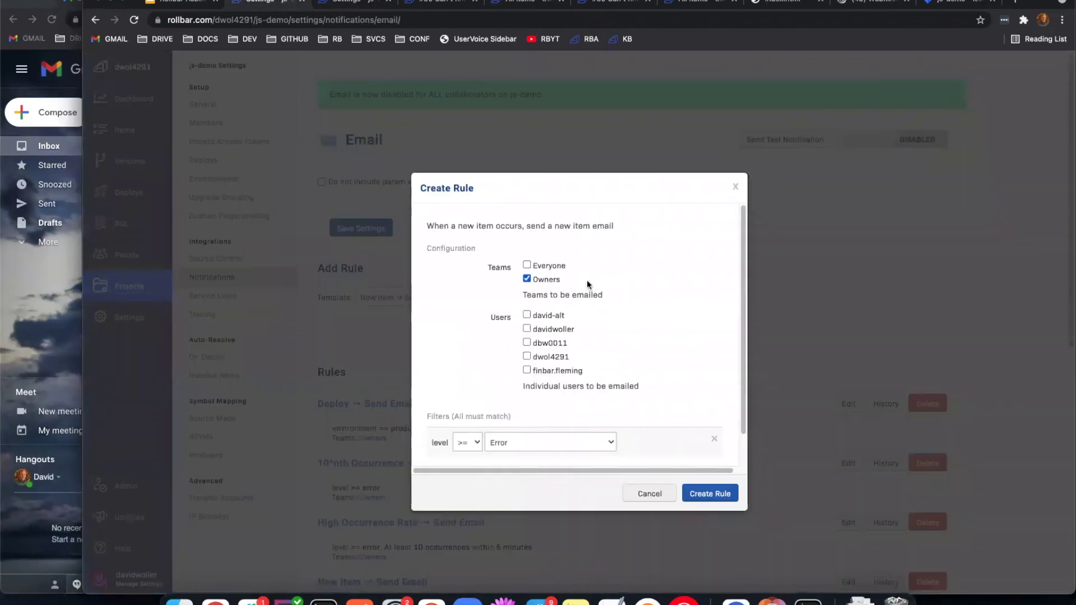
scroll(587, 280, down, 2)
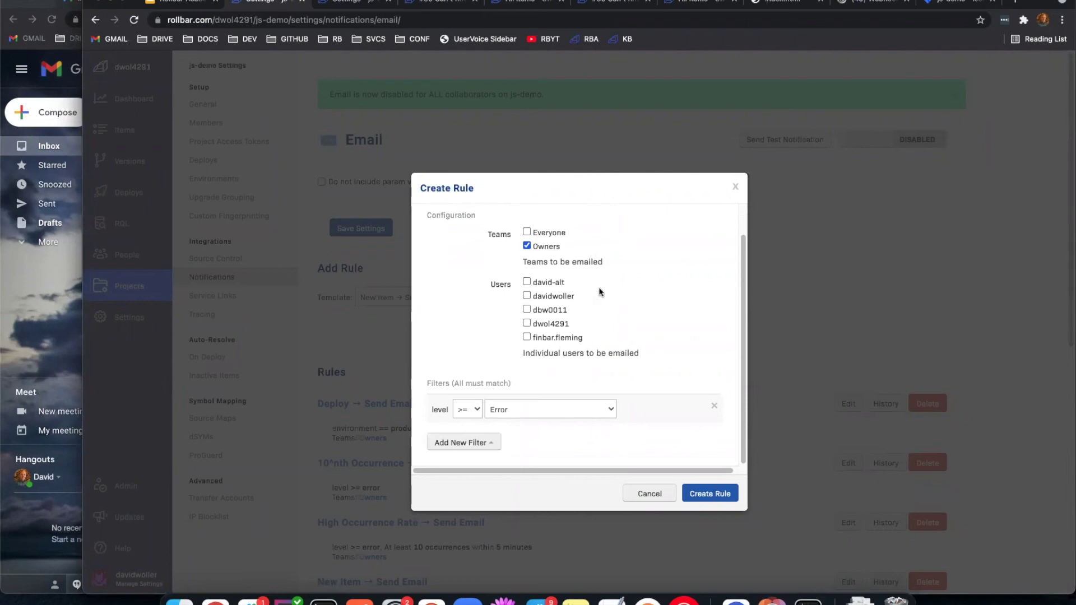
Step: Look over the new email rule's level filter choices and remove the level >= Error filter
scroll(599, 286, up, 2)
scroll(628, 282, down, 2)
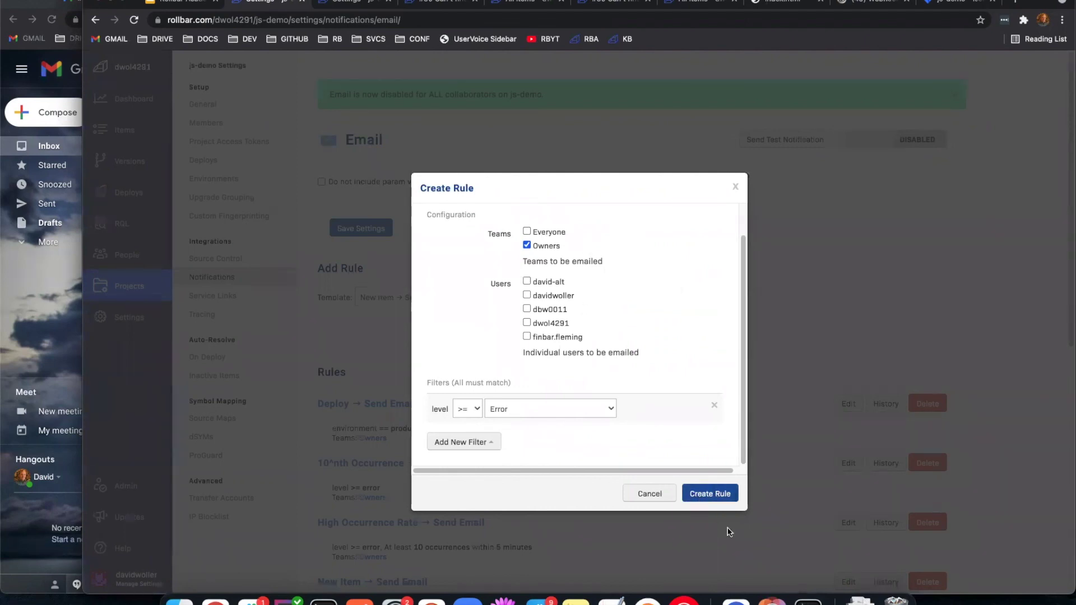
scroll(704, 367, up, 1)
scroll(703, 367, down, 1)
click(537, 408)
click(429, 412)
click(438, 407)
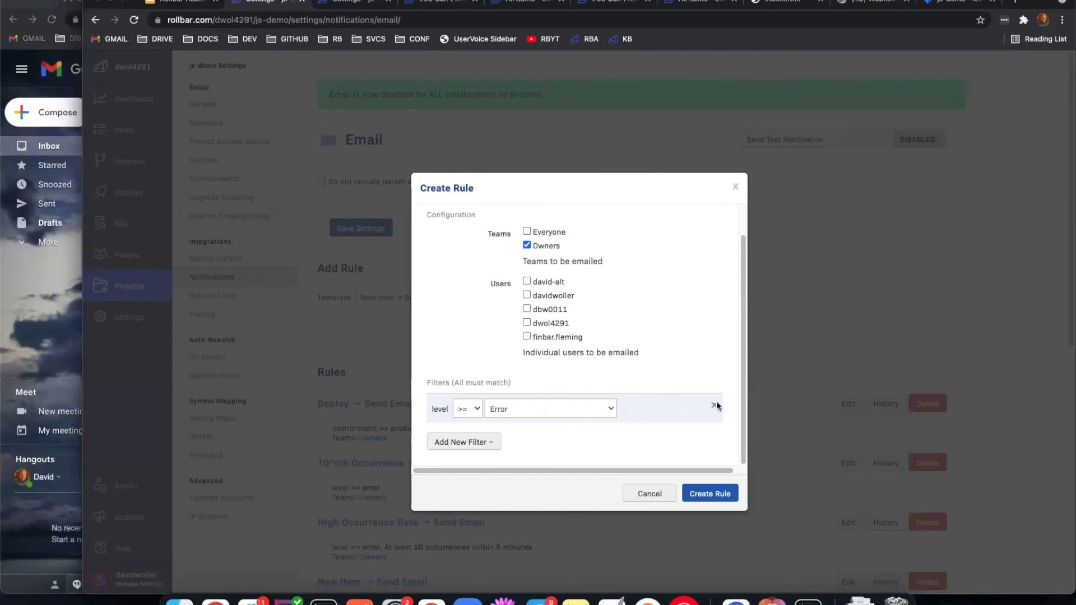
click(563, 408)
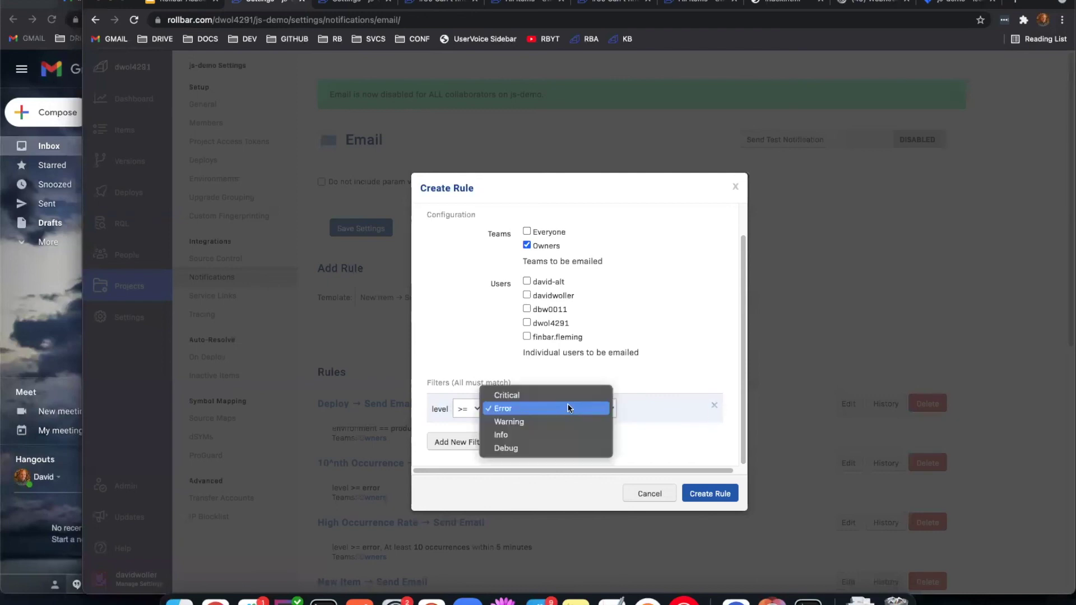
click(553, 408)
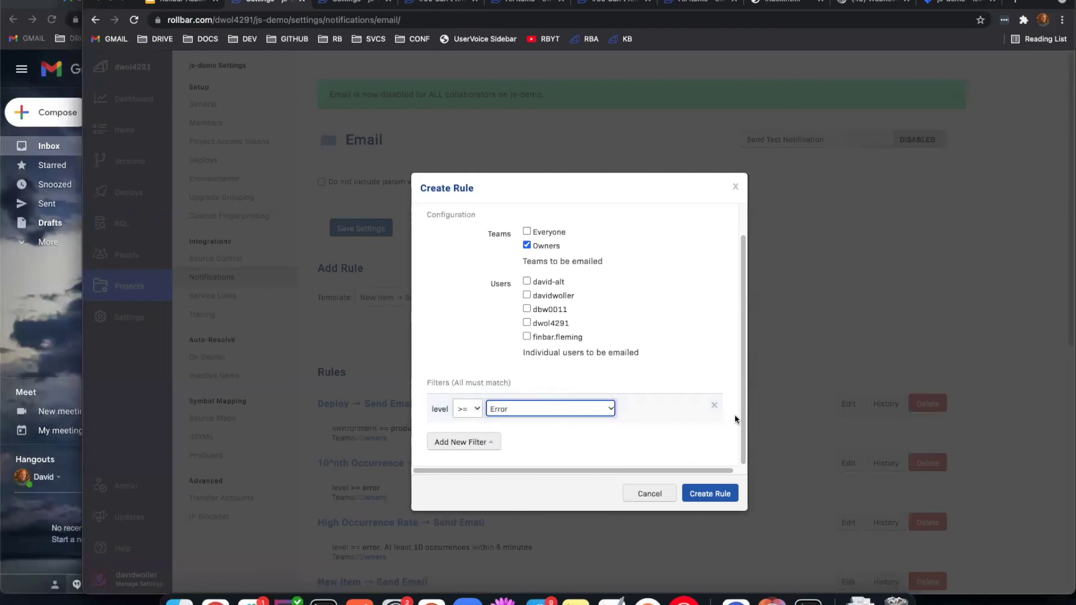
click(713, 406)
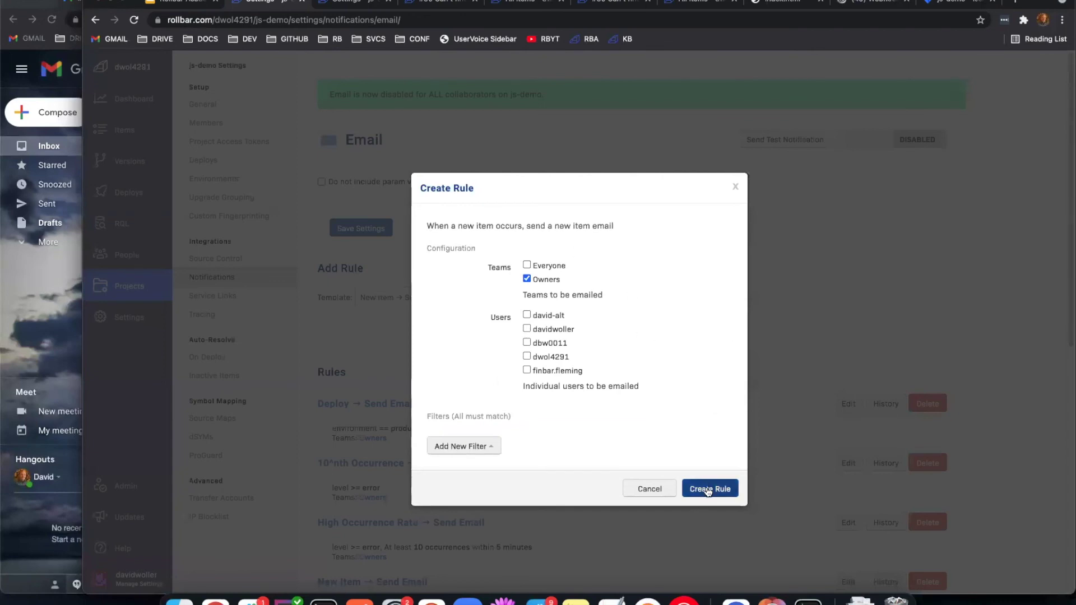
Step: Change the new item email rule's recipients from the Owners team to only the signed-in user's account
click(526, 281)
click(528, 329)
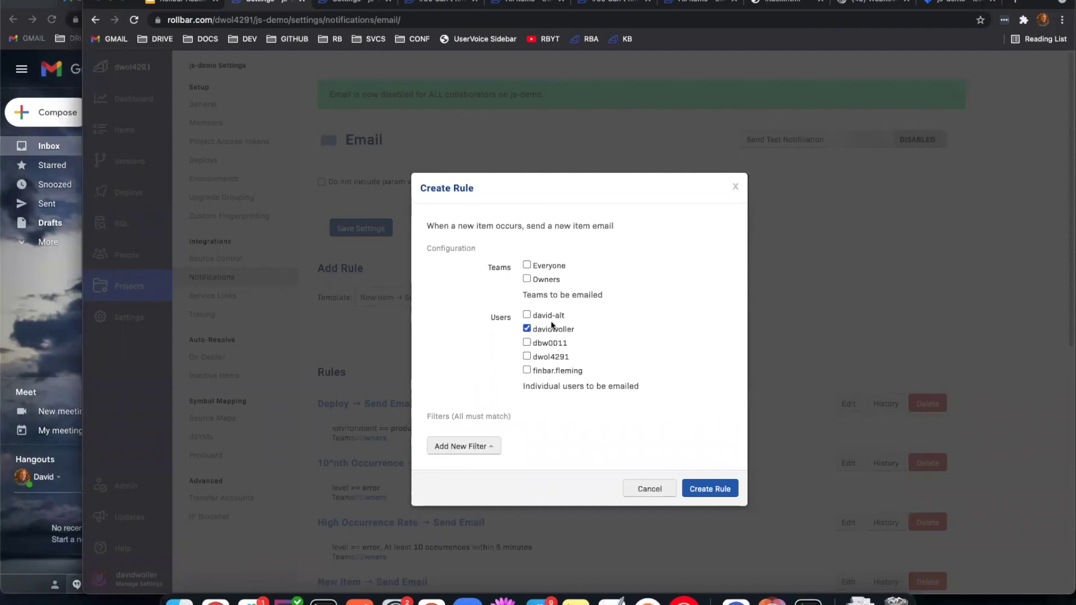
click(526, 280)
click(526, 280)
Step: Close the rule configuration, reopen it with the New Item → Send Email template, and create the rule
key(Escape)
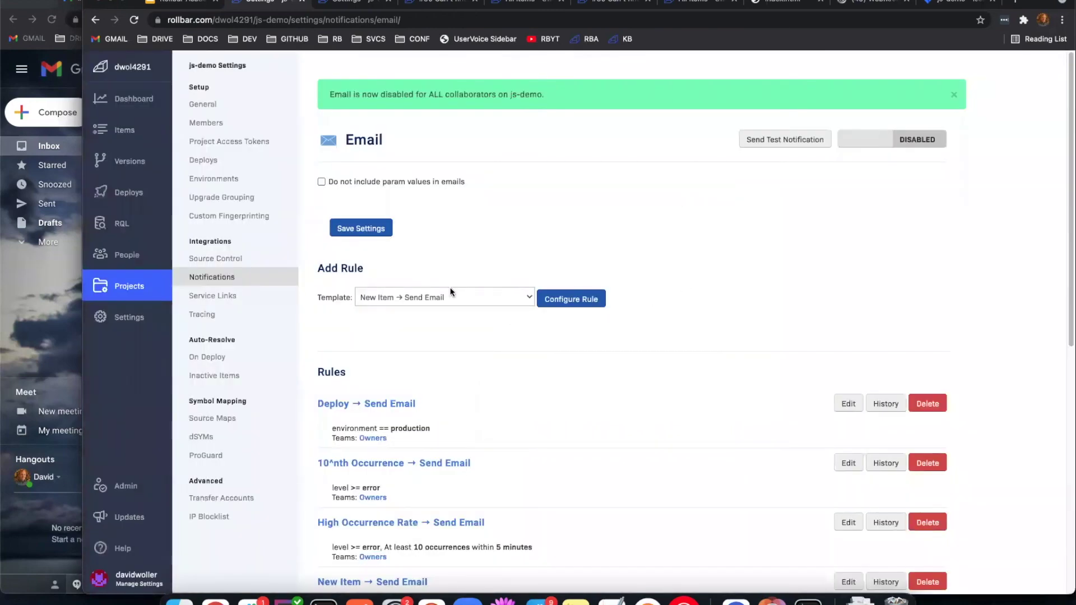
click(452, 291)
click(656, 300)
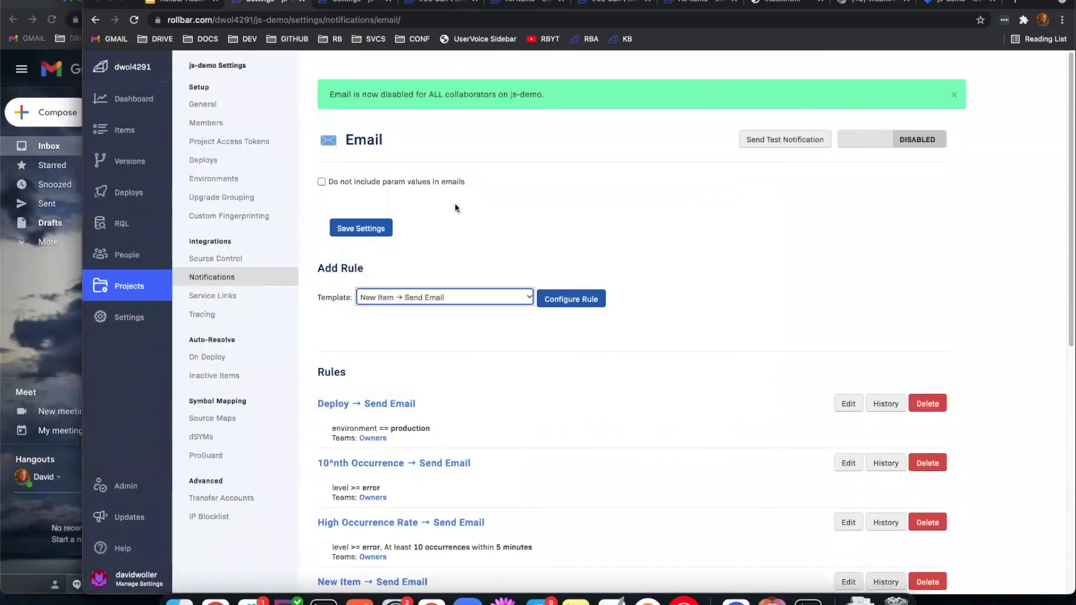
click(569, 299)
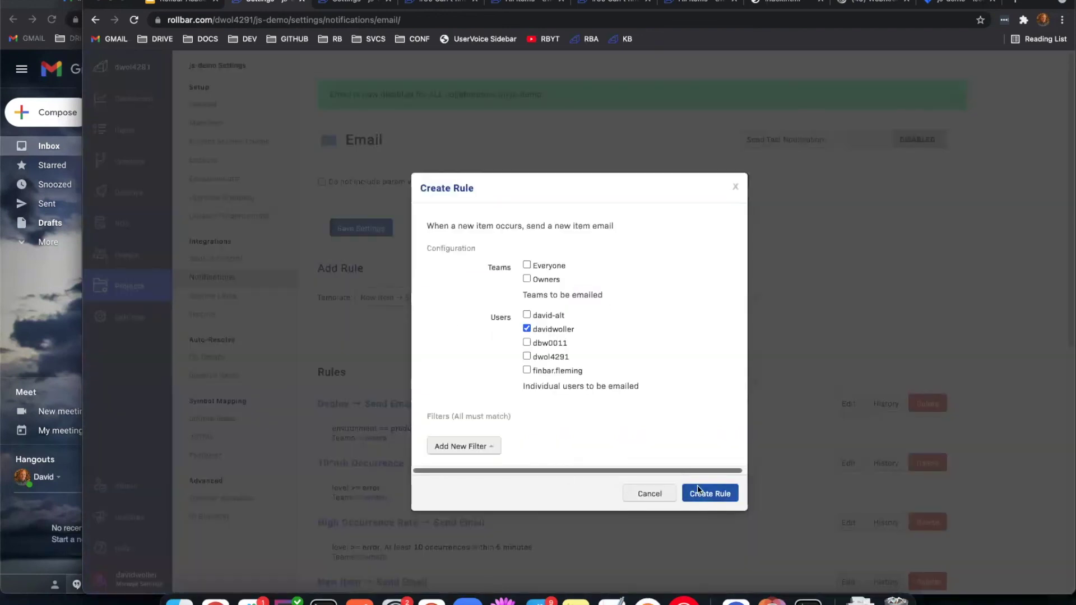
click(689, 495)
Step: Look over the email rules and delete the New Item → Send Email rule addressed to the individual user
scroll(479, 256, down, 5)
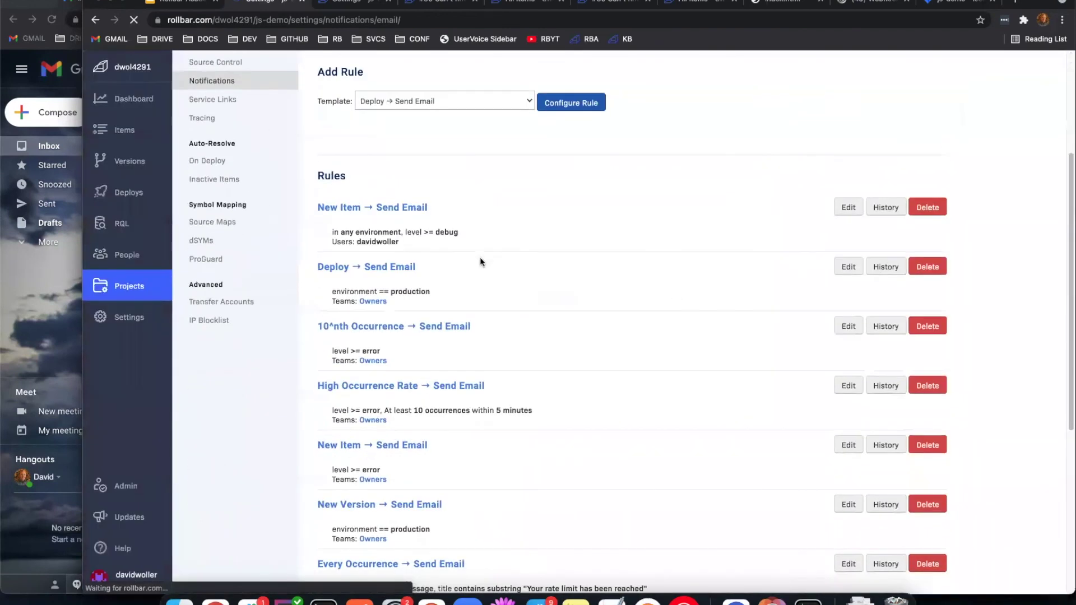
scroll(505, 223, down, 2)
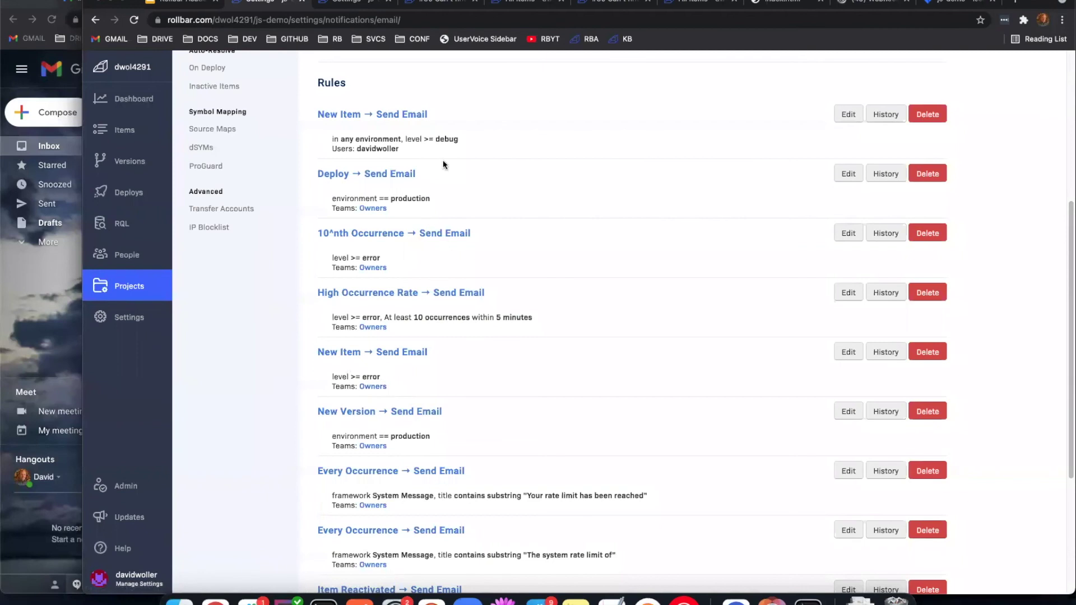
scroll(444, 161, up, 2)
click(925, 203)
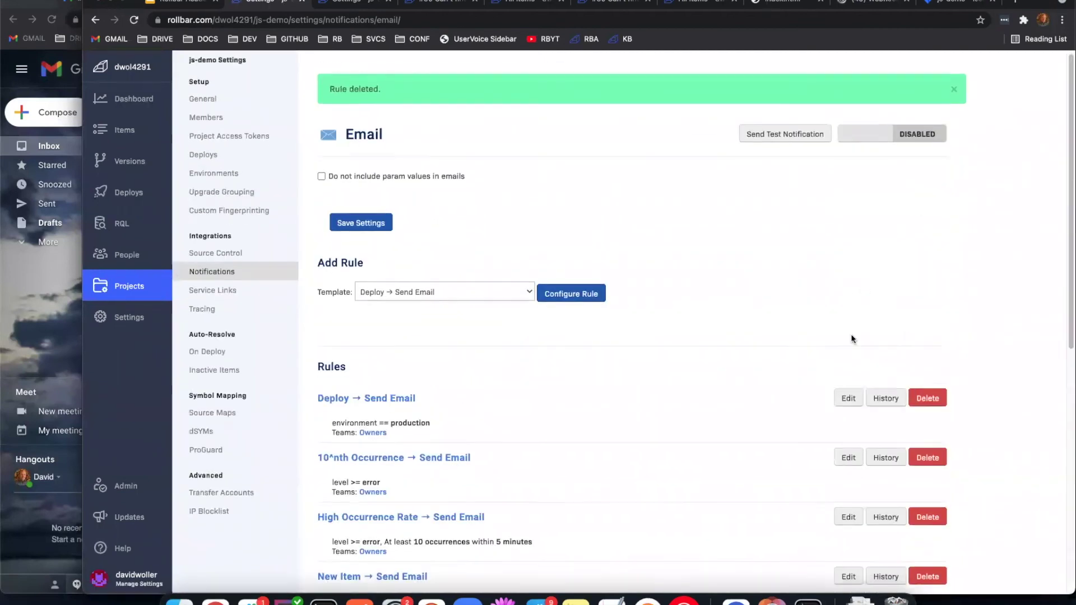
Step: View the notification history of the Deploy → Send Email rule and return to the Email channel
scroll(822, 334, down, 2)
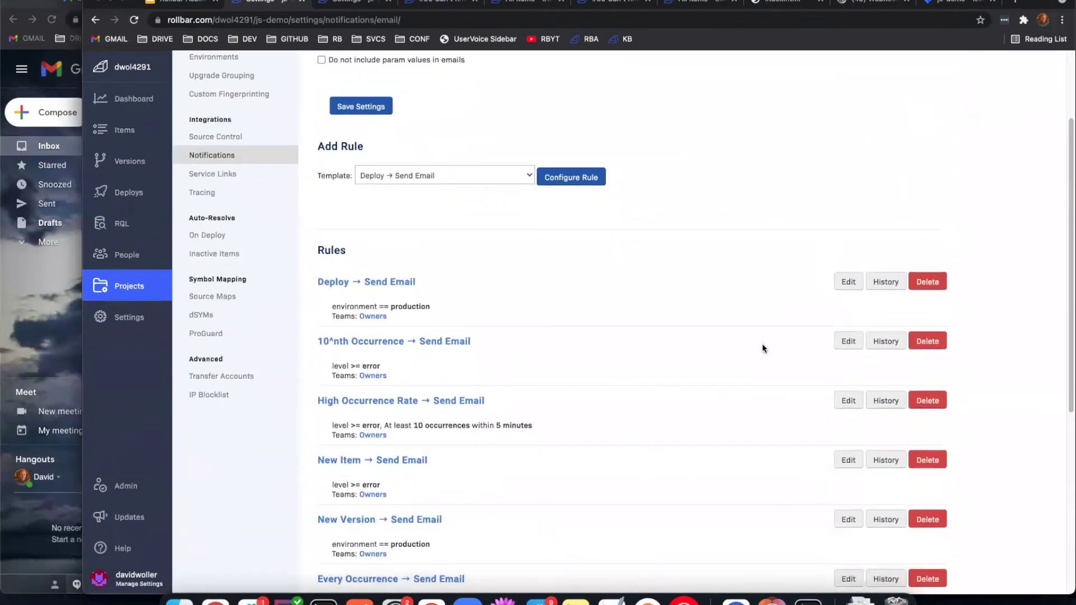
click(882, 283)
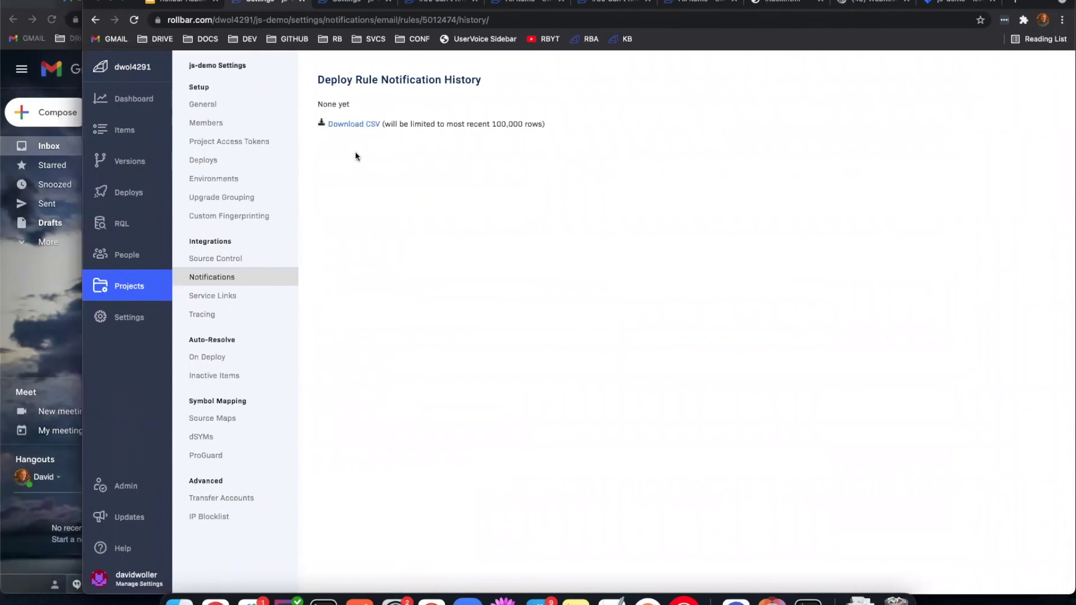
click(94, 19)
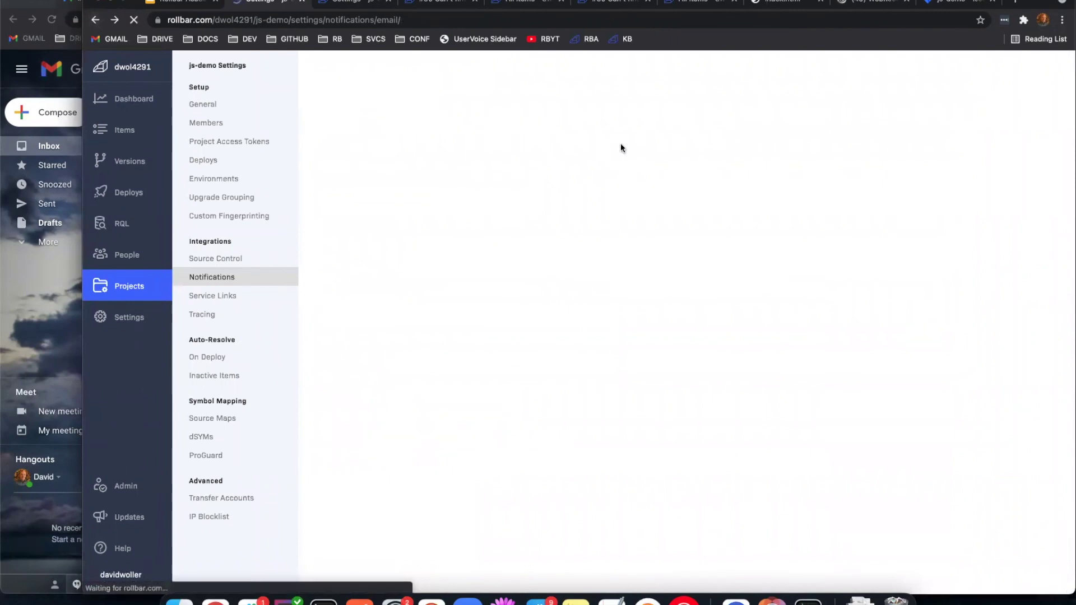
Step: Examine the statuses and error messages in the notification history of Slack's Every Occurrence → Post Message rule, and return to the Slack channel
click(219, 295)
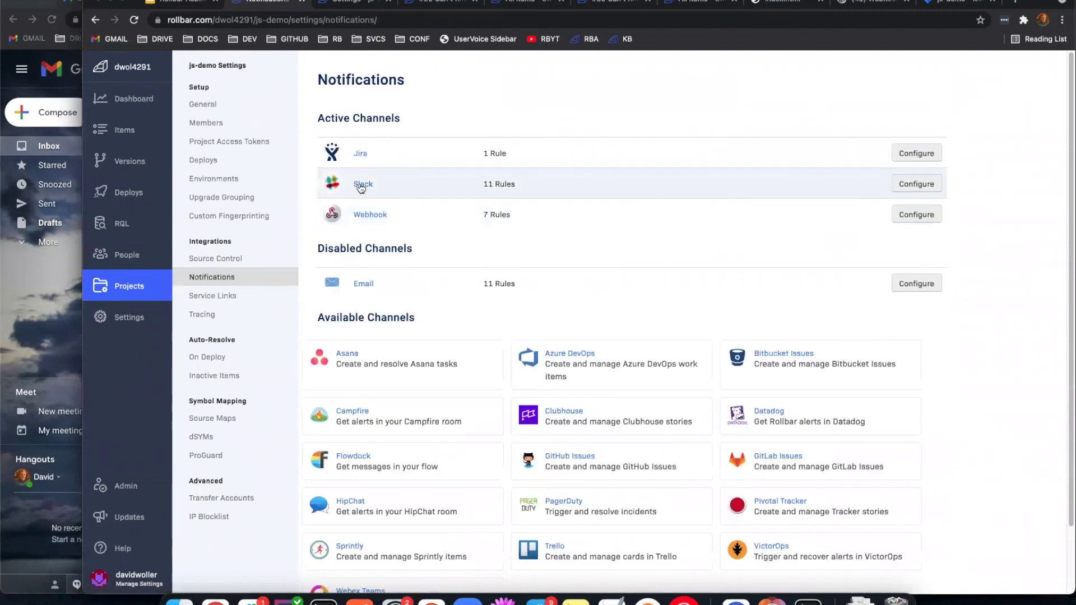
scroll(738, 358, down, 3)
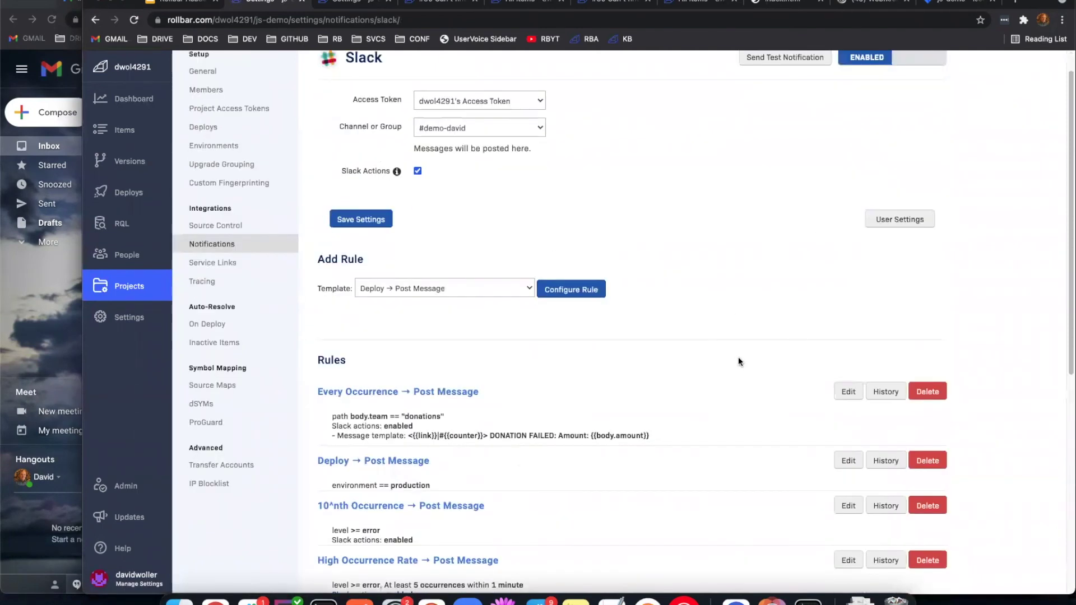
click(883, 318)
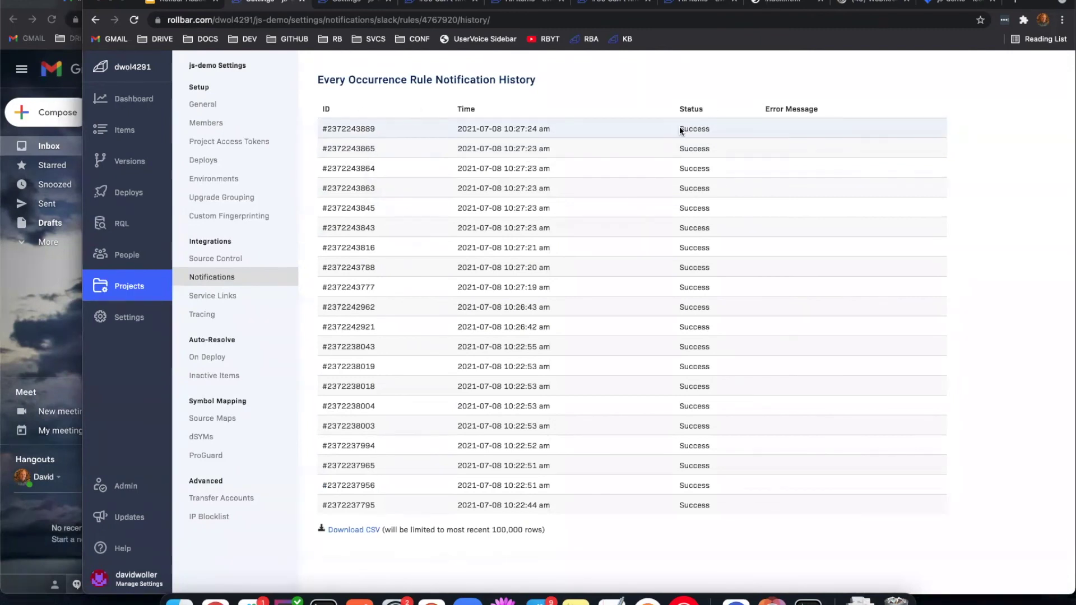
drag(679, 126, 748, 281)
click(723, 244)
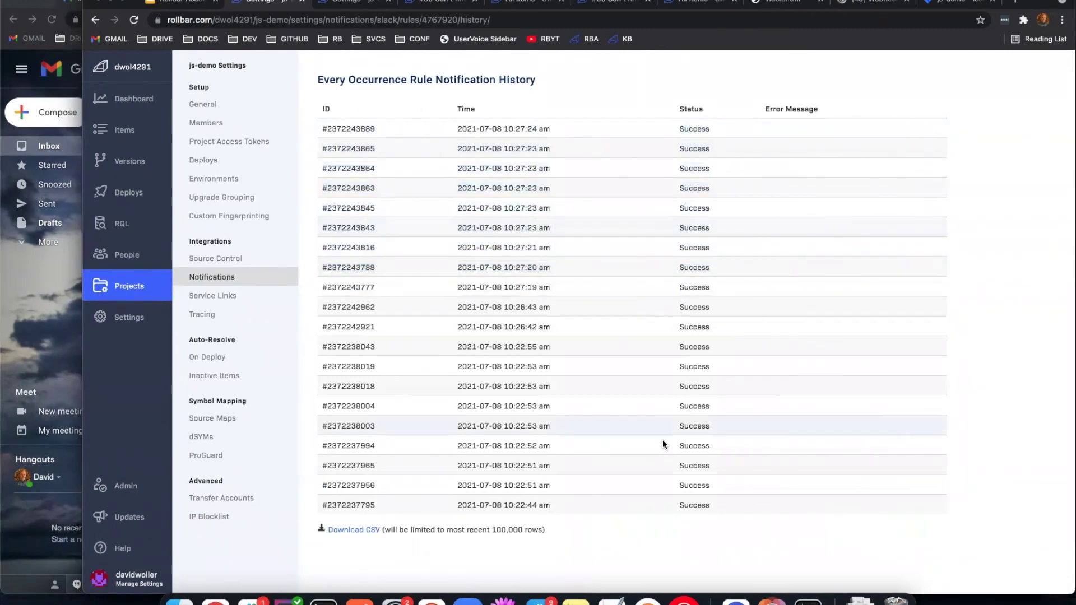
drag(679, 167, 719, 173)
click(711, 168)
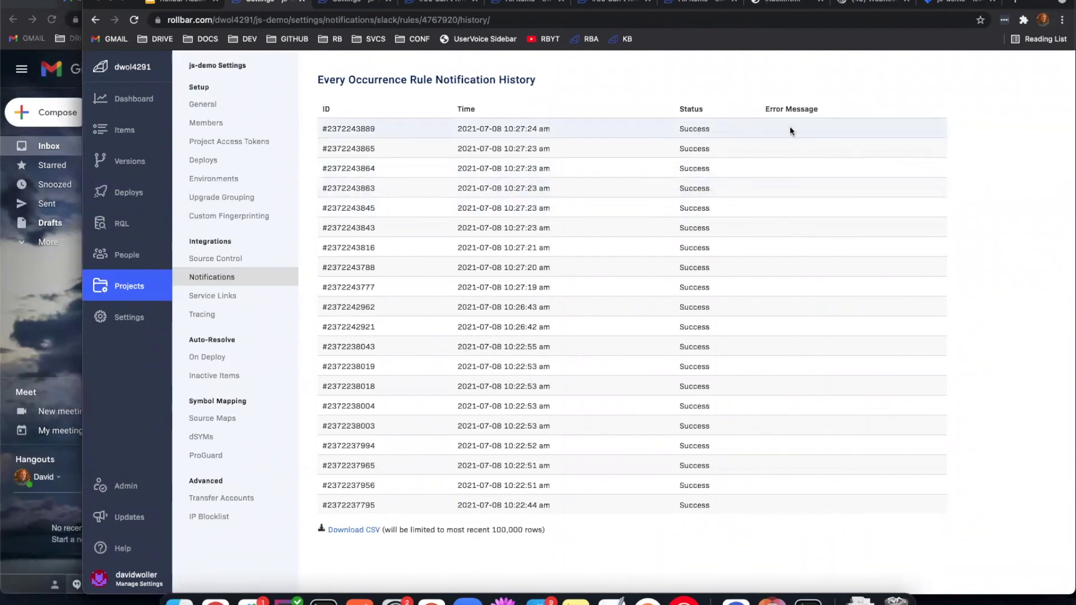
drag(674, 127, 741, 129)
click(739, 131)
click(96, 20)
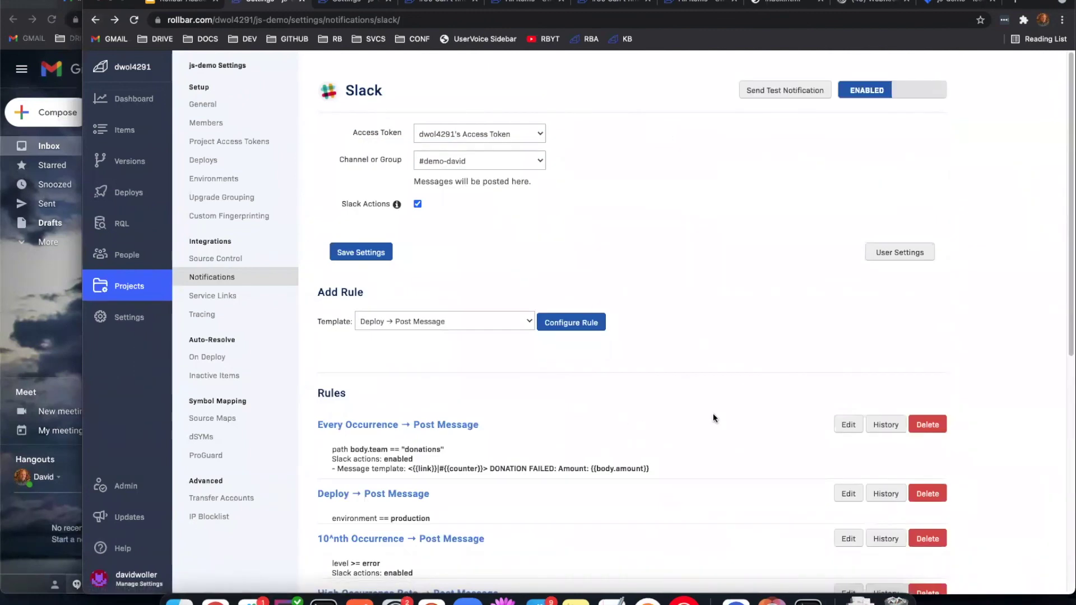
Step: Look through the Slack channel's rules and the templates offered for a new Post Message rule
scroll(712, 418, down, 5)
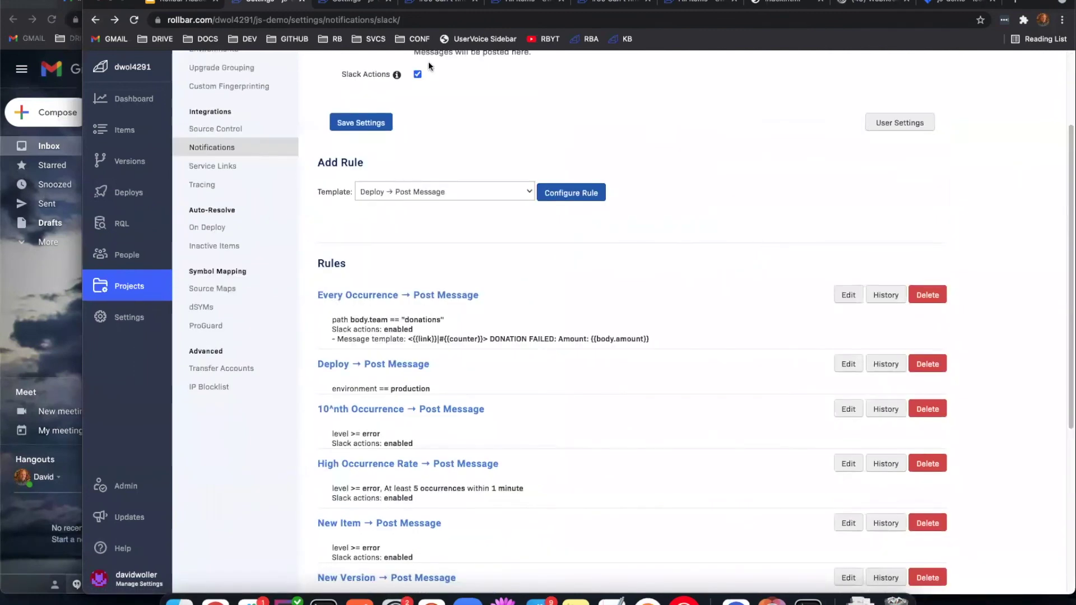
scroll(611, 163, down, 4)
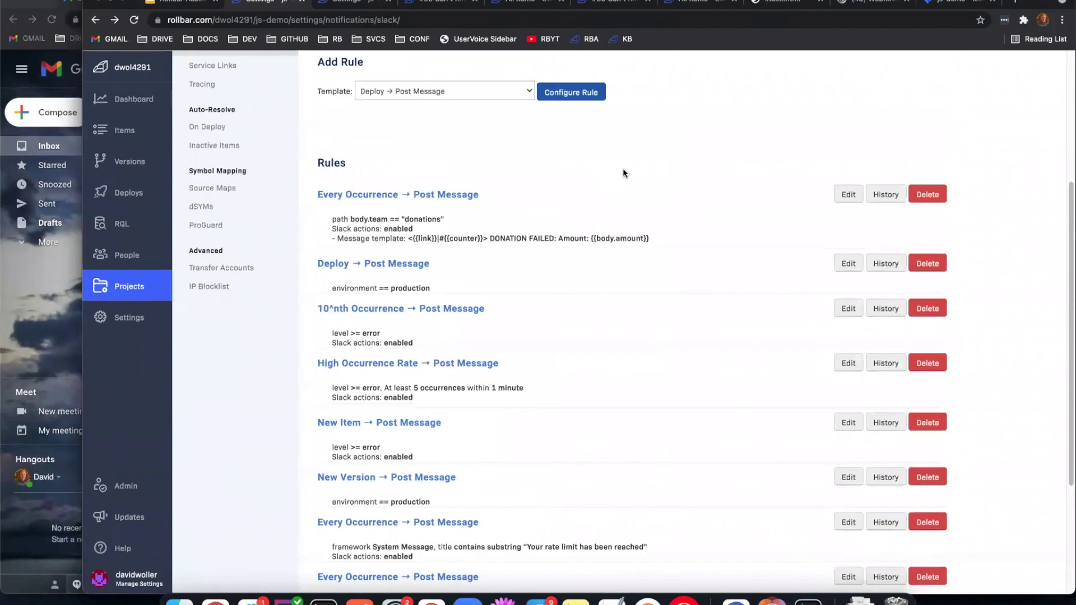
scroll(670, 199, up, 3)
scroll(616, 190, up, 6)
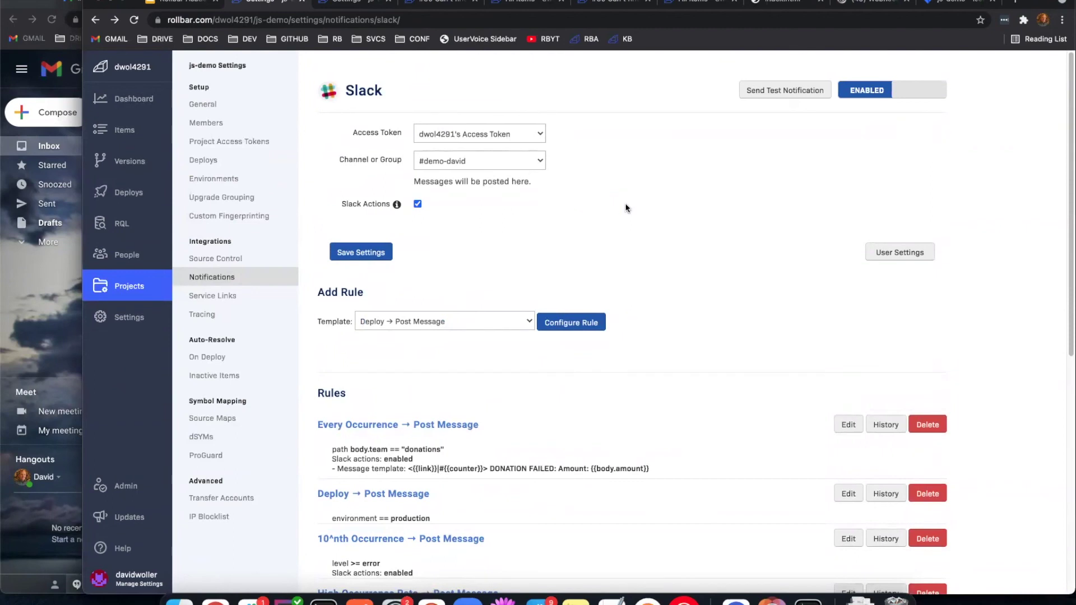
click(453, 324)
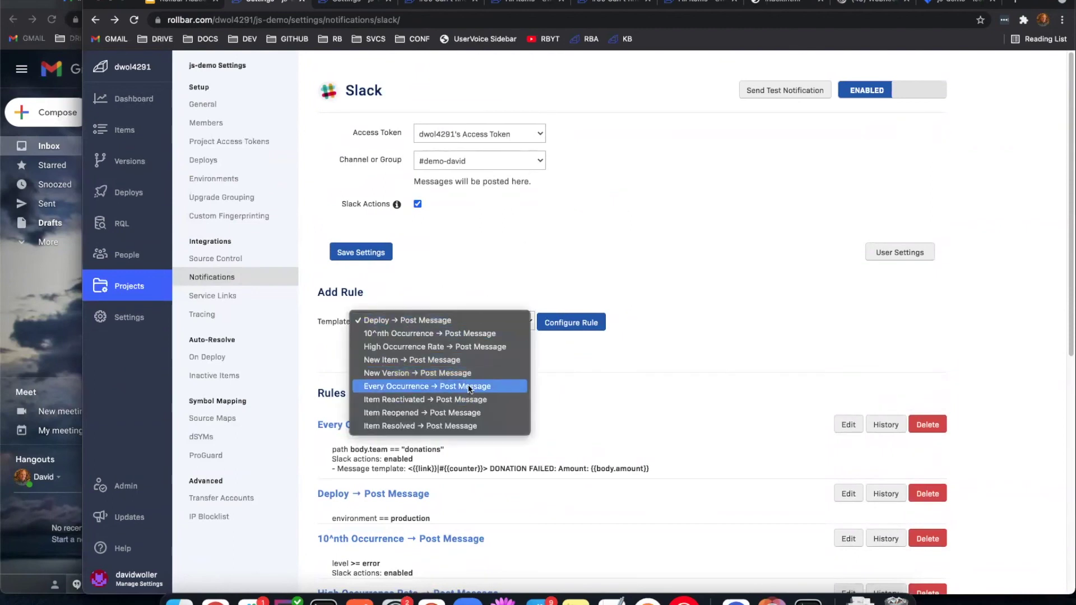
click(614, 361)
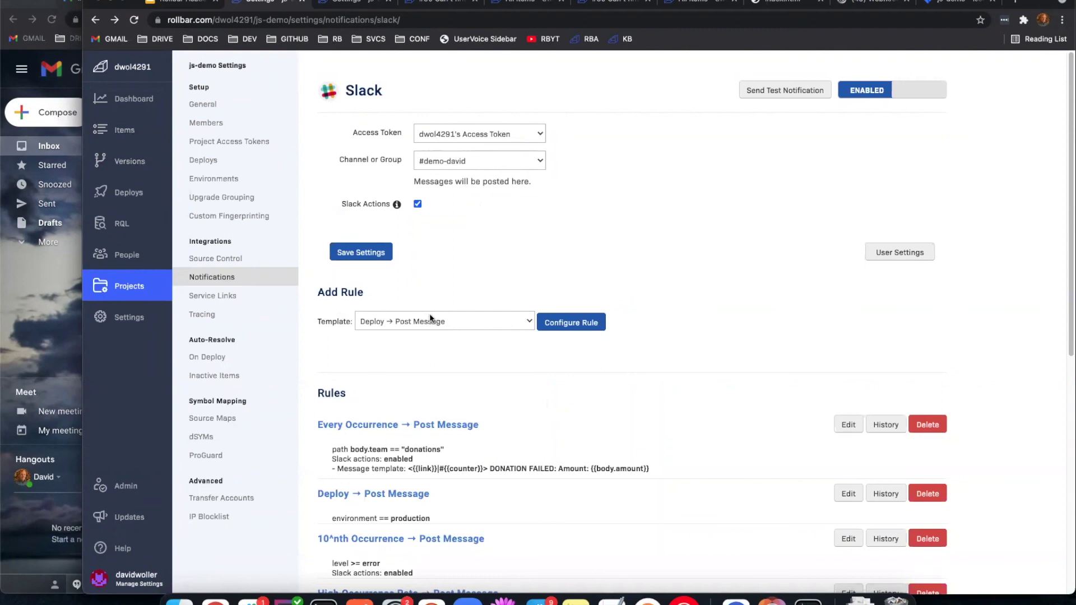
click(453, 317)
click(519, 260)
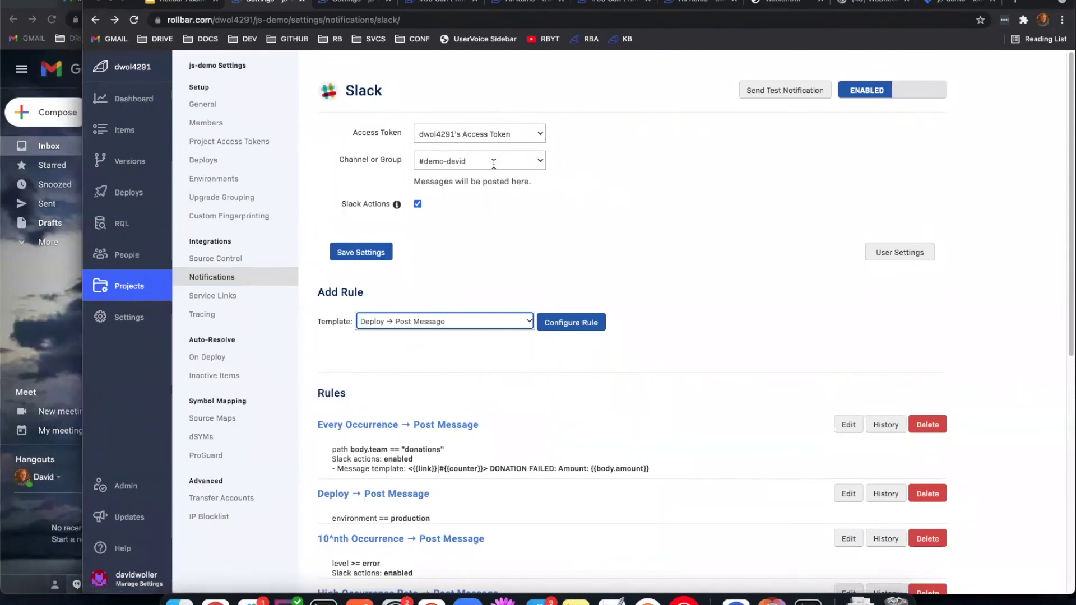
click(606, 221)
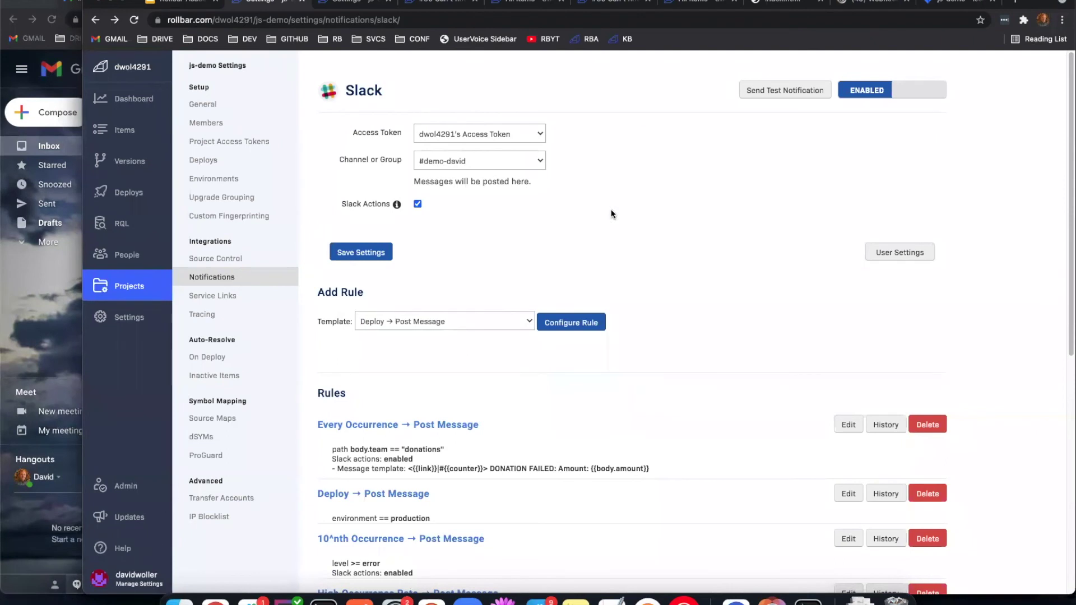
scroll(663, 252, down, 1)
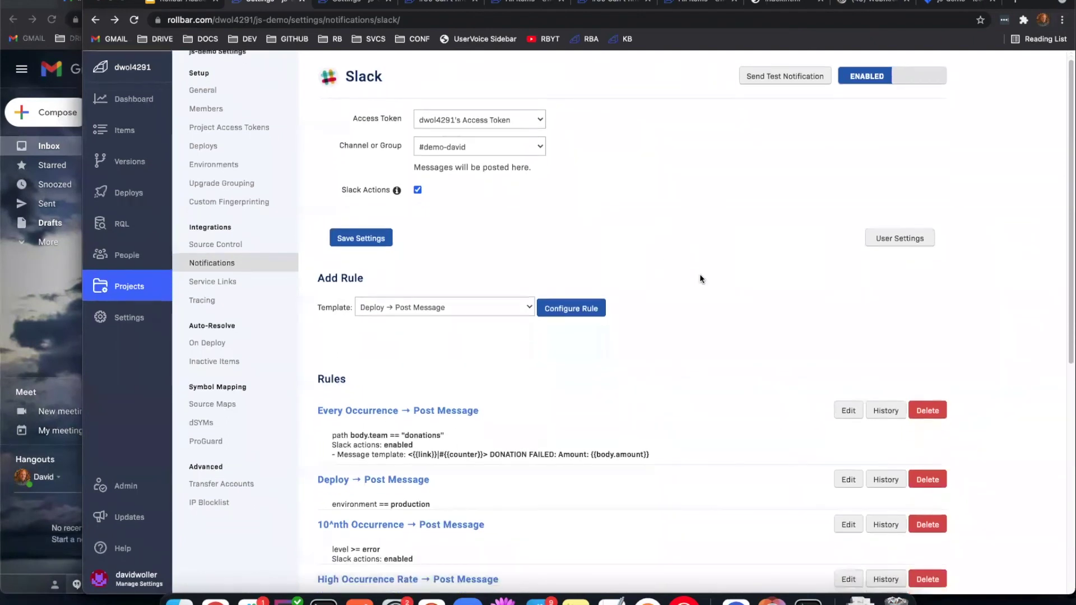
scroll(694, 280, up, 1)
drag(321, 89, 366, 90)
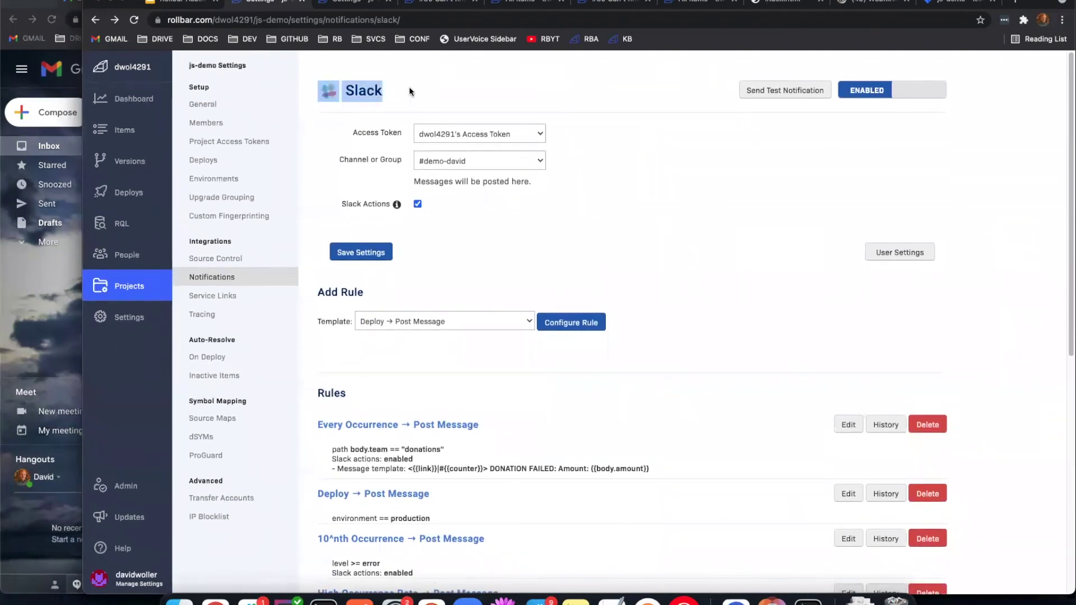
click(419, 96)
drag(386, 92, 310, 86)
click(311, 86)
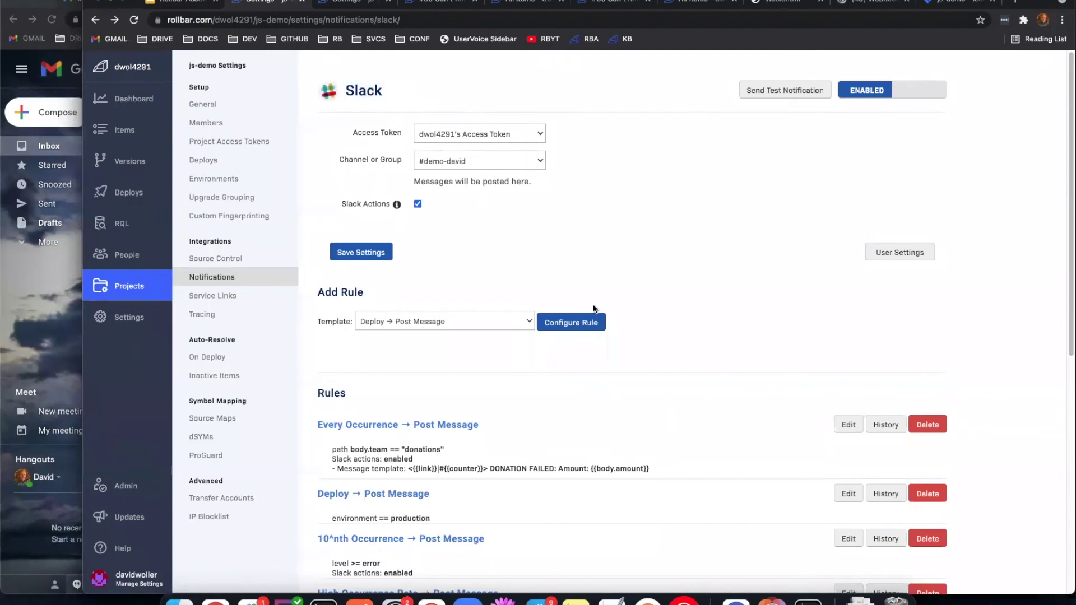
scroll(623, 399, down, 3)
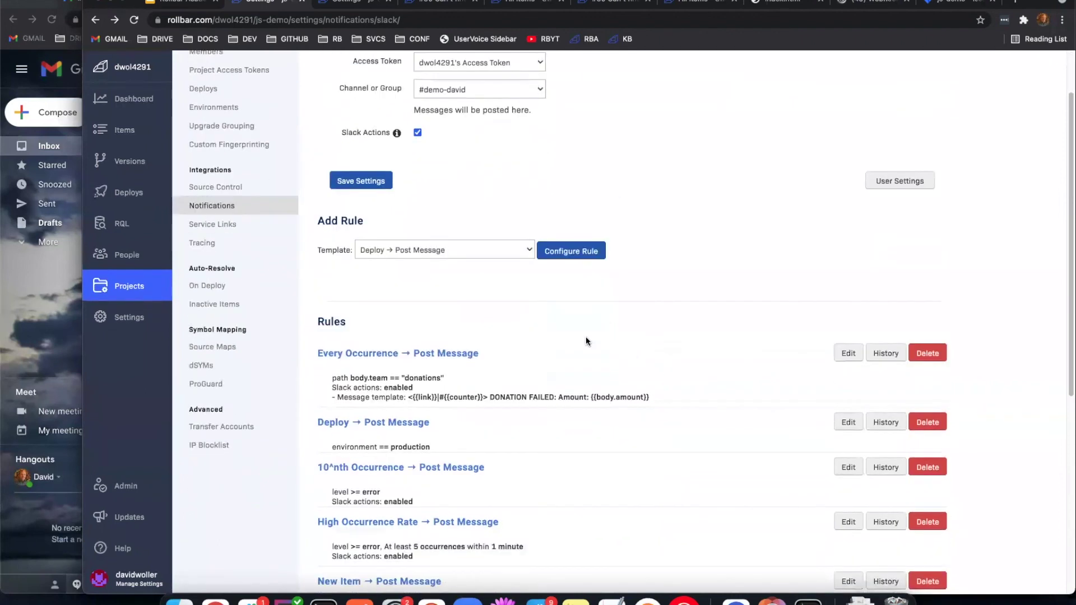
scroll(711, 197, down, 1)
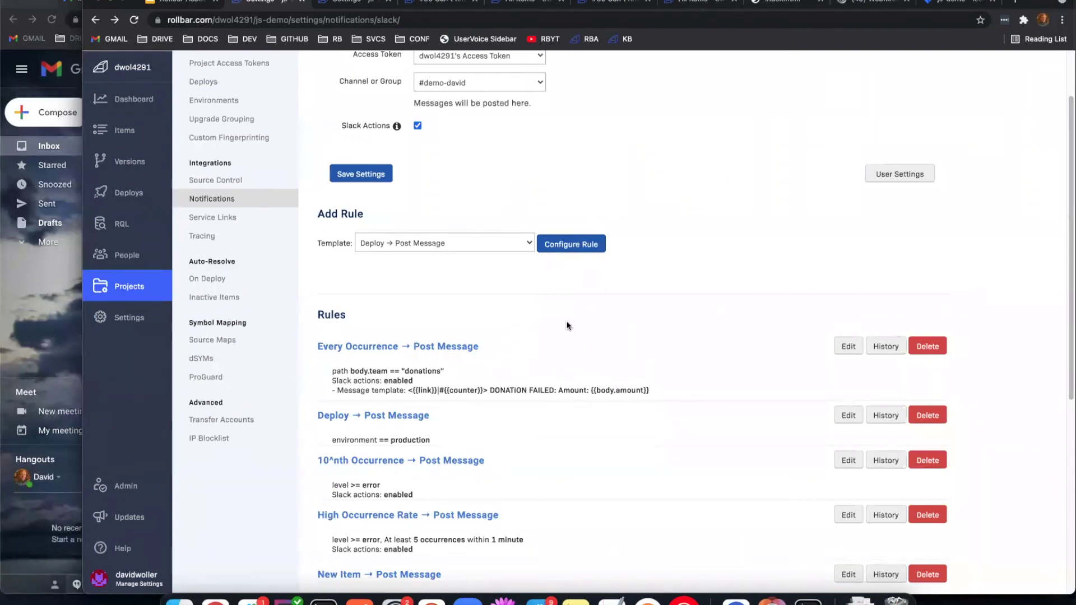
Step: View the js-demo donation page with its console errors, and switch to the js-demo Items list
click(787, 3)
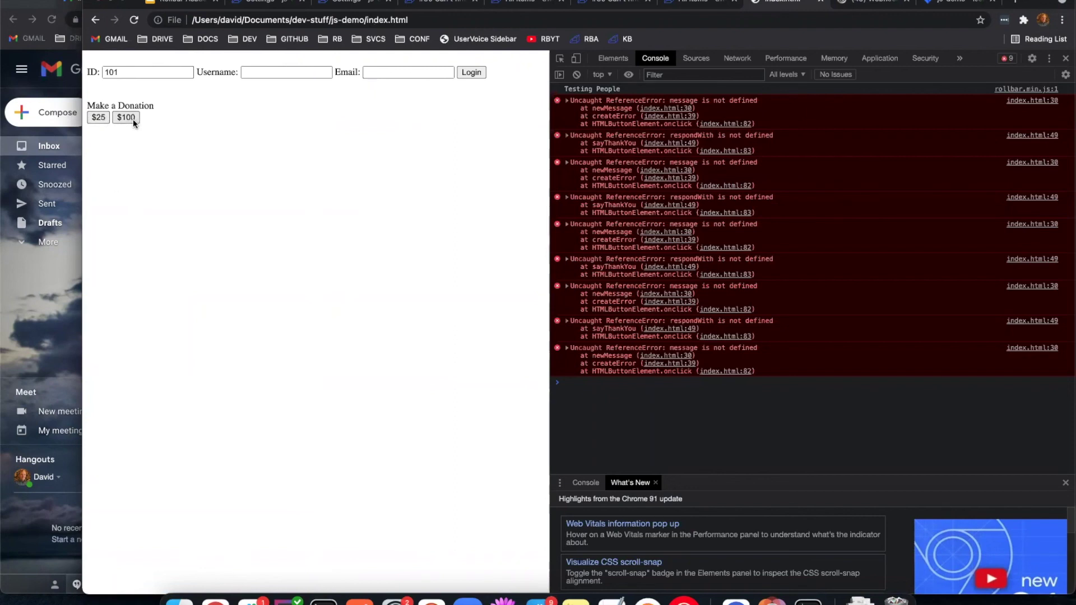
click(685, 4)
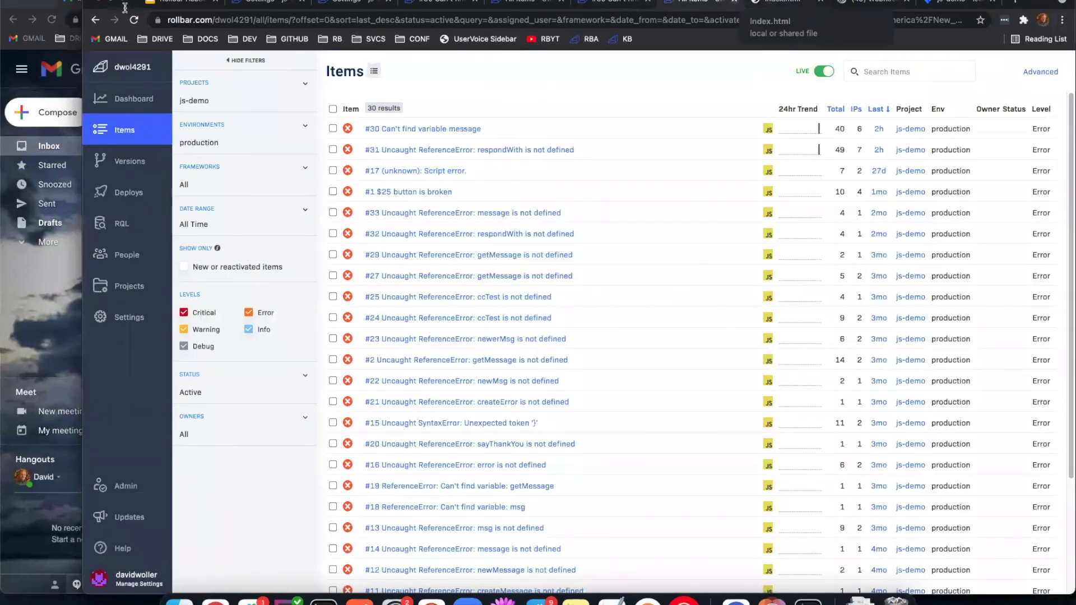
Step: Open the donations Every Occurrence → Post Message rule in the Slack channel settings and examine its body.team == donations filter
click(372, 4)
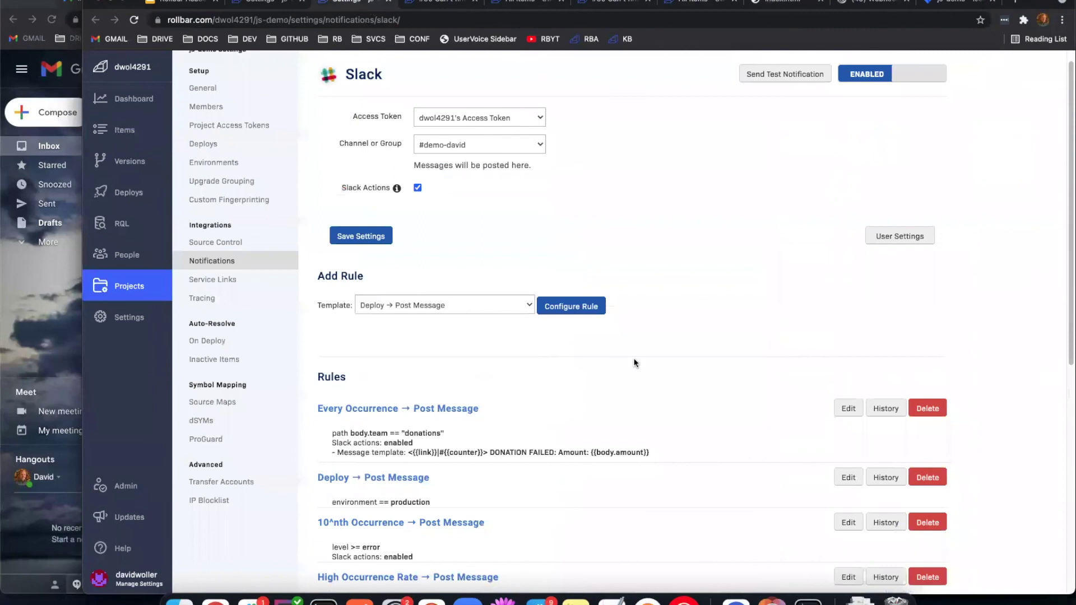
scroll(883, 387, down, 2)
click(848, 359)
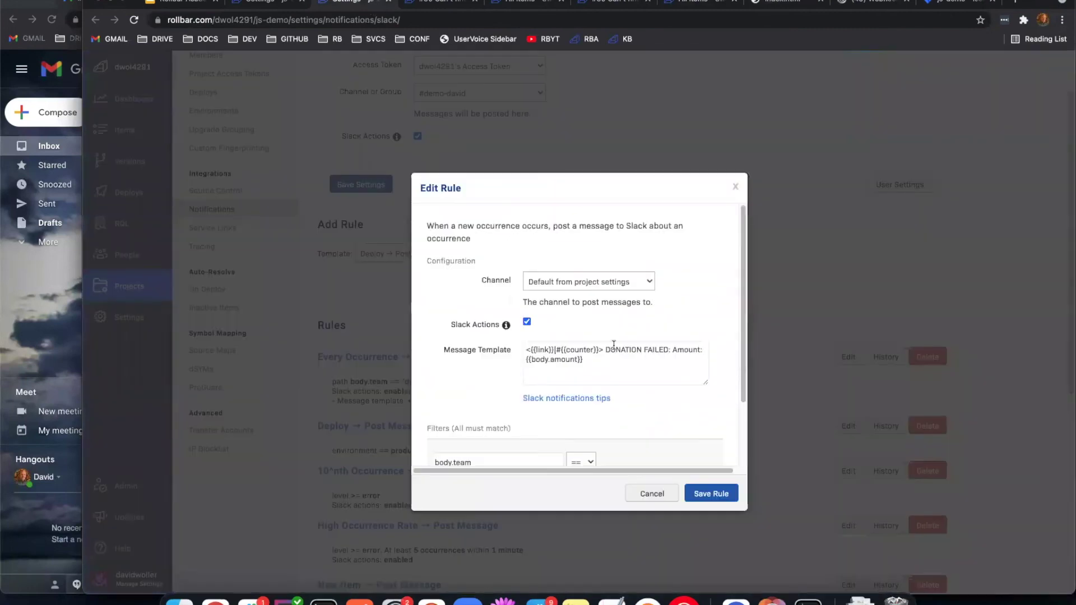
scroll(613, 346, down, 3)
click(461, 383)
drag(453, 382, 488, 380)
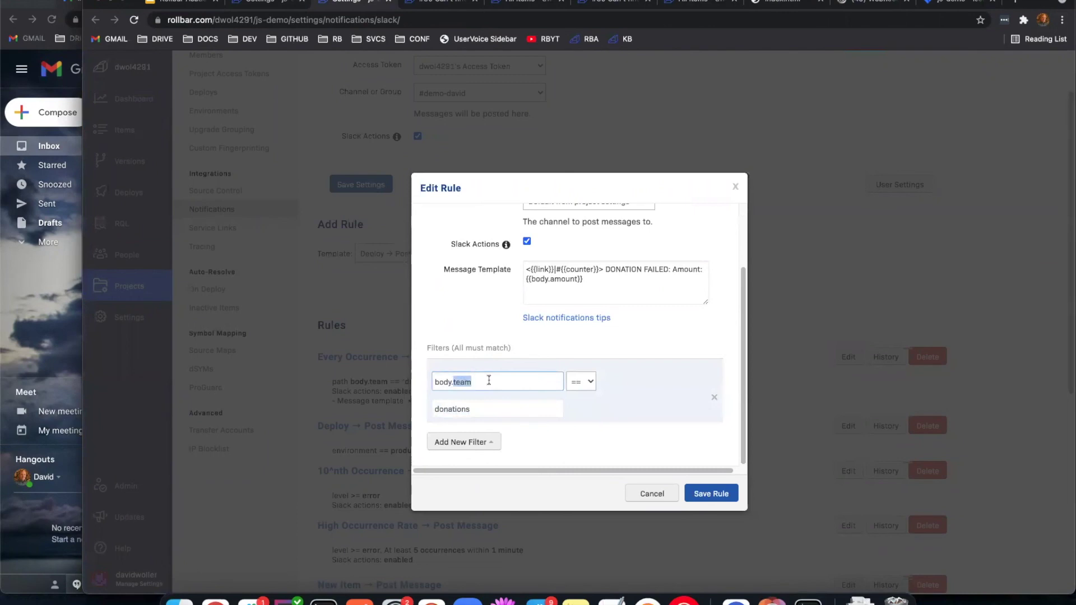
click(472, 386)
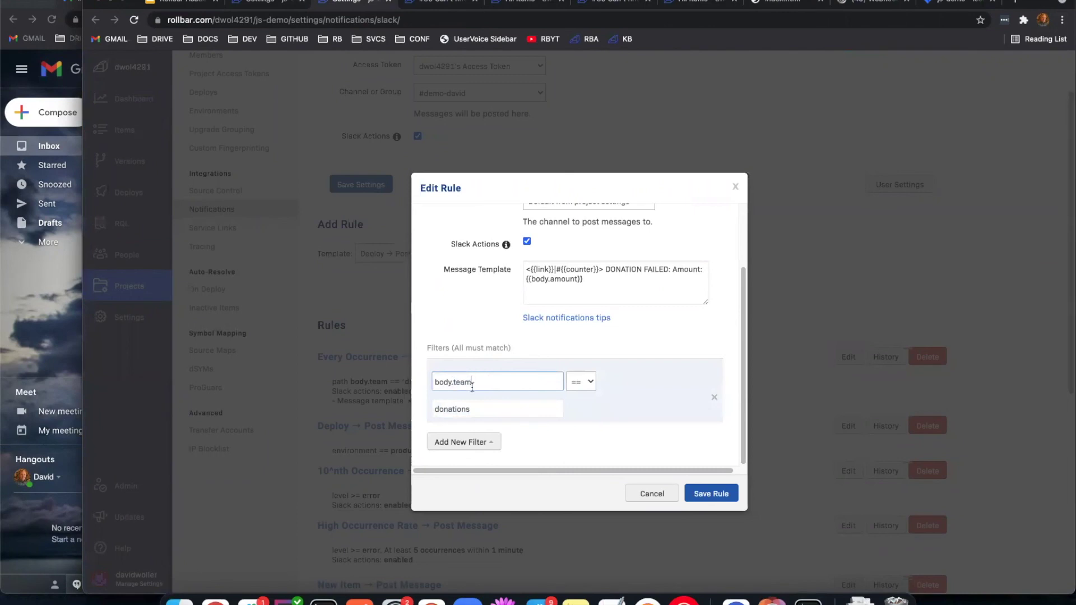
click(484, 412)
Step: Examine the donations rule's message template, highlighting the whole text and its counter and body.amount placeholders
scroll(537, 387, up, 1)
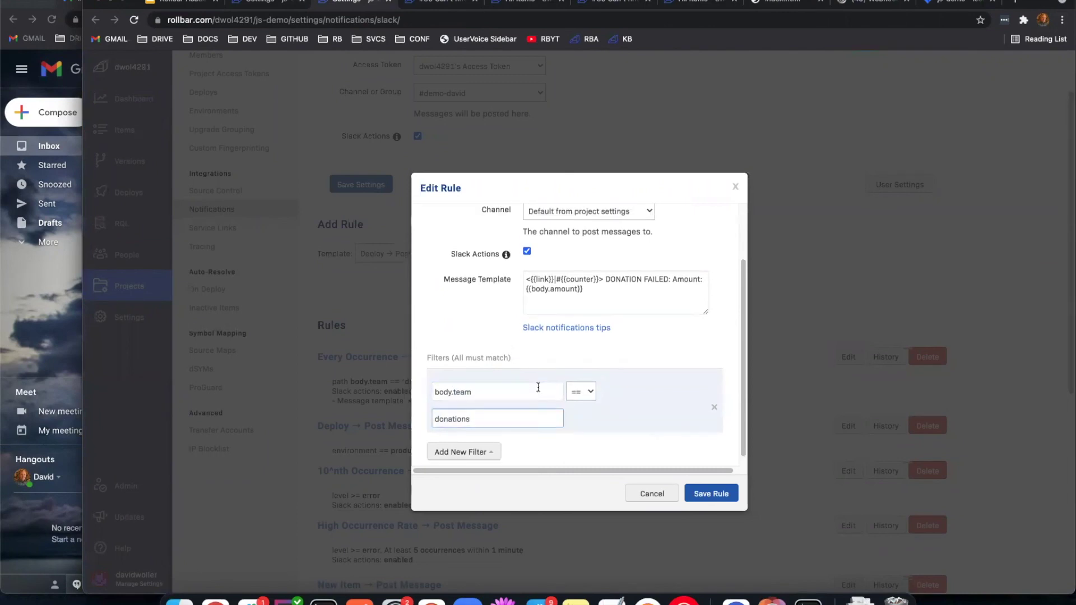
scroll(595, 356, up, 1)
drag(583, 306, 522, 308)
key(super+a)
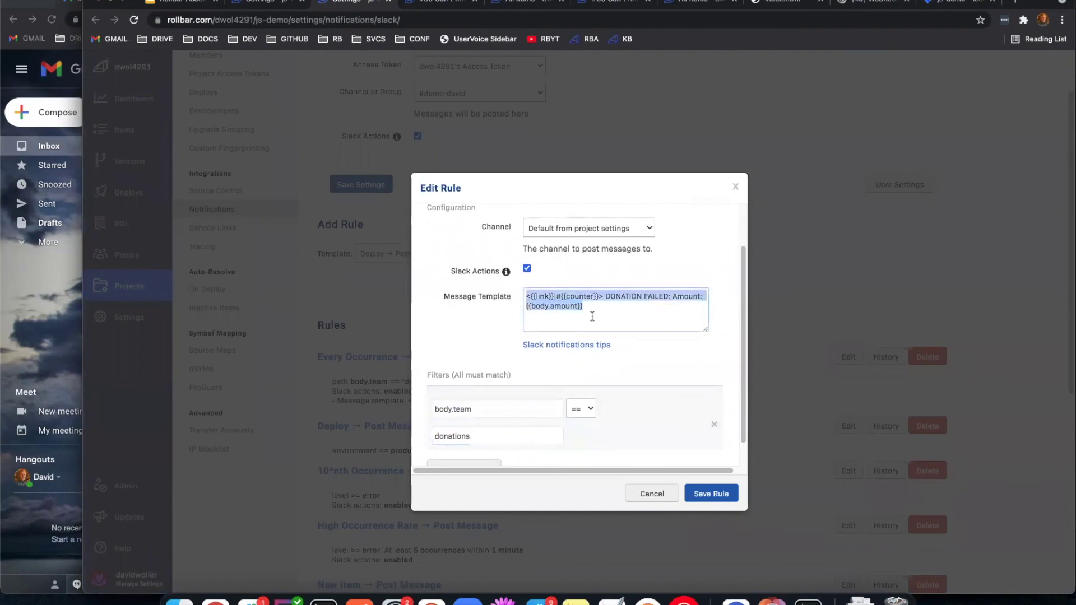
click(603, 313)
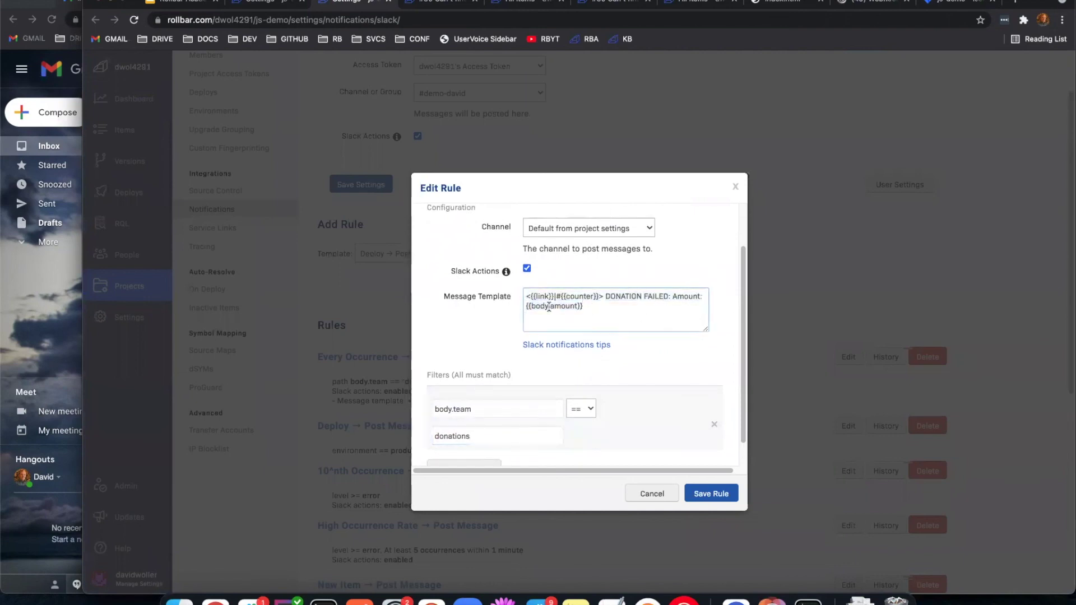
shift+click(575, 307)
double_click(583, 296)
click(600, 308)
Step: Inspect the link, counter and body.amount placeholders in the message template at 125% zoom, and close the rule without saving
key(super+equal)
key(super+equal)
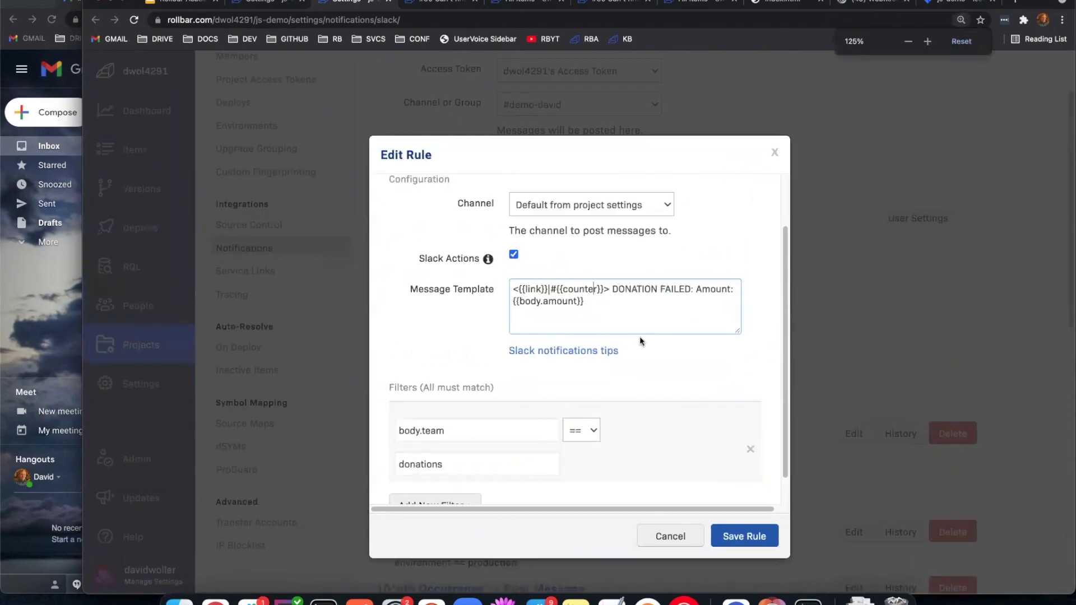
click(593, 292)
drag(587, 297, 508, 303)
click(515, 304)
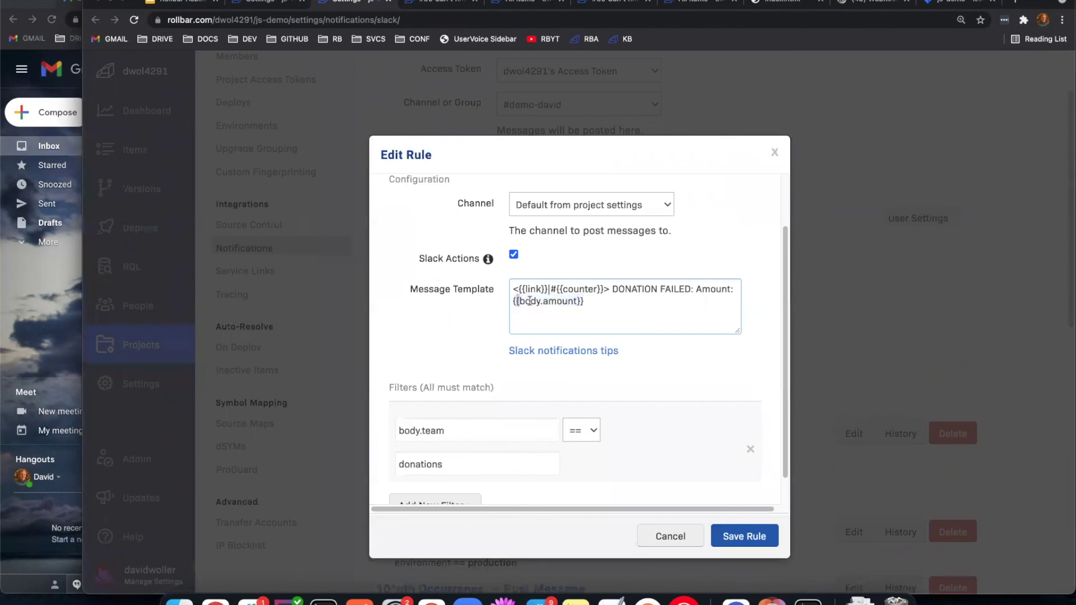
mouse_move(518, 289)
mouse_down()
mouse_move(569, 289)
mouse_move(586, 304)
mouse_move(511, 306)
mouse_up()
click(587, 303)
click(531, 306)
key(super+0)
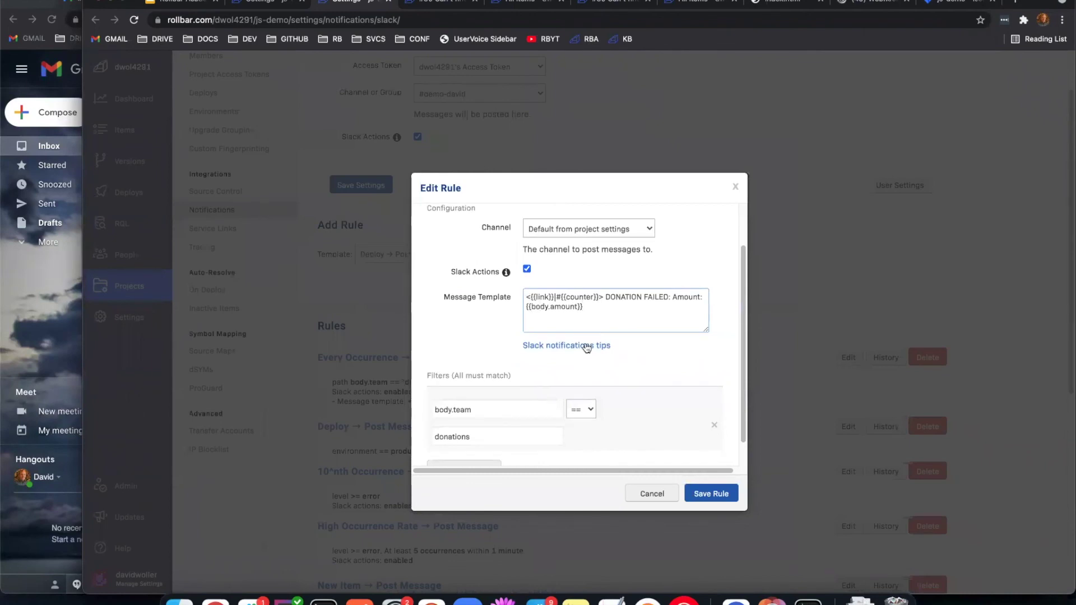
click(735, 187)
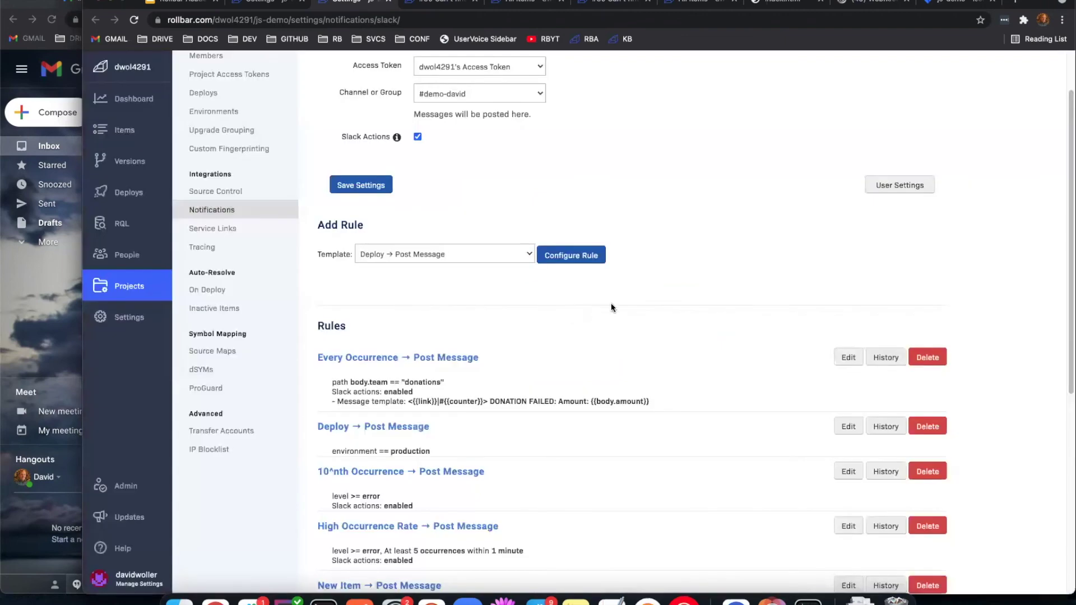
Step: Trigger the $100 and $25 donation errors on the js-demo page, and switch to Slack's #demo-david channel to view the notifications
click(787, 4)
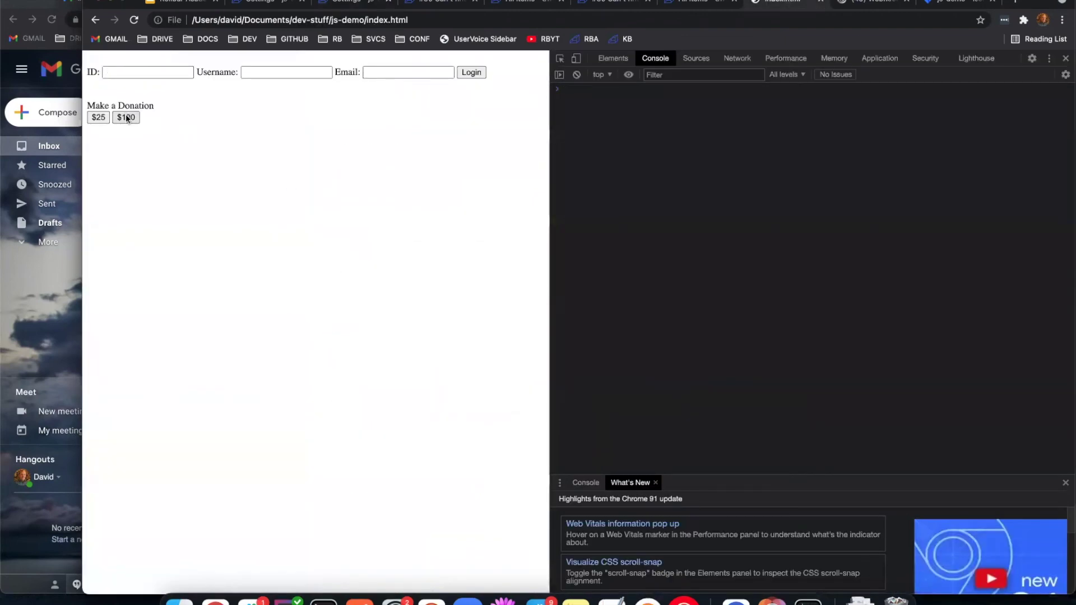
click(127, 118)
click(100, 118)
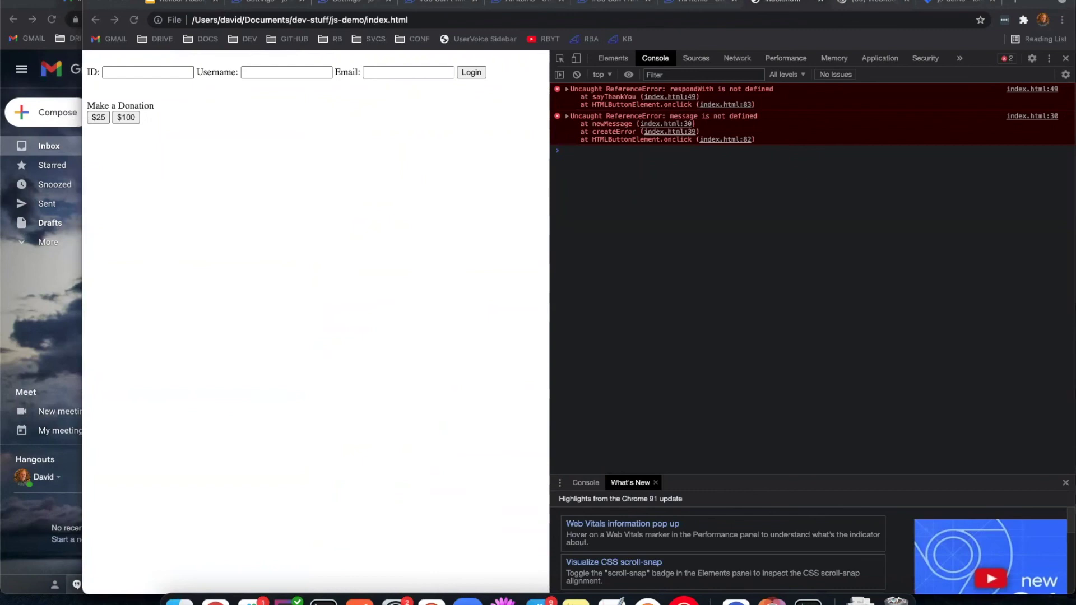
drag(0, 241, 172, 12)
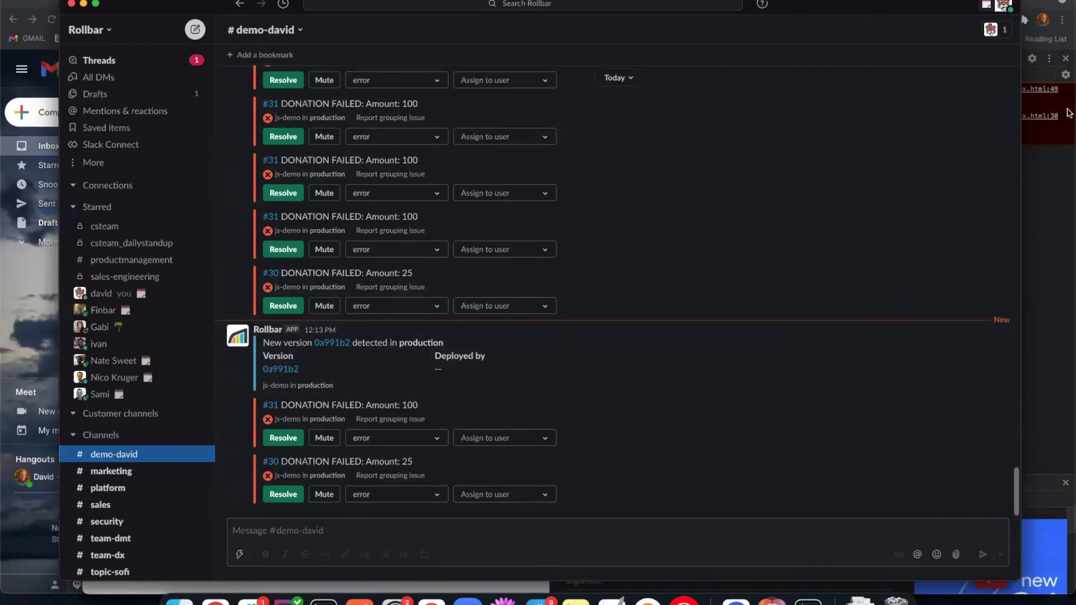
Step: Trigger $100, $25 and $100 donation errors on the js-demo page, and return to #demo-david in Slack for the new alerts
click(1040, 221)
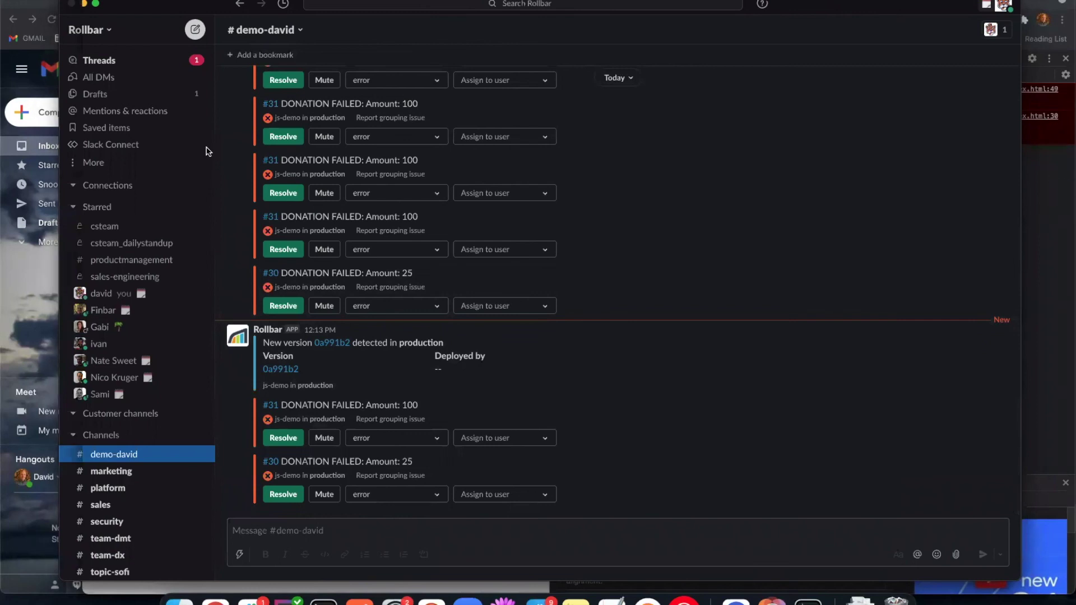
click(133, 116)
click(94, 119)
click(126, 116)
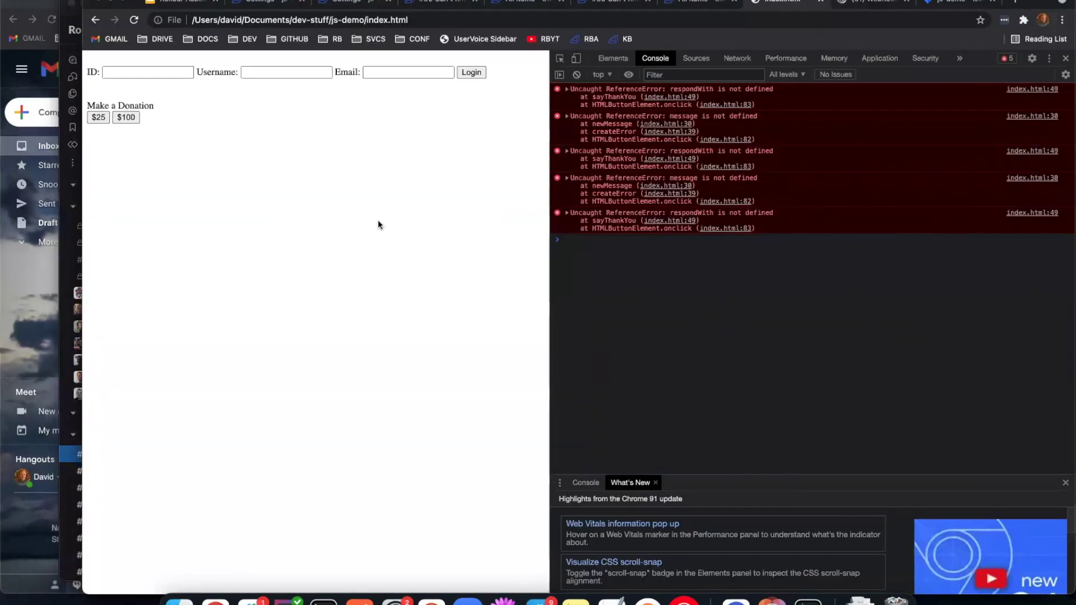
click(63, 44)
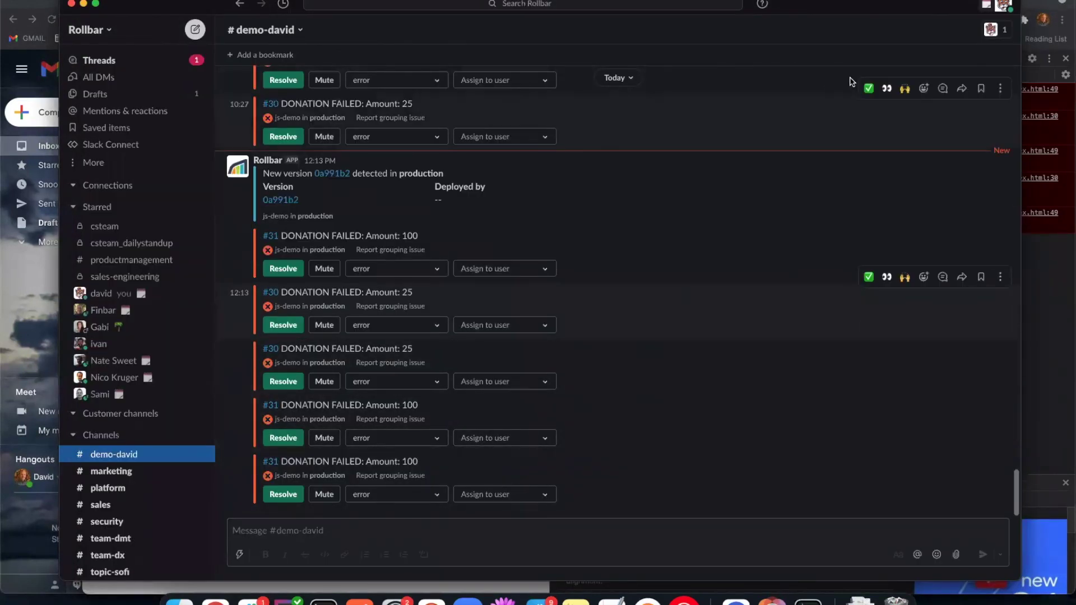
Step: Switch back to Chrome and view the js-demo Items list in Rollbar
click(869, 1)
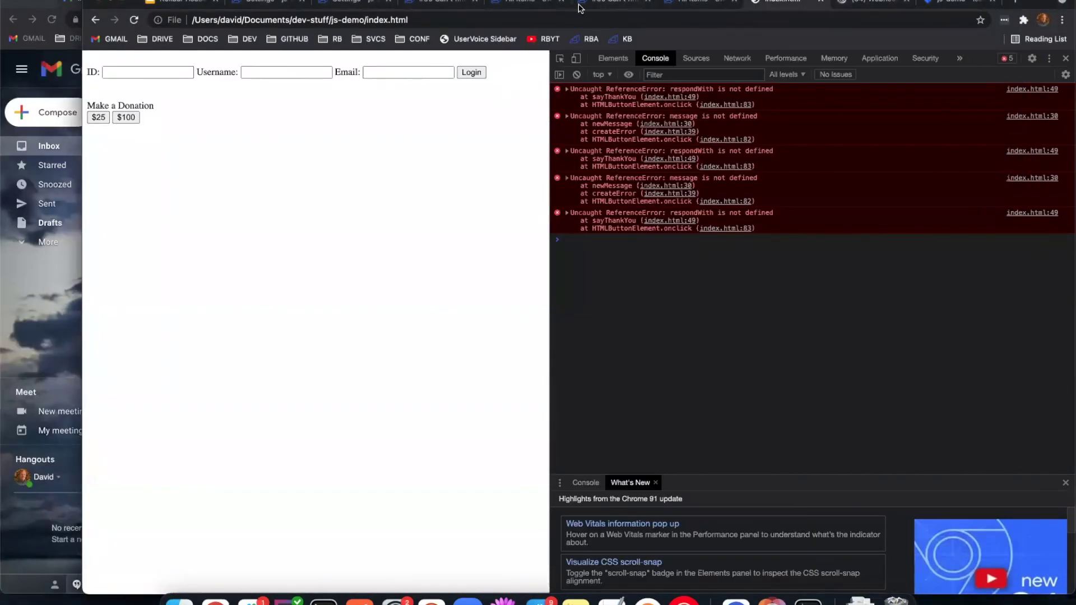
click(602, 5)
click(693, 3)
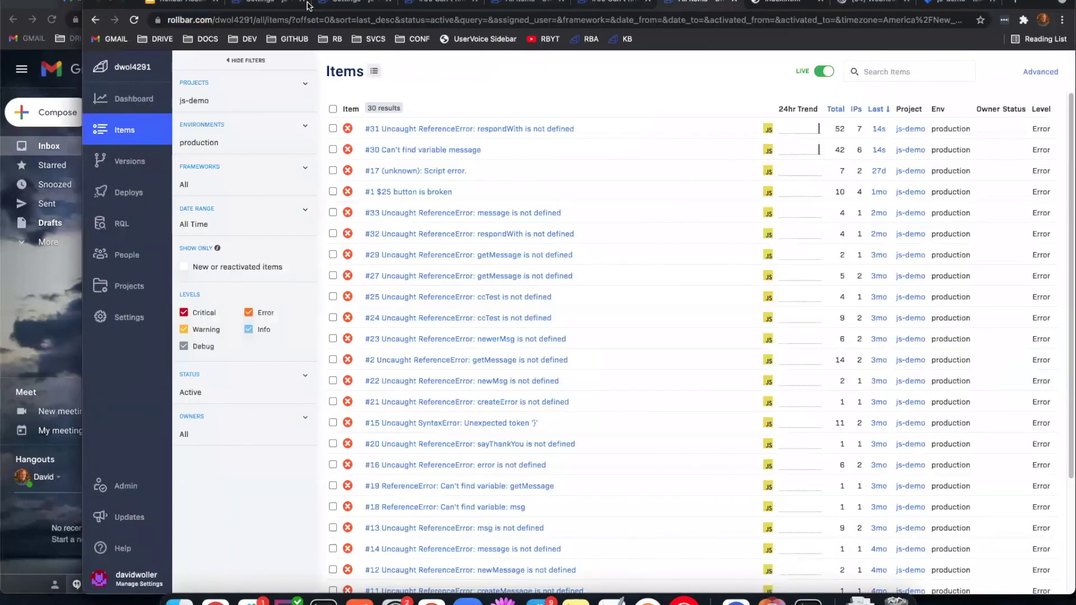
Step: Reopen the donations Every Occurrence → Post Message rule from the Slack rules, review its team filter, and close it without saving
click(333, 2)
scroll(462, 361, down, 5)
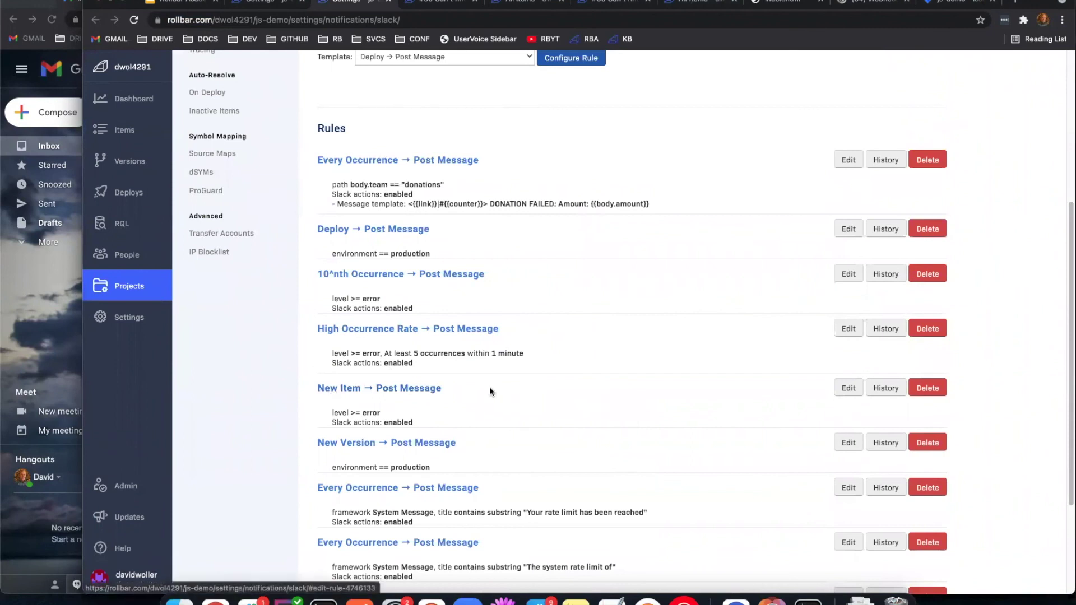
scroll(459, 392, up, 3)
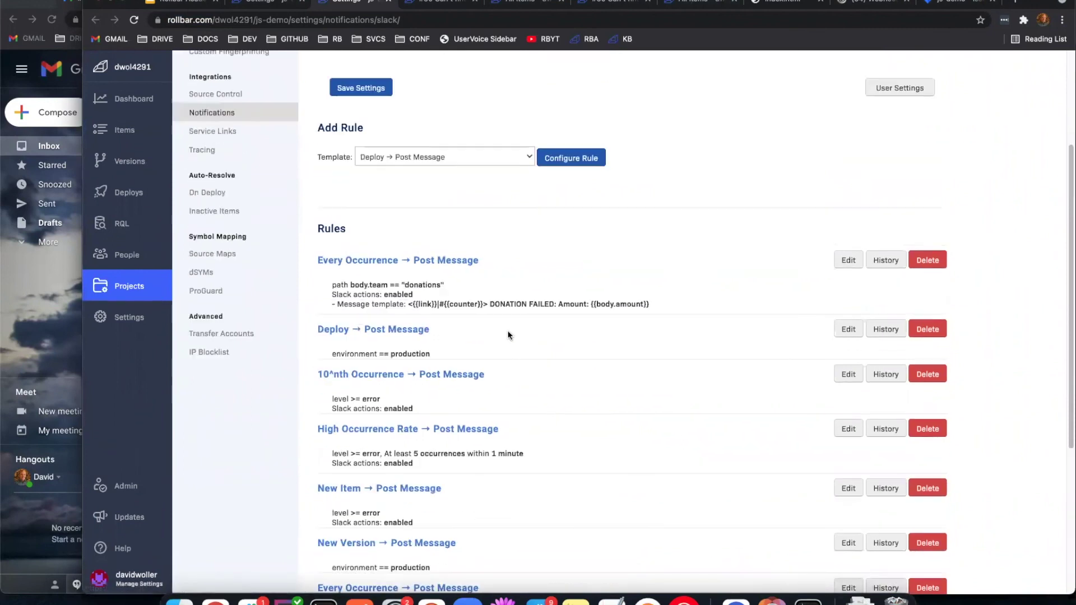
click(844, 266)
scroll(603, 343, down, 1)
scroll(614, 349, up, 3)
scroll(615, 349, down, 3)
click(438, 412)
double_click(438, 415)
click(437, 408)
double_click(455, 407)
click(511, 409)
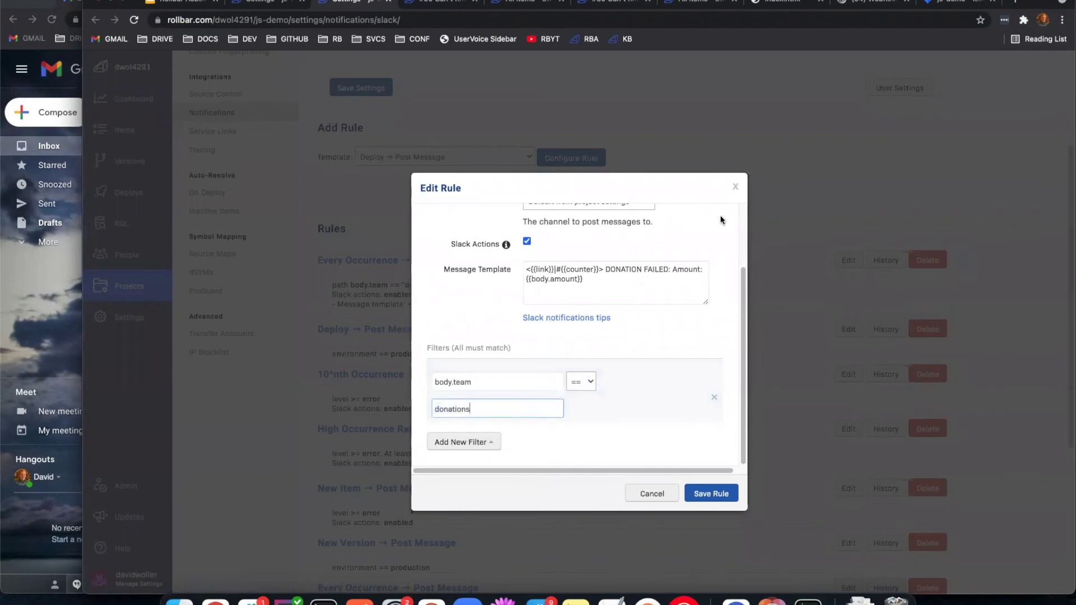
click(735, 190)
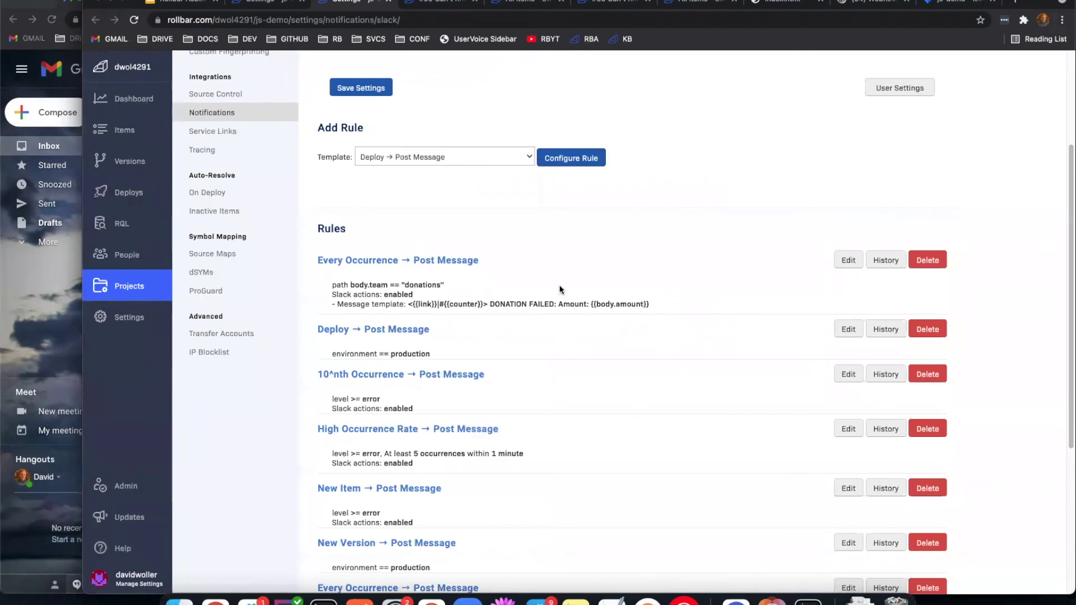
Step: Highlight the donations rule's message template in the Slack rules list to review its link, counter and DONATION FAILED text
drag(404, 302, 509, 303)
click(371, 307)
drag(407, 303, 418, 303)
drag(488, 305, 649, 304)
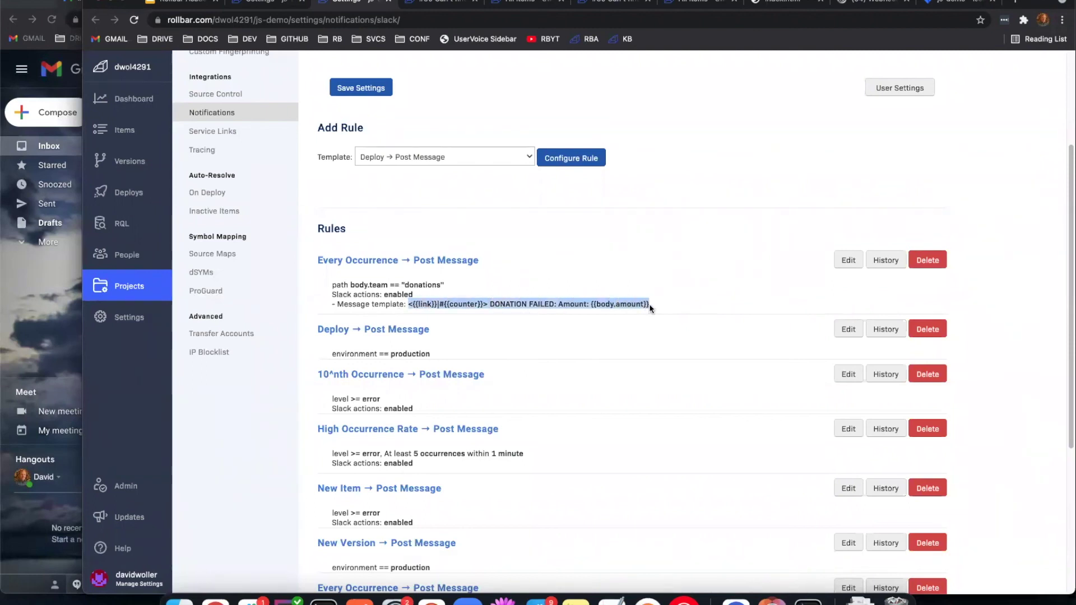
click(647, 304)
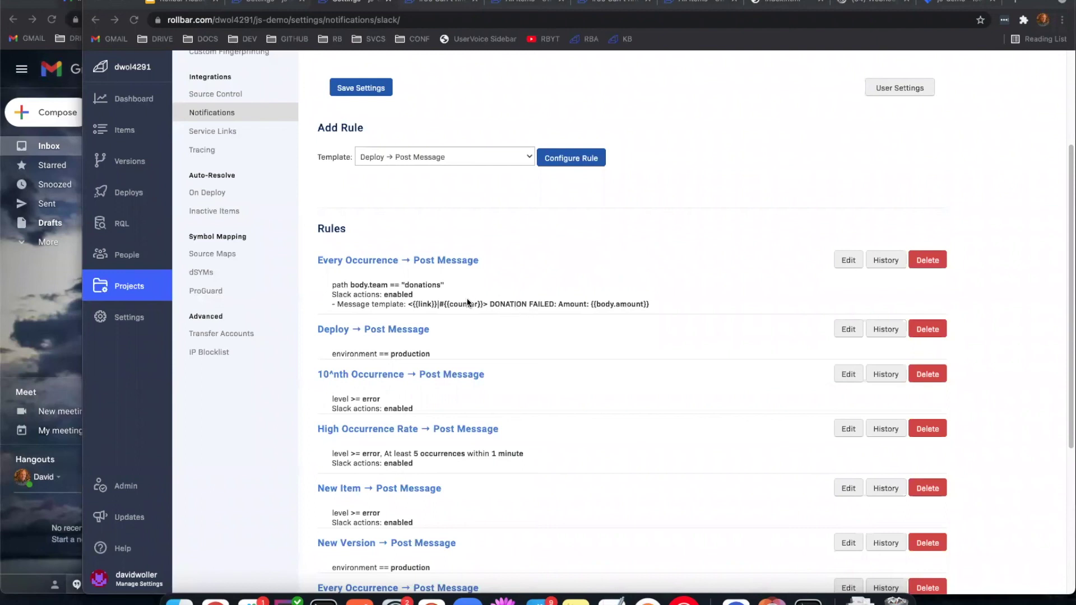
drag(489, 304, 552, 301)
click(523, 297)
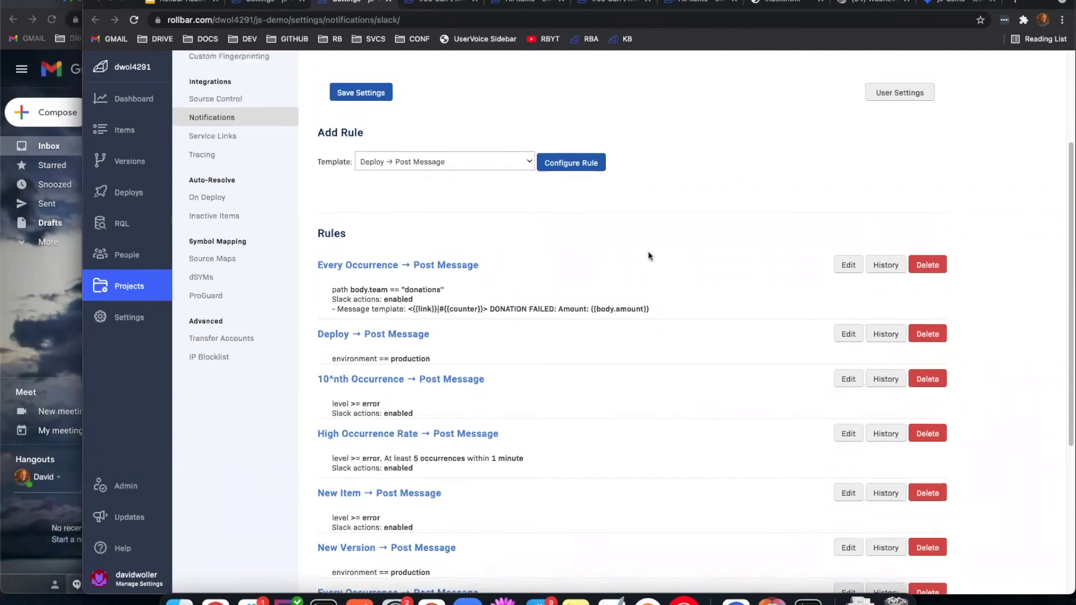
Step: Review the Slack channel settings and rules list, highlighting the donations rule's full message template
scroll(640, 428, up, 5)
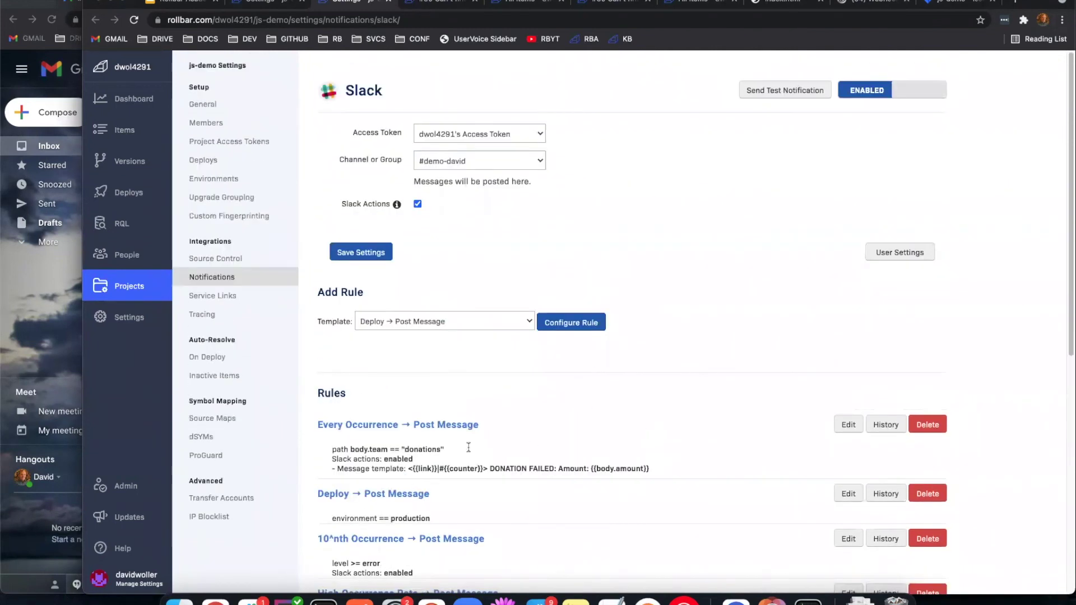
drag(409, 468, 654, 470)
click(657, 467)
scroll(643, 227, down, 4)
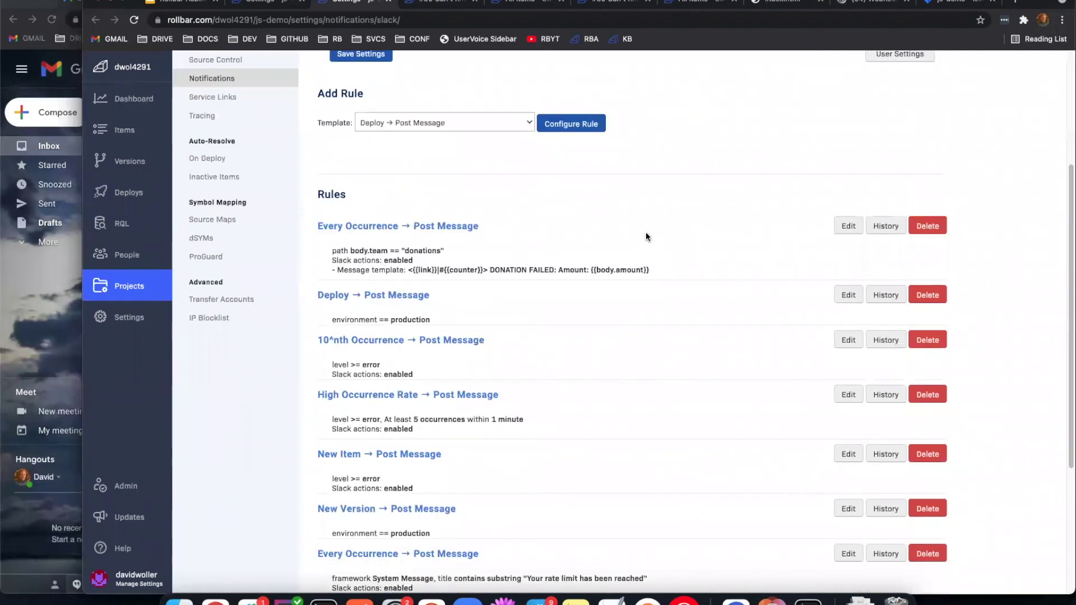
scroll(646, 230, up, 4)
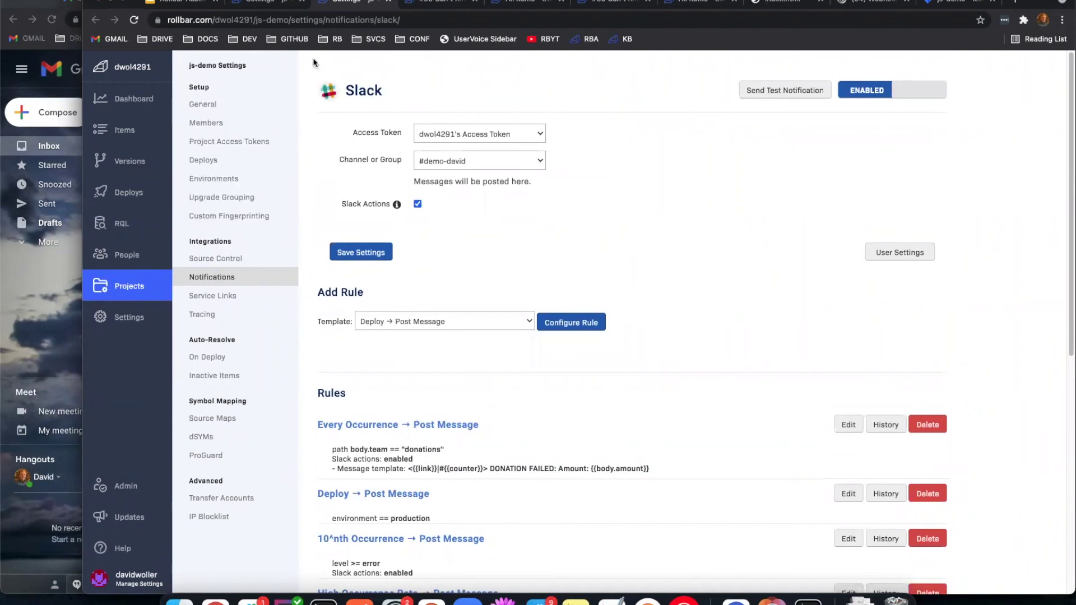
scroll(627, 234, down, 2)
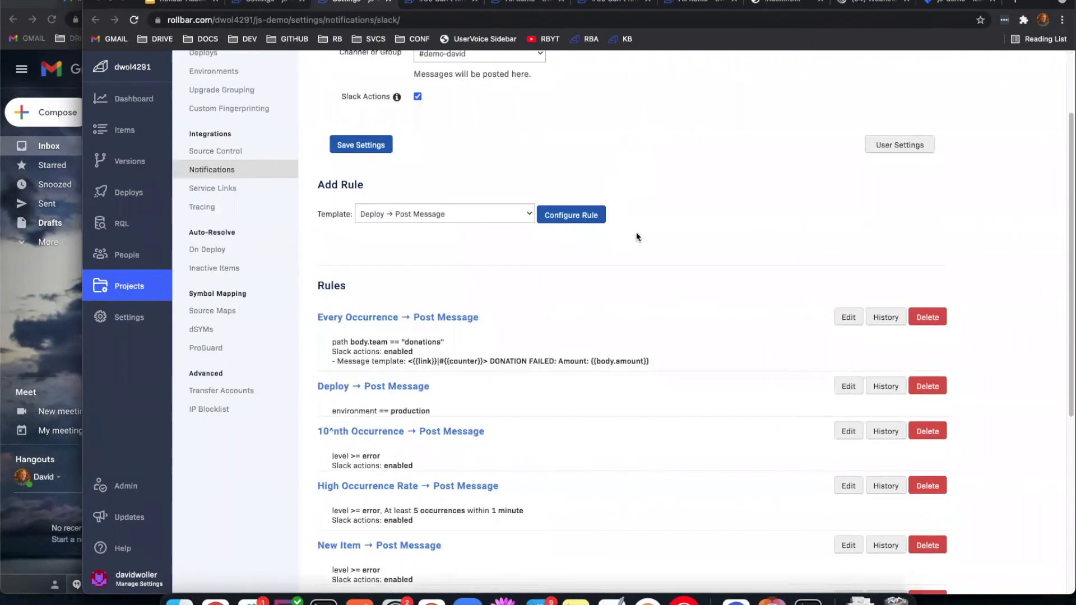
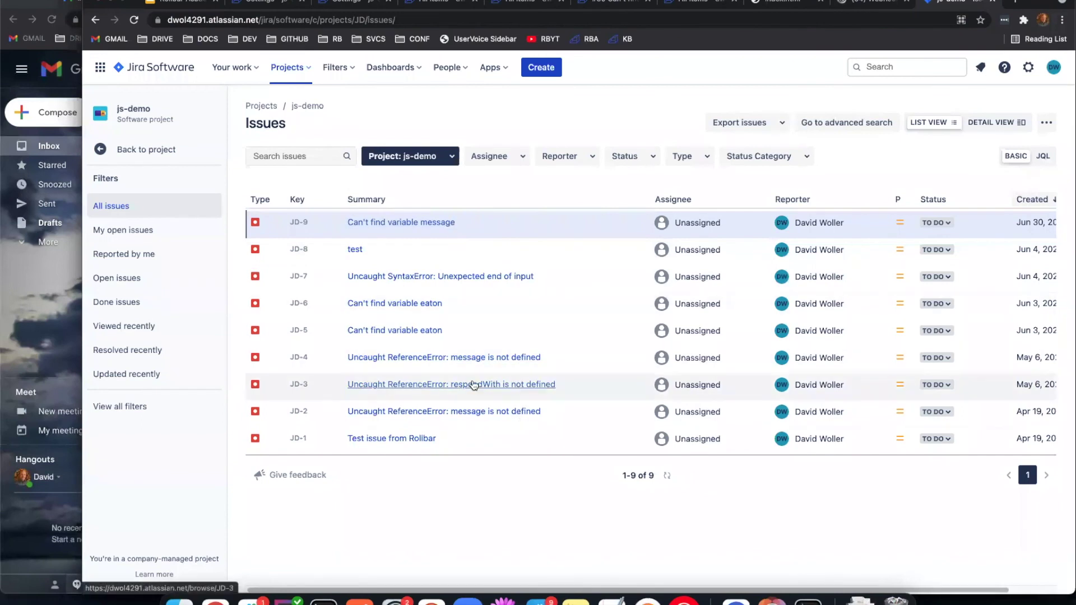
Step: View the descriptions and Rollbar links of Jira issues JD-3 and JD-4 in the js-demo project
click(441, 386)
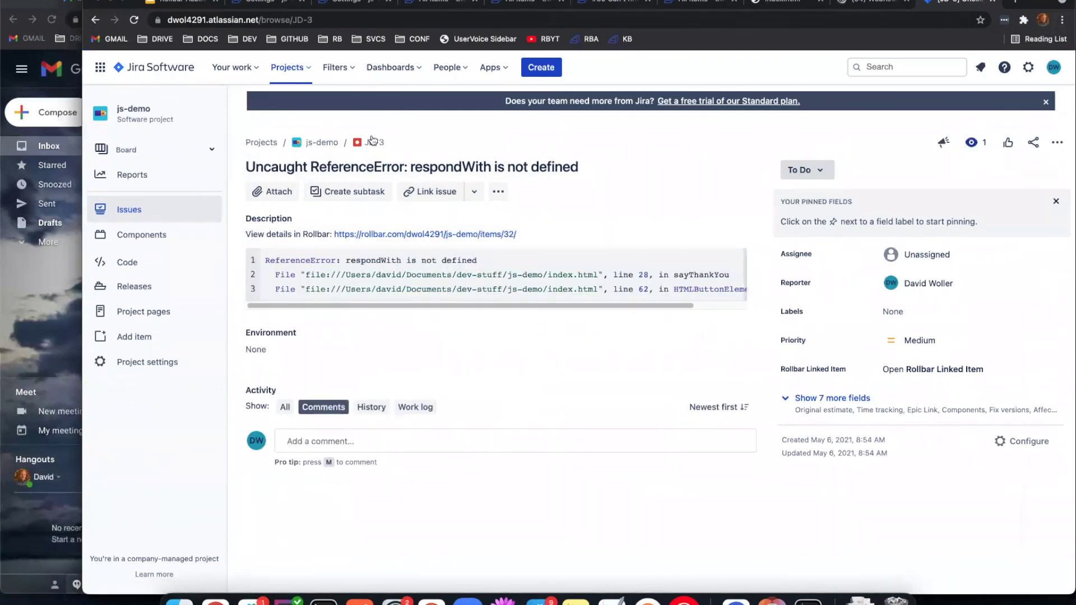
click(95, 23)
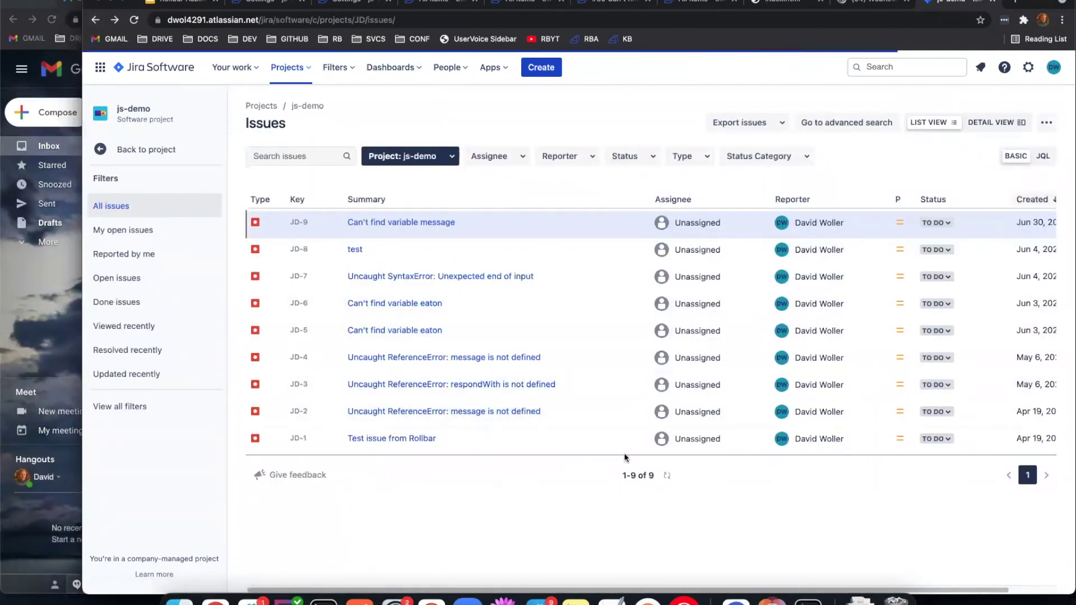
click(496, 359)
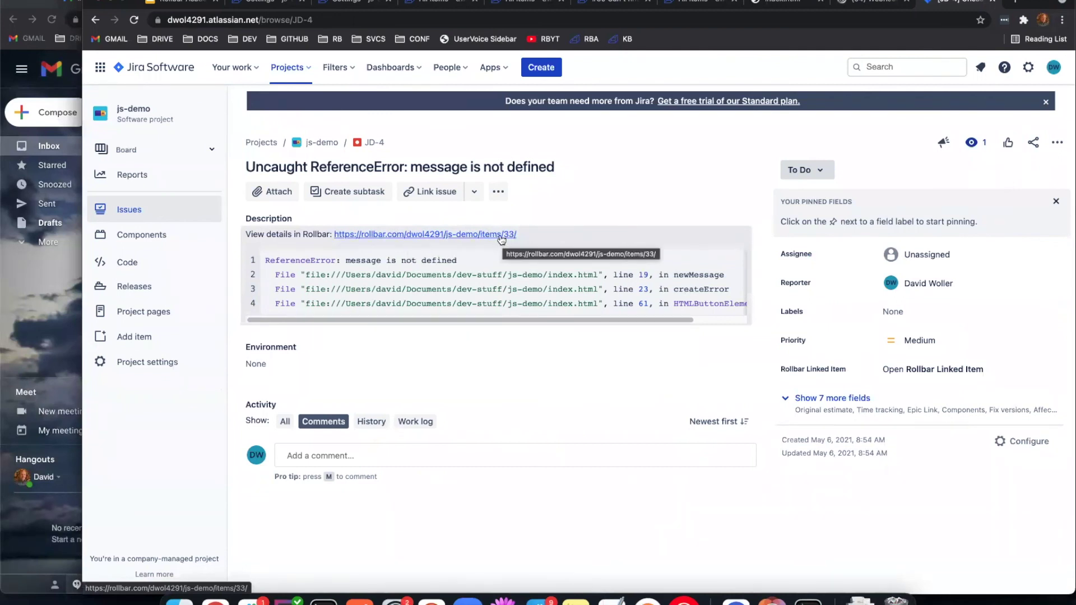
drag(605, 321, 548, 323)
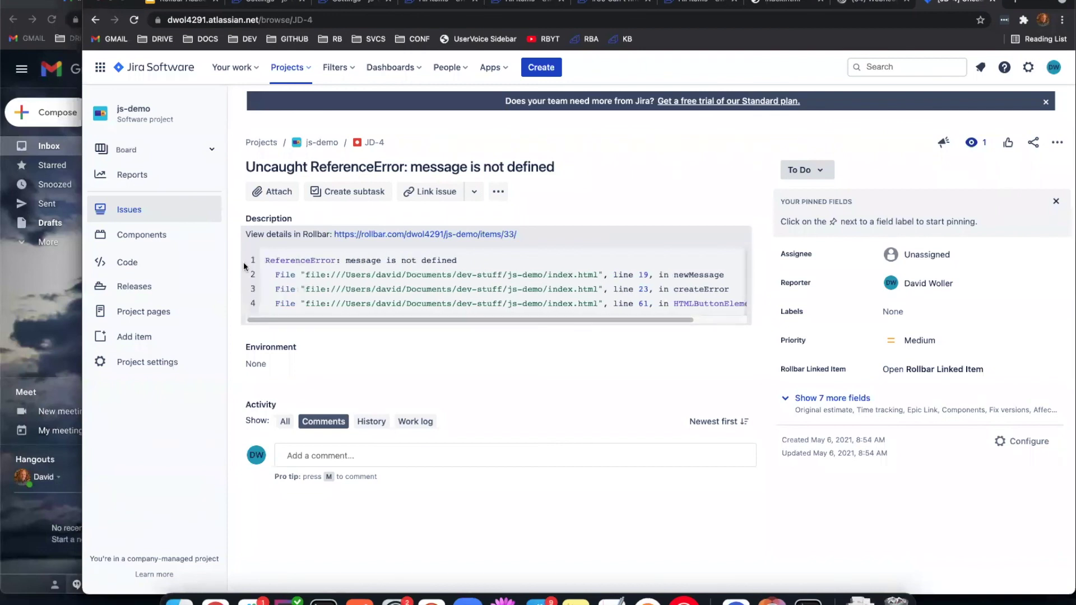
Step: Highlight the ReferenceError traceback in Jira issue JD-4's description to examine its file and line details
drag(264, 259, 386, 321)
click(693, 315)
click(490, 298)
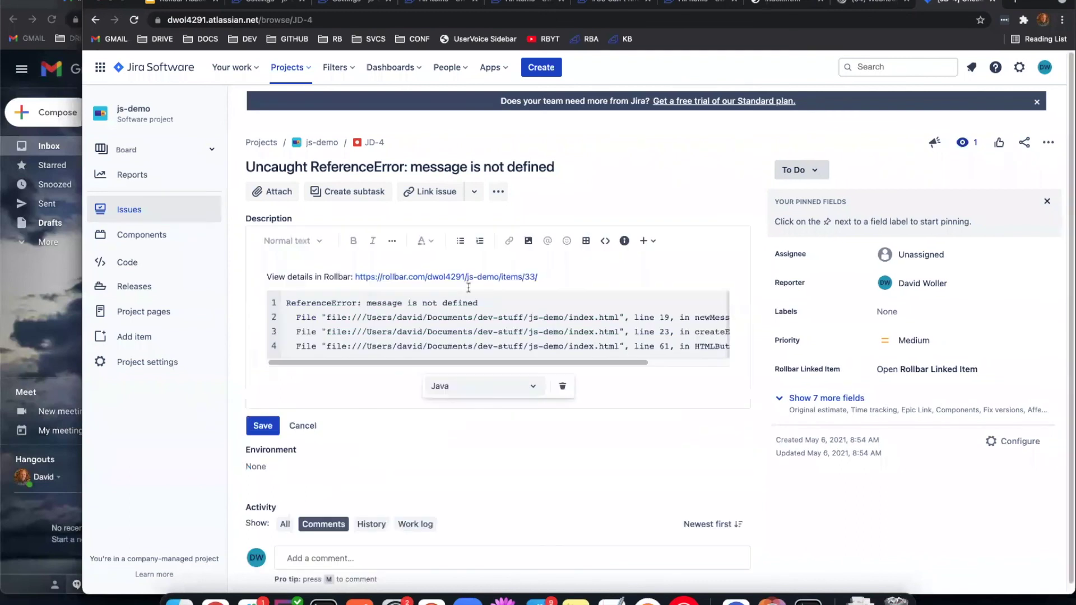
Step: Open the Jira channel from js-demo's Rollbar notification settings and review the available rule templates, keeping 10^nth Occurrence → Create Issue
click(361, 5)
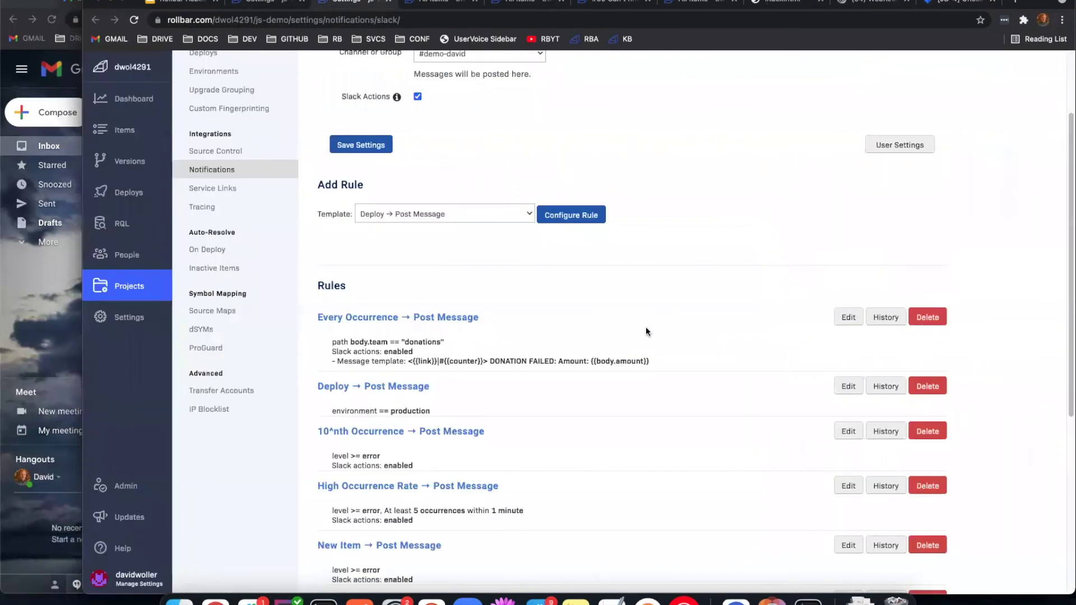
click(246, 163)
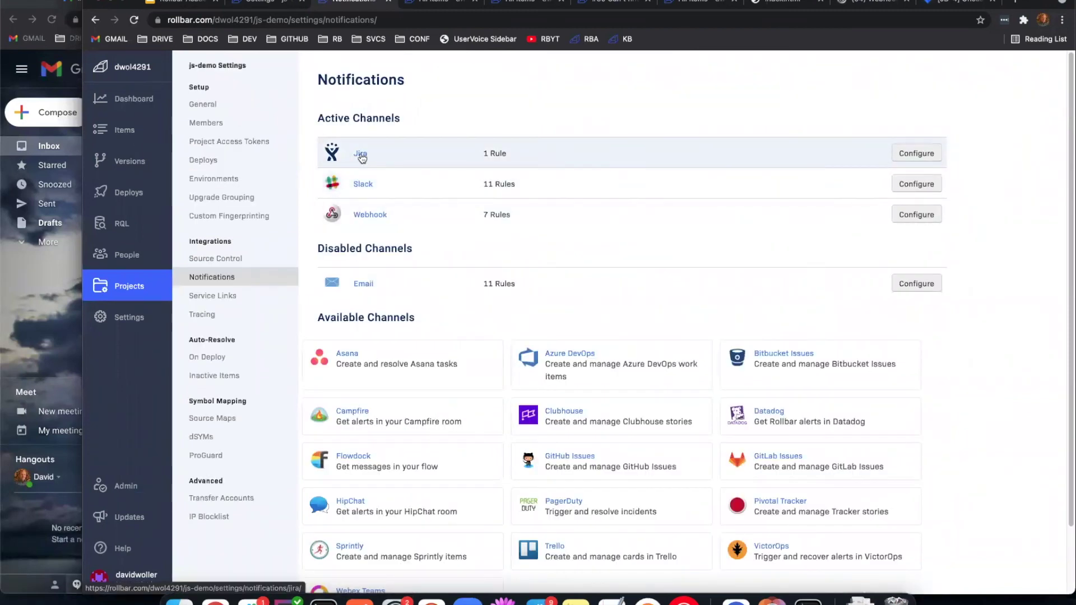
click(360, 156)
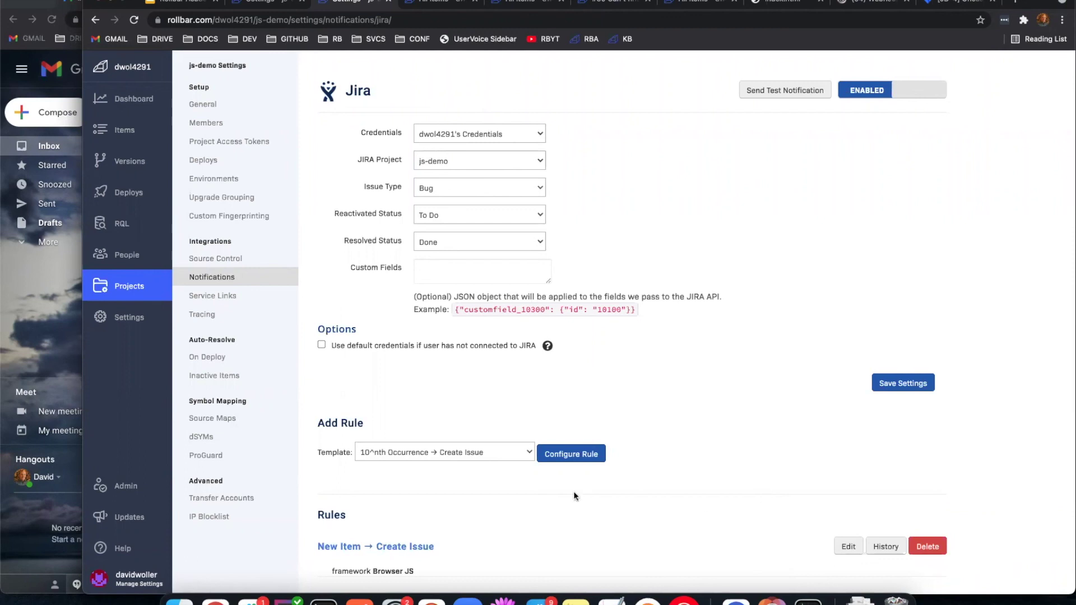
click(516, 452)
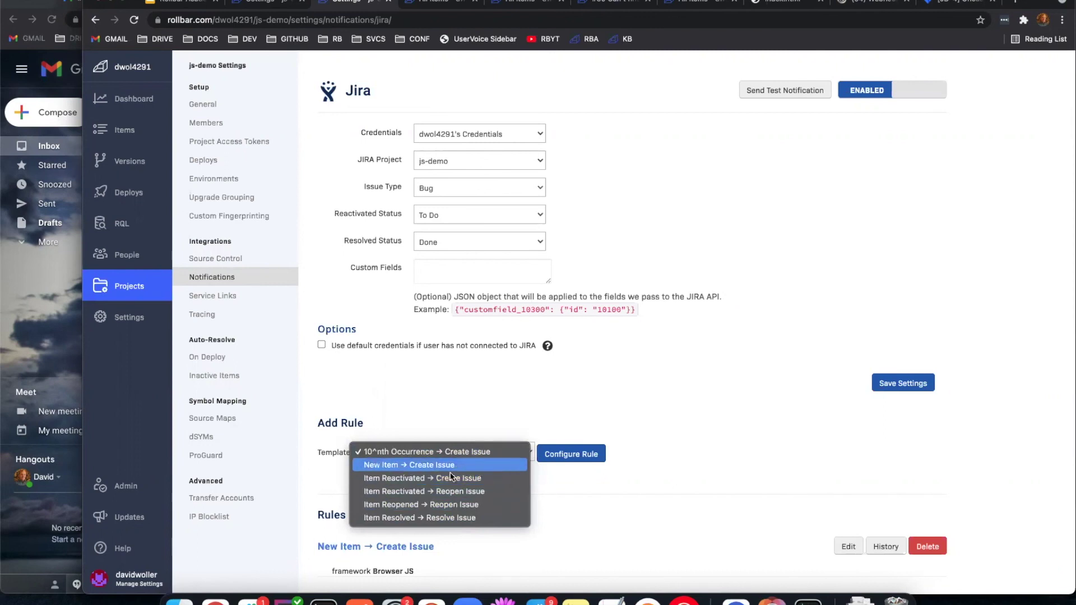
click(392, 452)
click(390, 453)
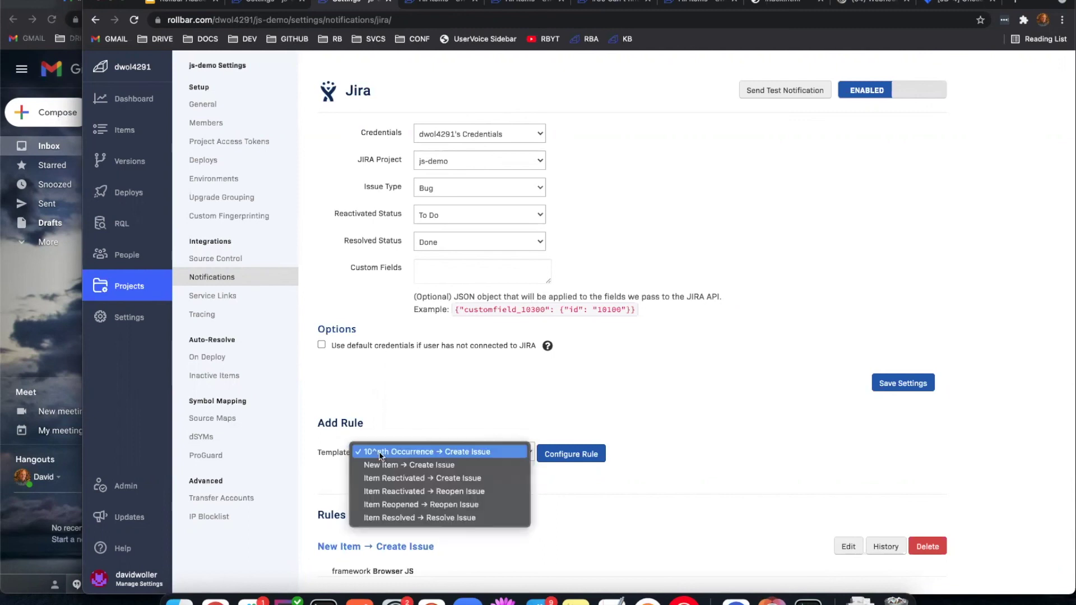
click(416, 453)
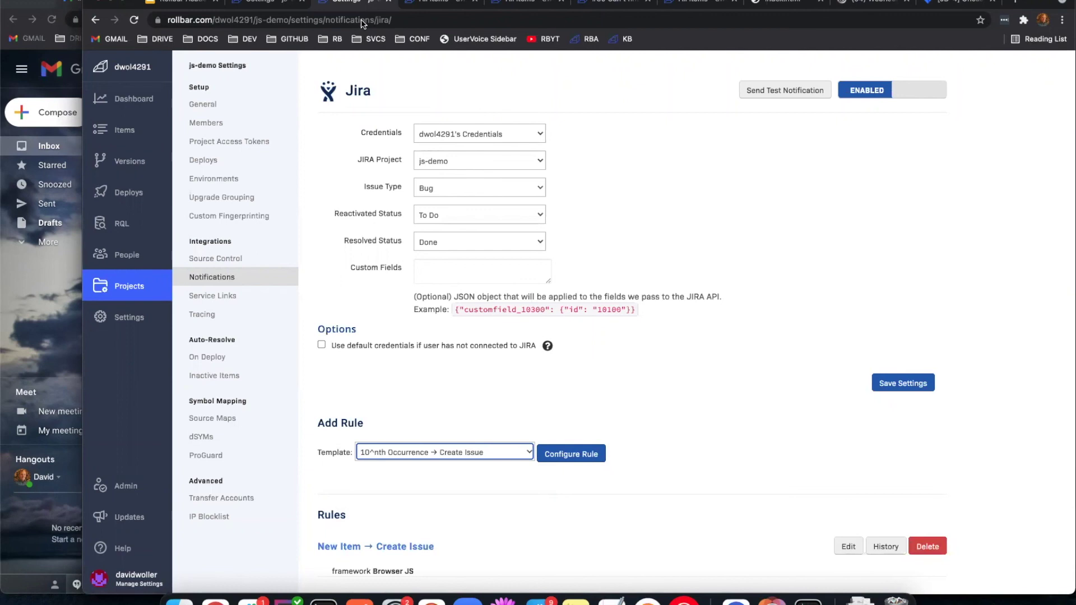
Step: Open js-demo item #30, Can't find variable message, from its occurrence and review its linked Jira issue options
click(592, 4)
scroll(482, 207, up, 10)
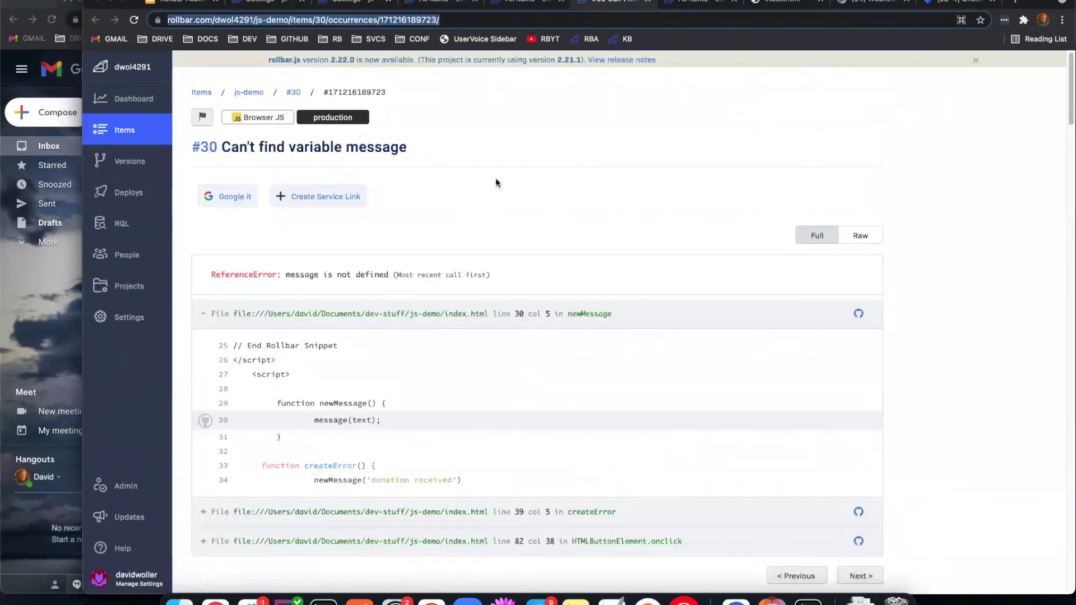
click(295, 92)
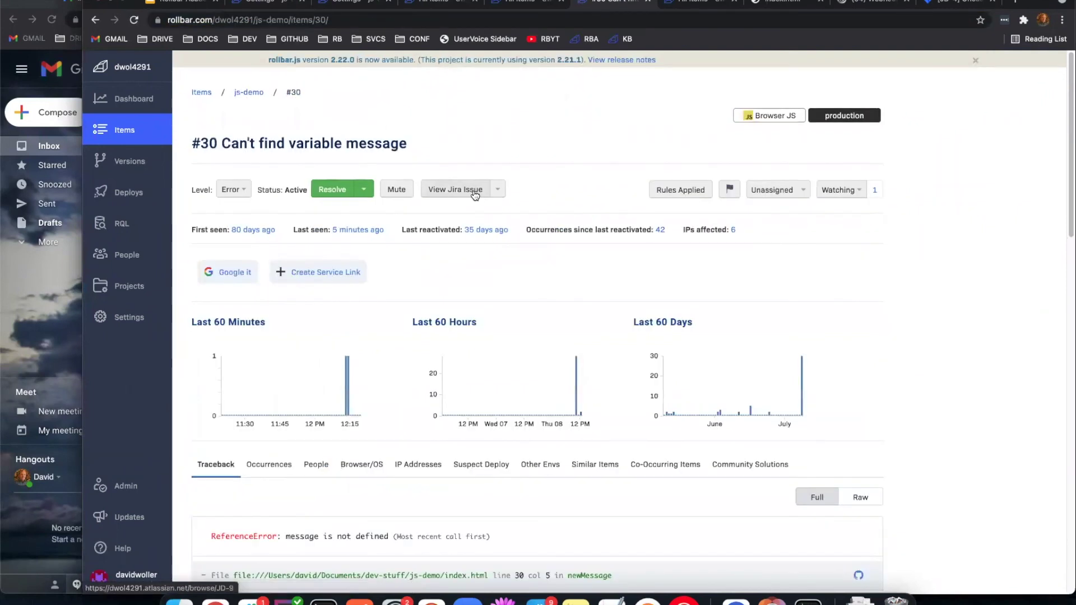
click(497, 189)
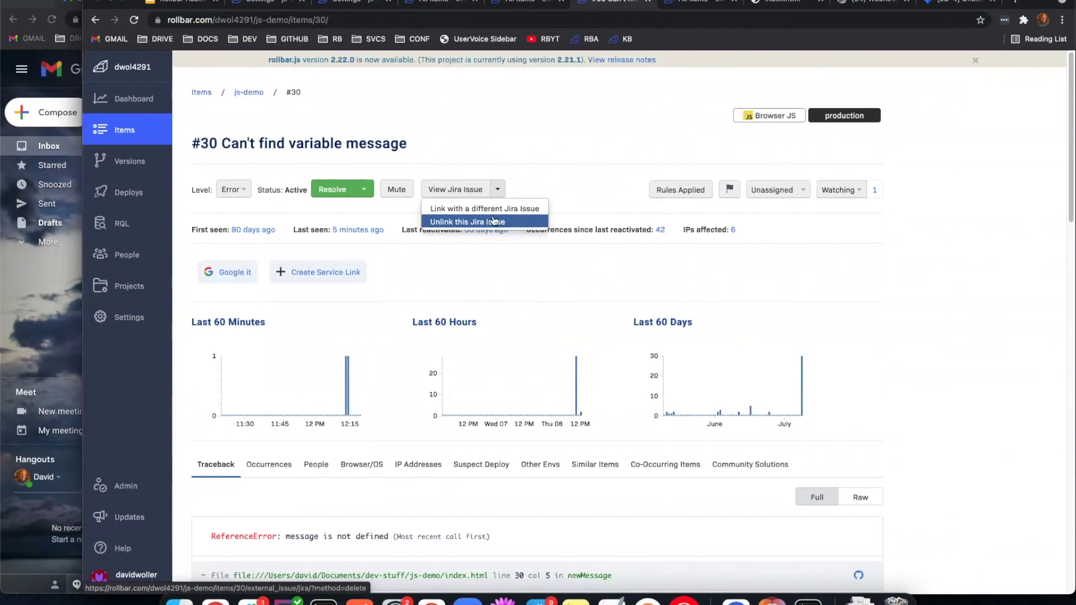
click(587, 180)
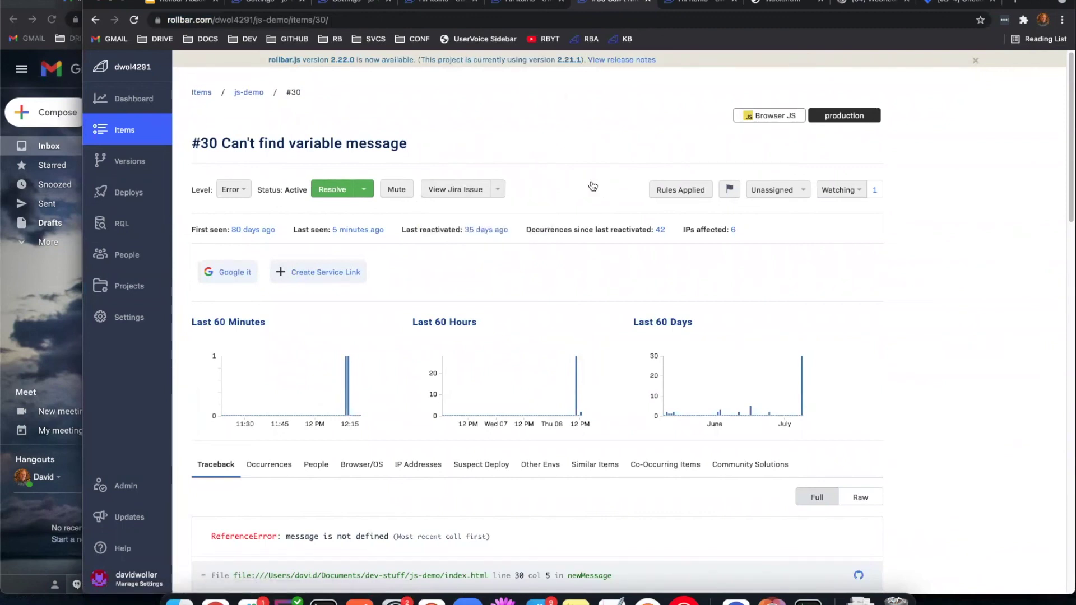
Step: Filter a separate items list to the ld-demo project only and open item #2, Can't find variable getMessage
click(131, 130)
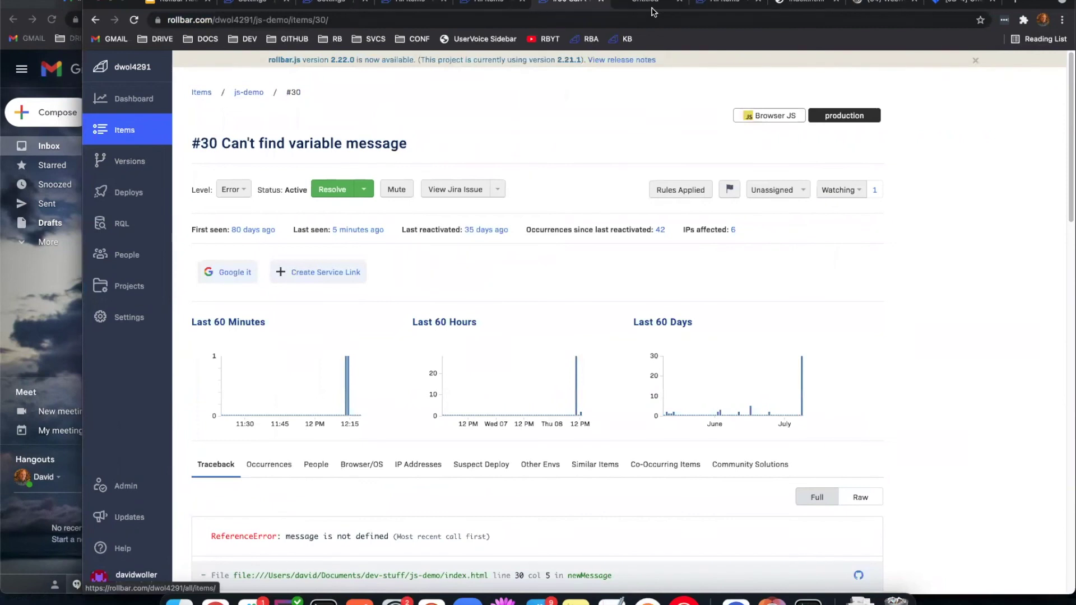
click(216, 108)
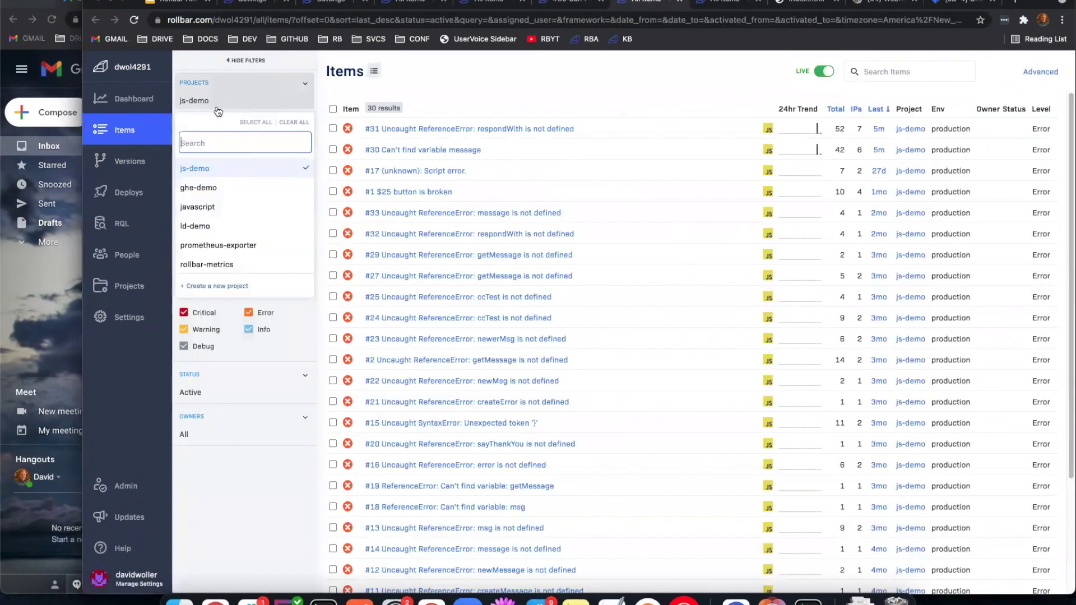
click(223, 170)
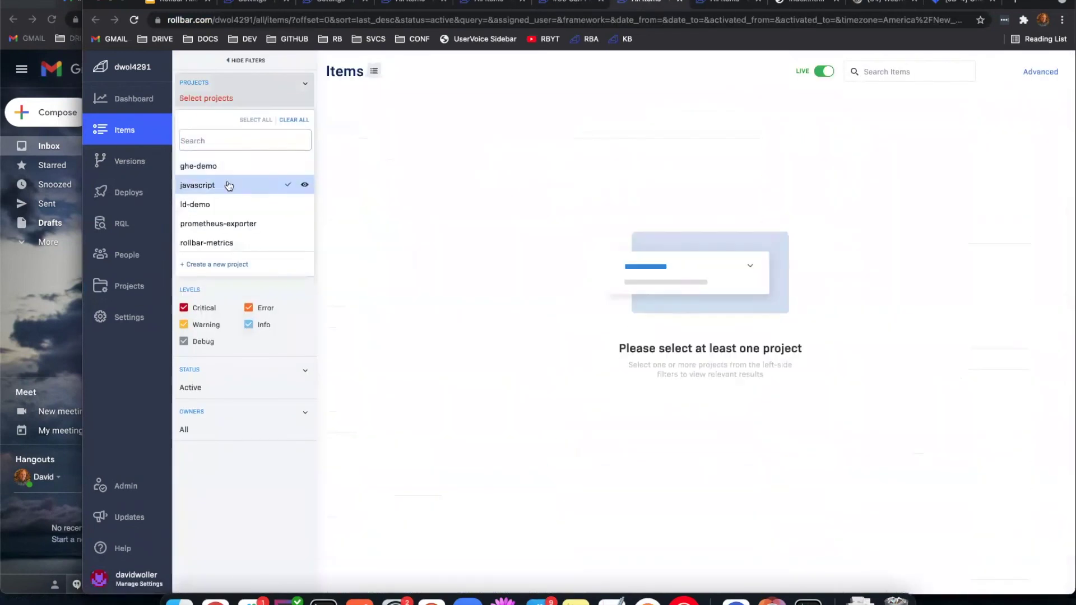
click(256, 204)
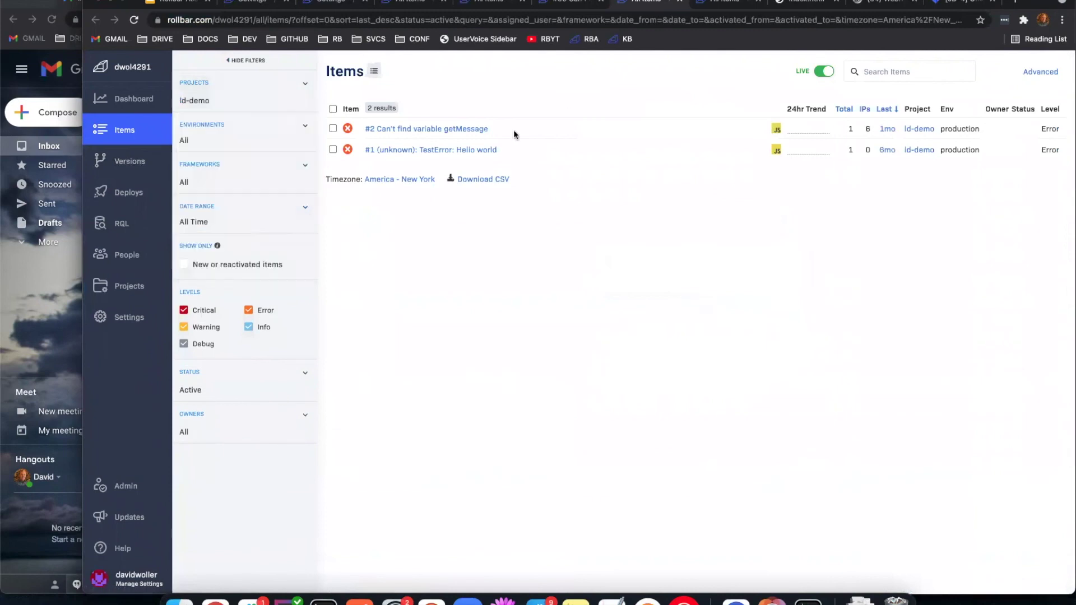
click(467, 130)
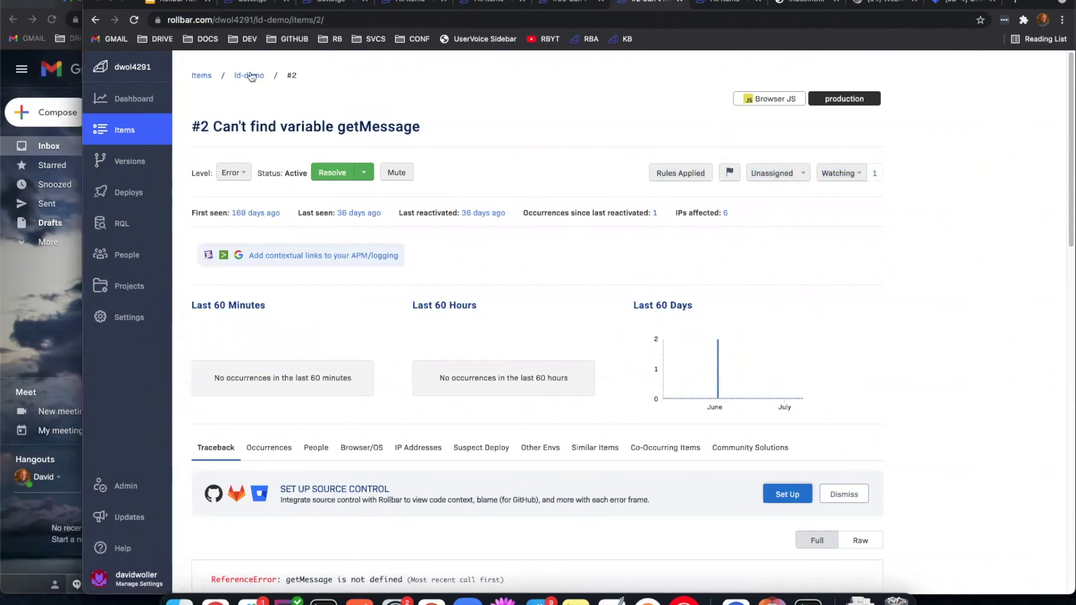
Step: Return to the items list, add the javascript project to the filter, and open item #56, Can't find variable madeUpFunction
click(202, 76)
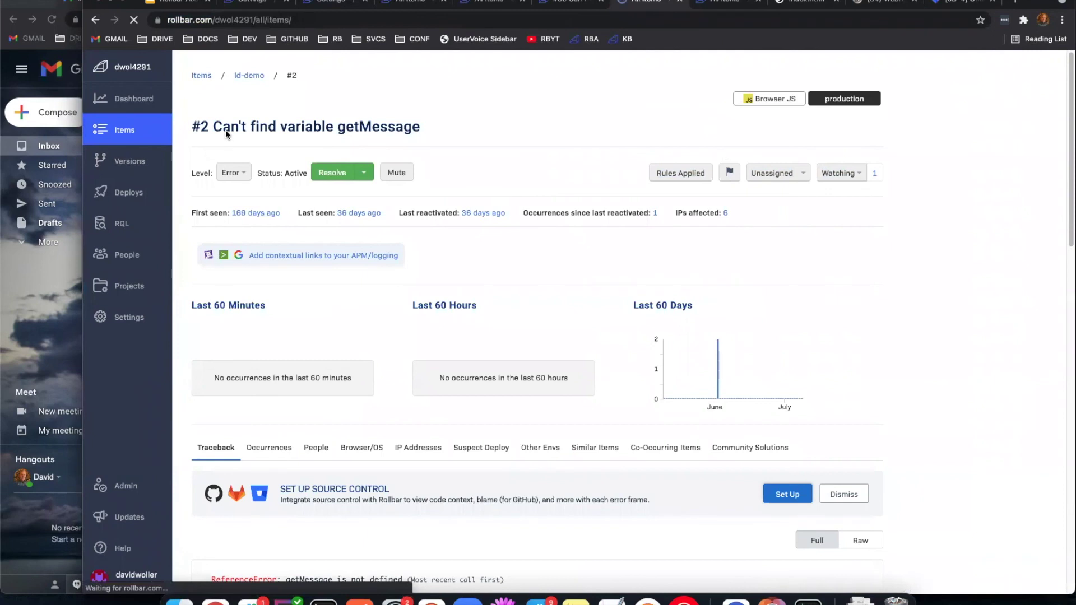
click(202, 95)
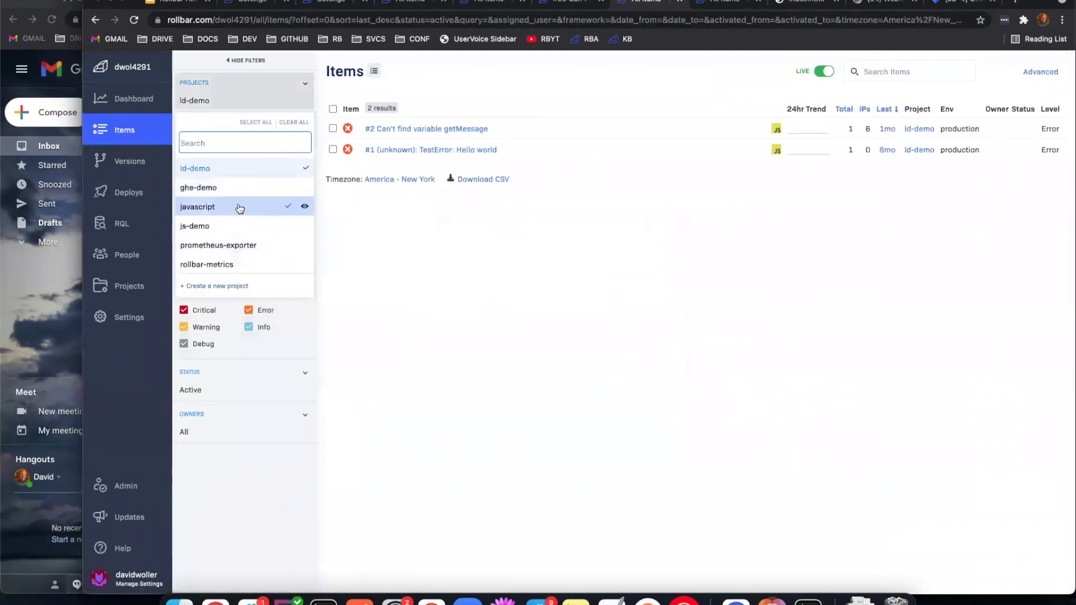
click(241, 210)
click(495, 84)
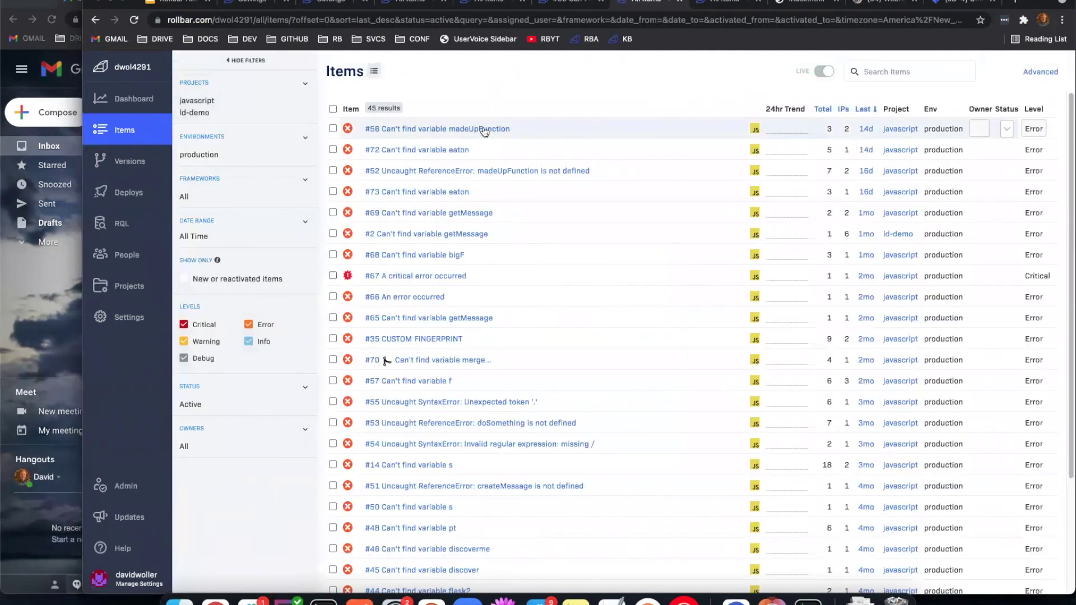
click(513, 130)
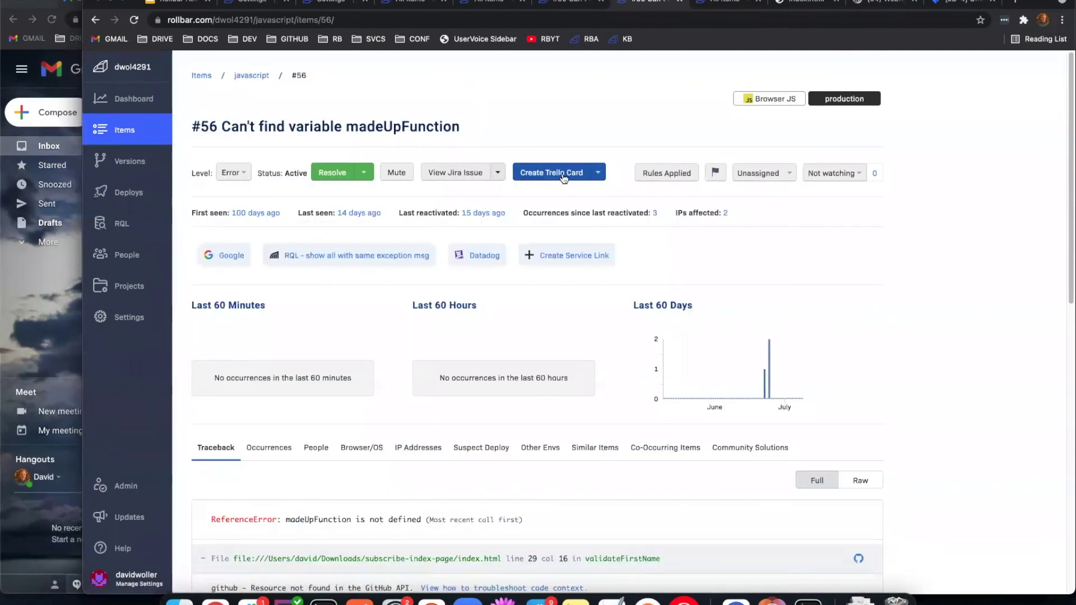
Step: Review the linking options for the Jira issue and the Trello card on item #56
click(497, 176)
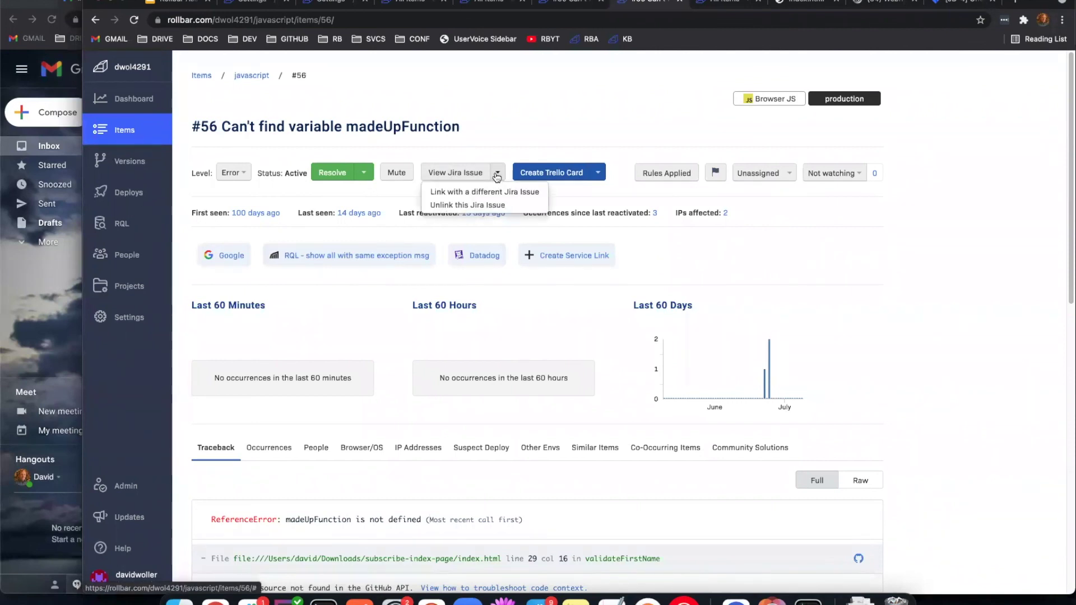
click(497, 177)
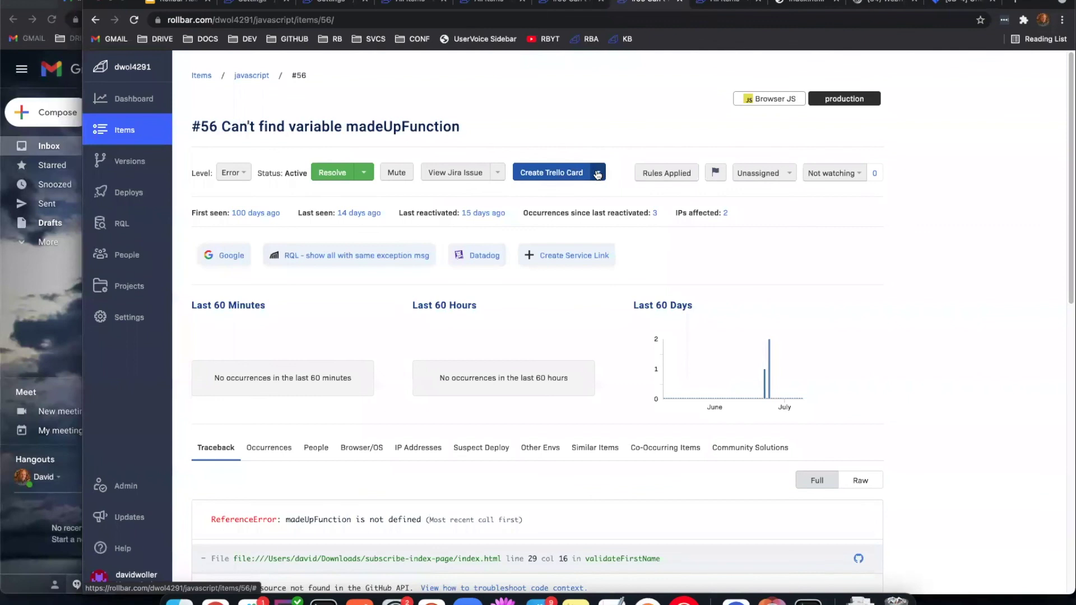
click(597, 175)
click(597, 175)
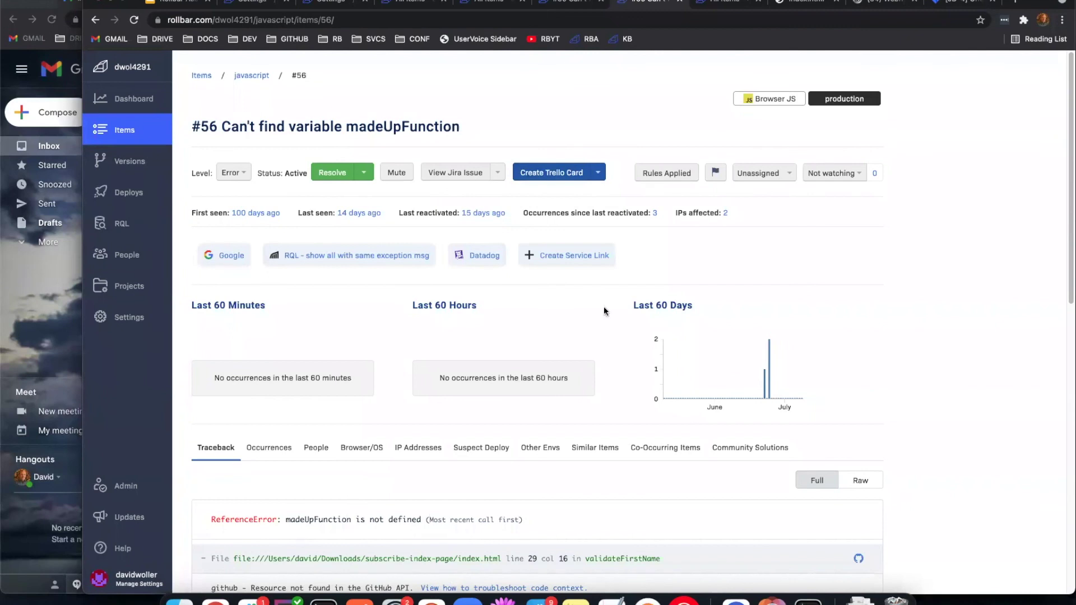
Step: Create a Trello card from item #56 and review the options for relinking or unlinking it
click(558, 175)
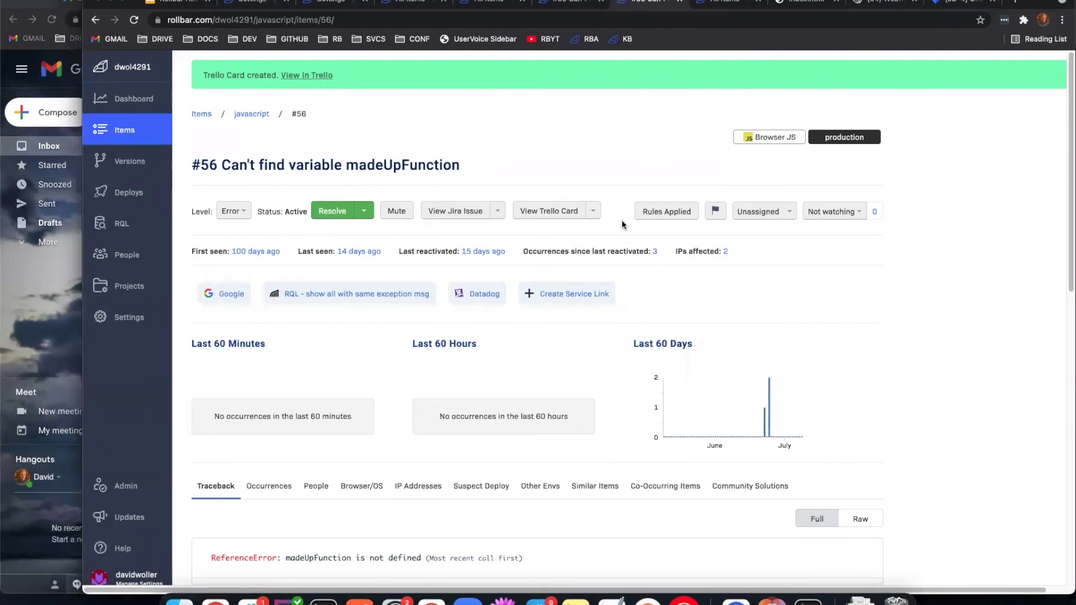
click(593, 212)
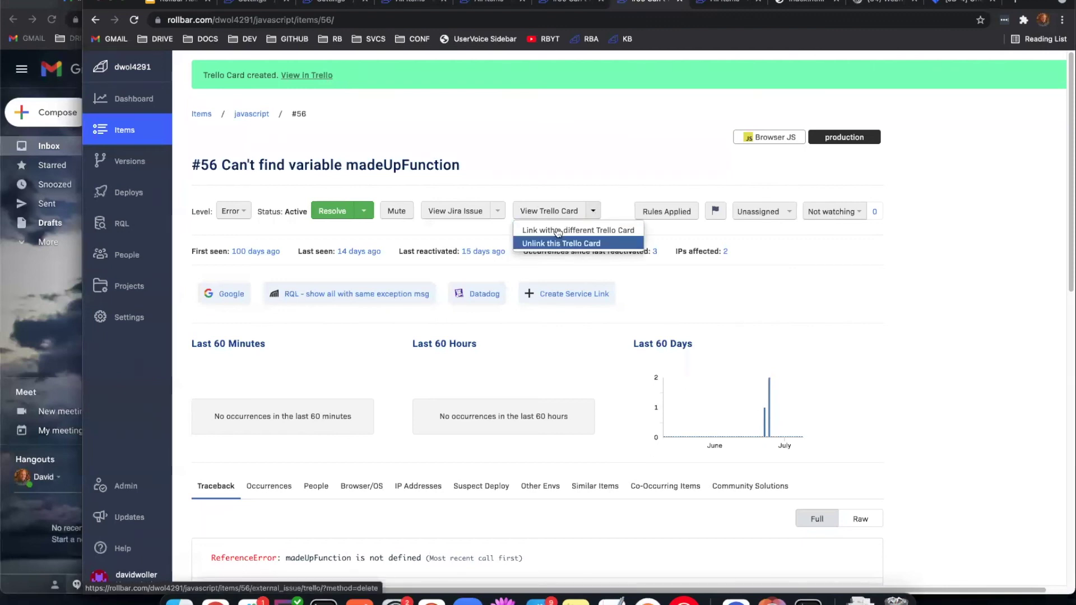
click(580, 167)
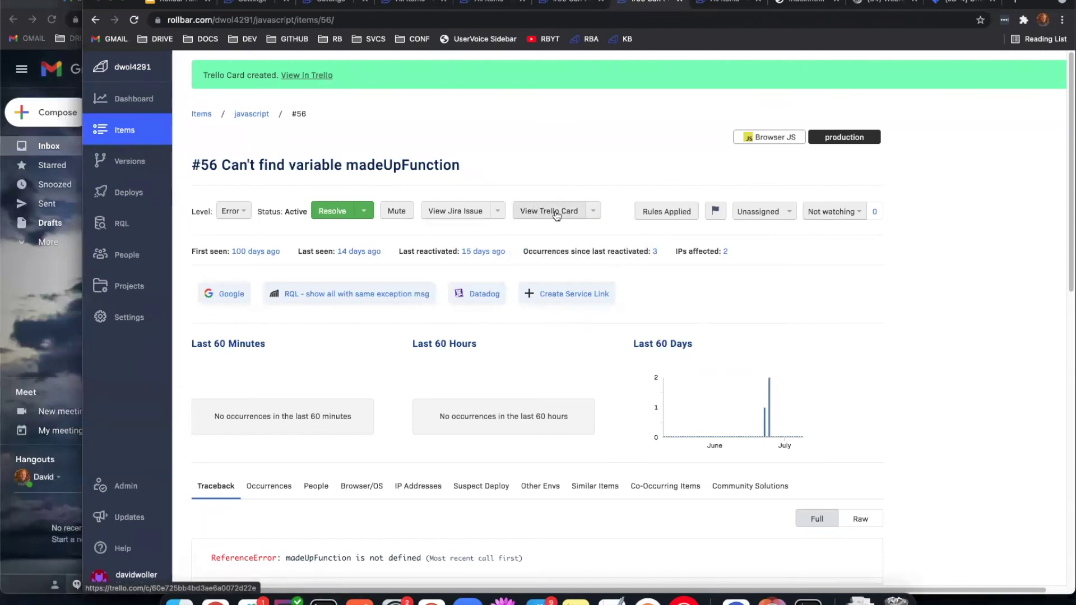
click(592, 213)
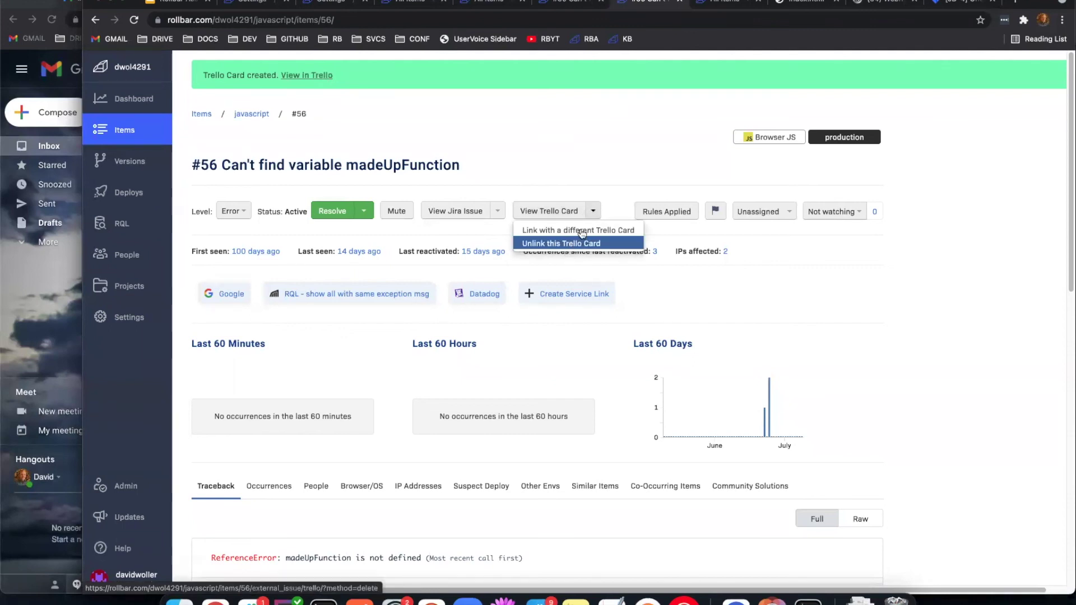
click(586, 212)
click(499, 211)
click(502, 206)
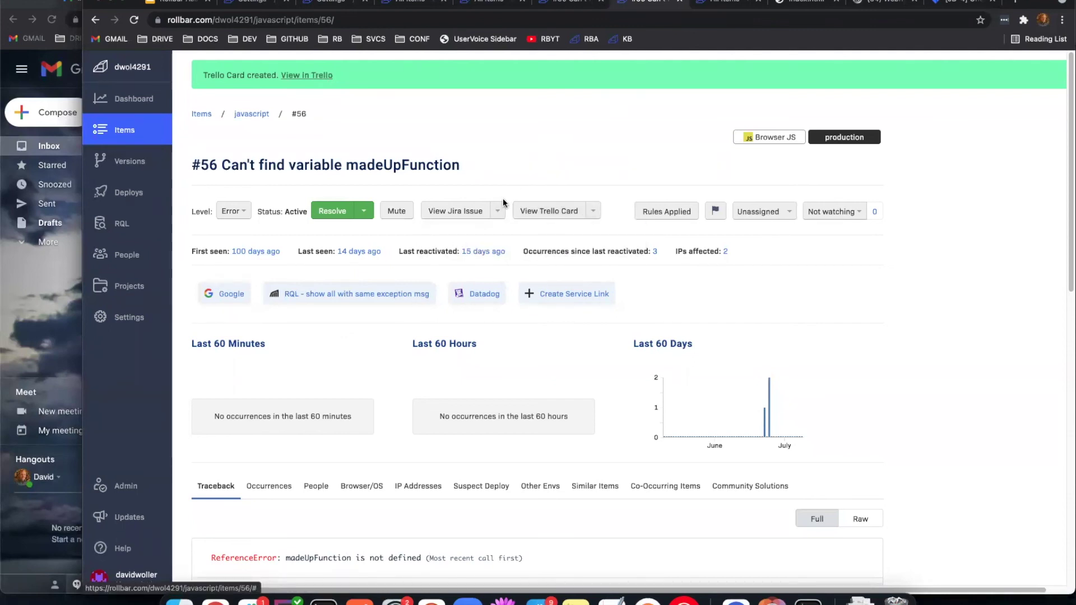
Step: Close the item #56 page and go back to js-demo item #30, checking the js-demo items list on the way
click(677, 3)
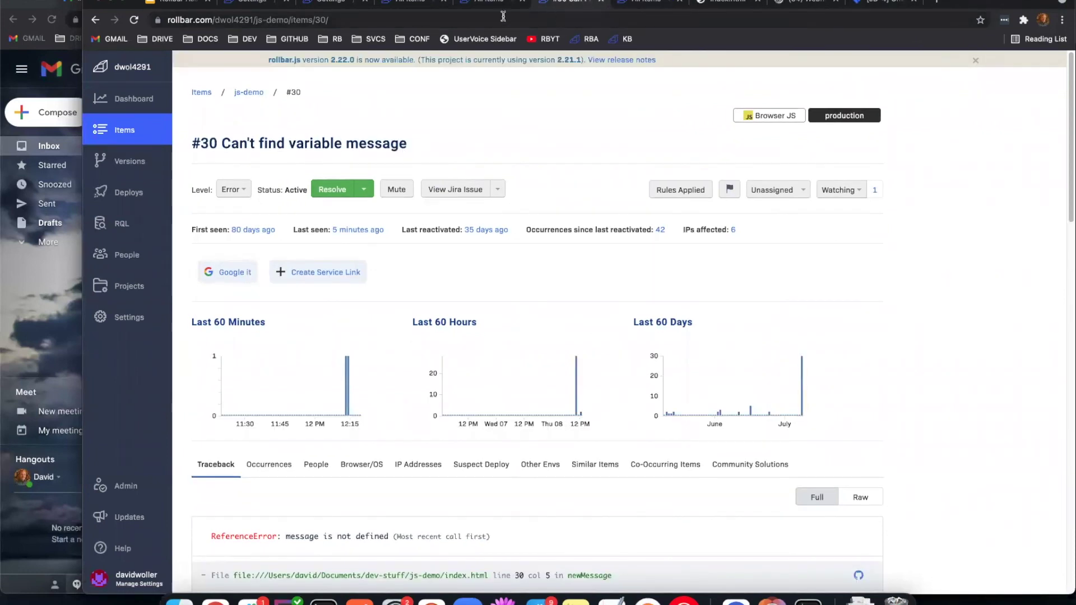
key(ctrl+shift+Tab)
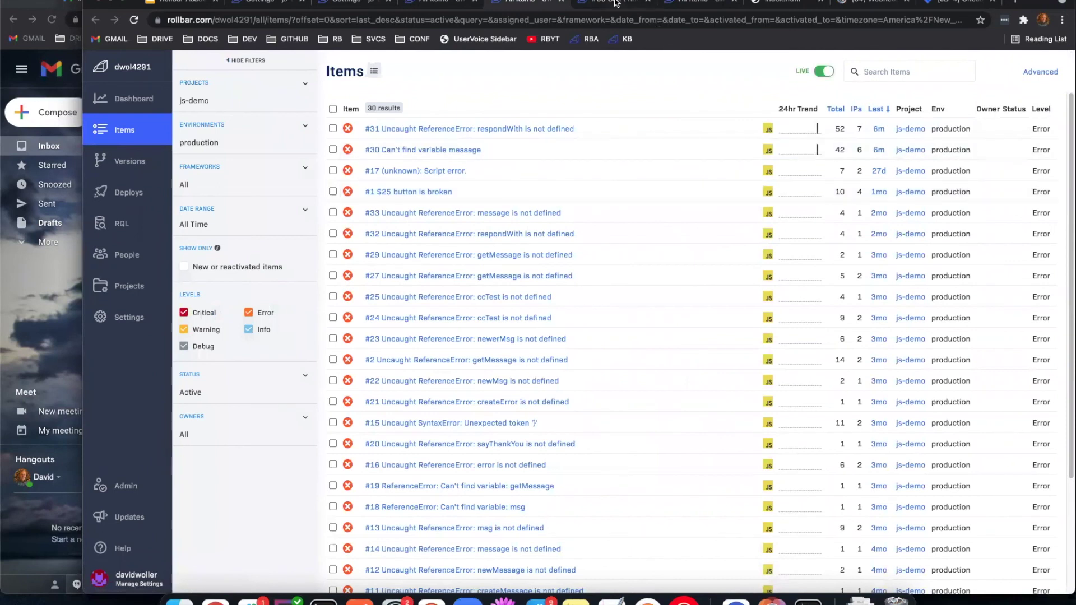
key(ctrl+Tab)
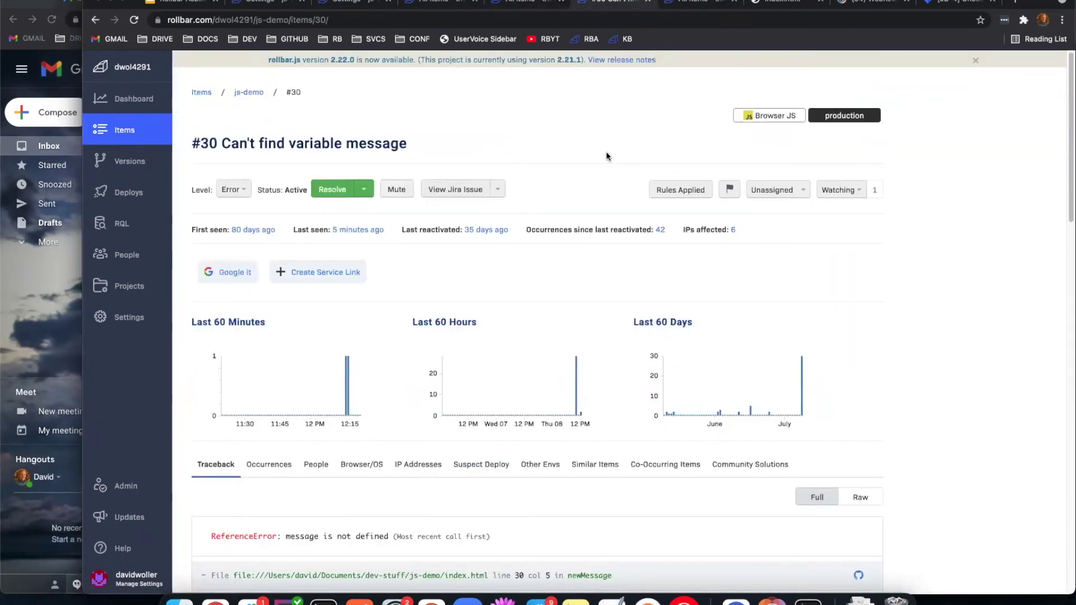
Step: Return from the Jira settings to js-demo's notification channels and look through the active, disabled and available channels
click(346, 2)
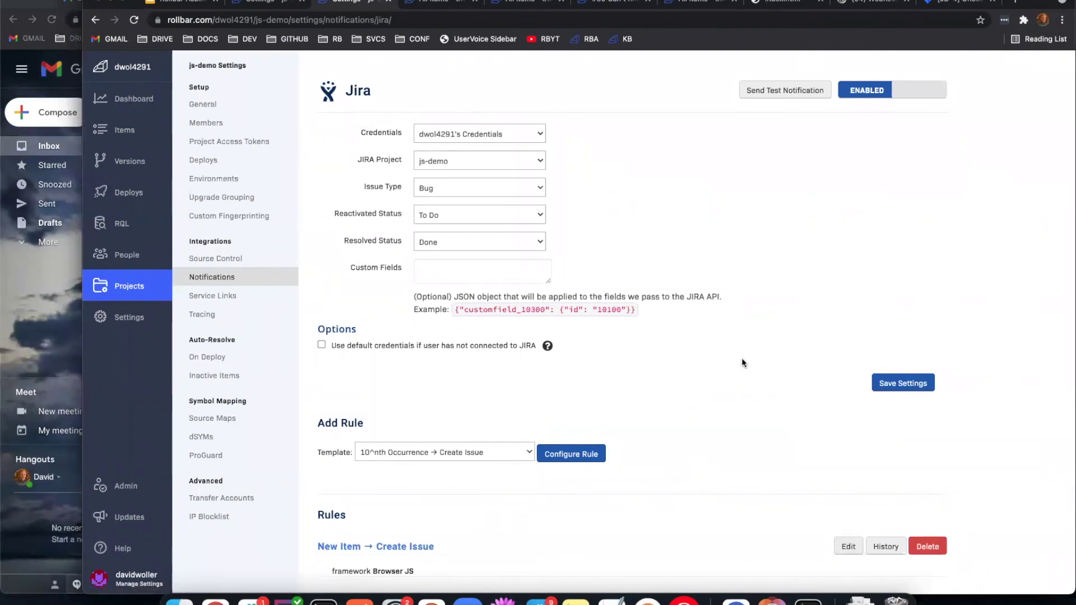
click(212, 277)
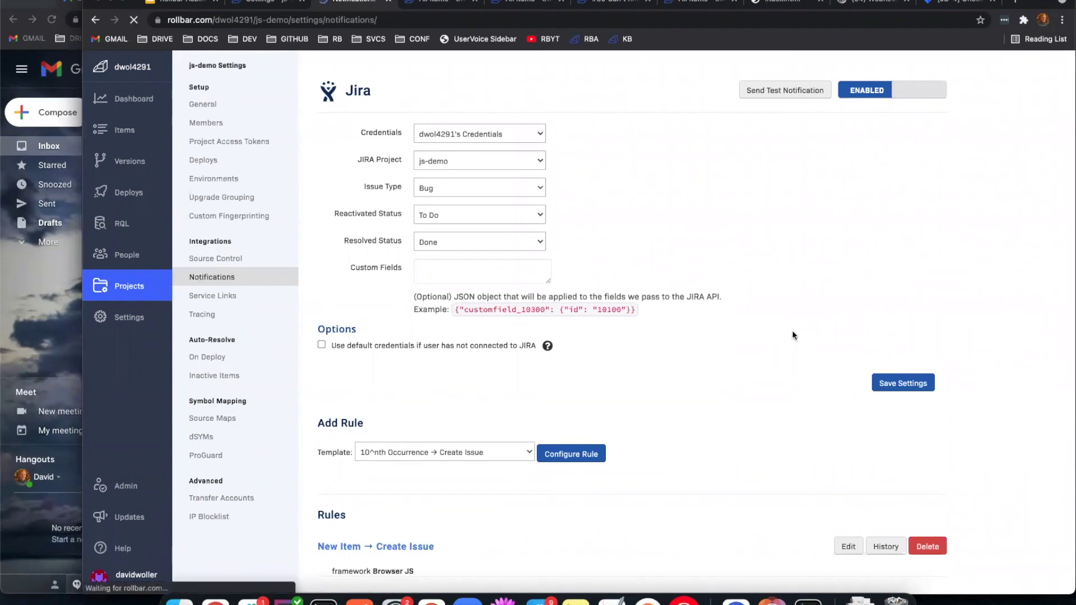
scroll(762, 255, down, 3)
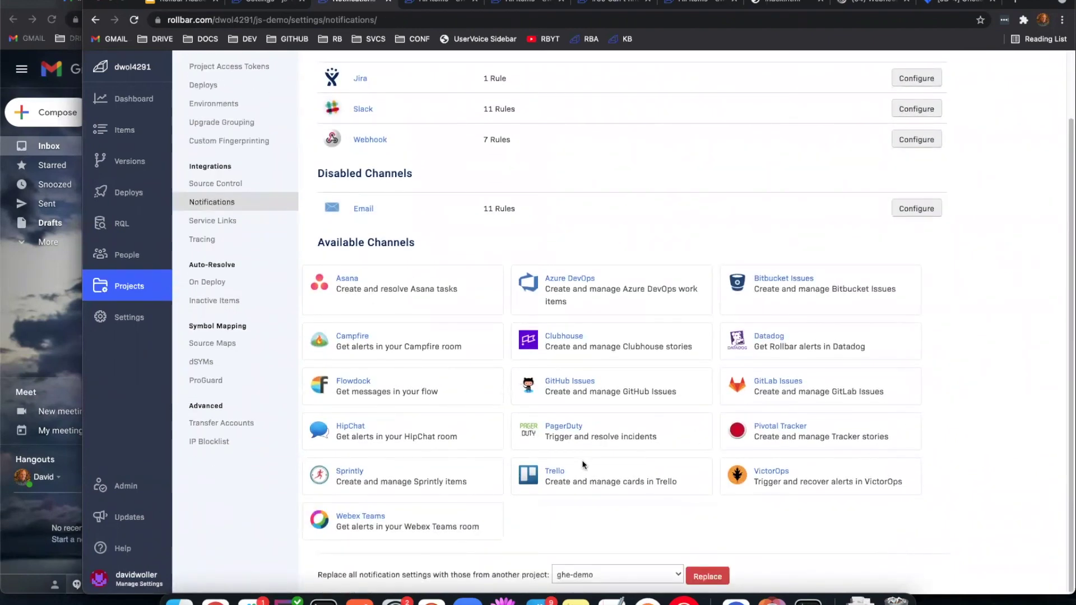
scroll(382, 201, up, 3)
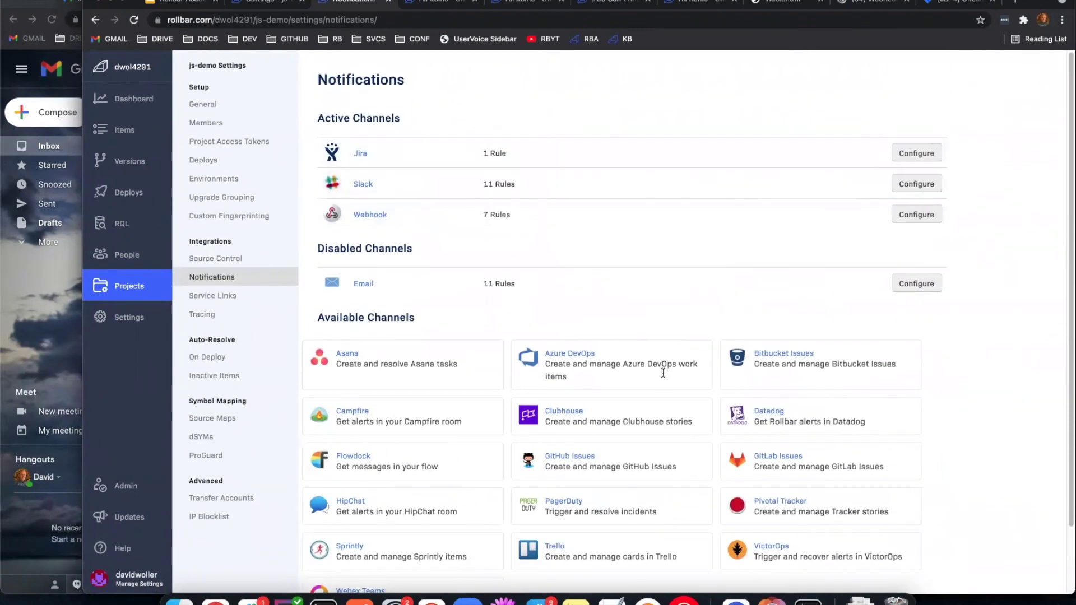
Step: Look over js-demo's notification channels and switch to the Google Slides deck to show the Other Integrations slide
scroll(516, 366, down, 2)
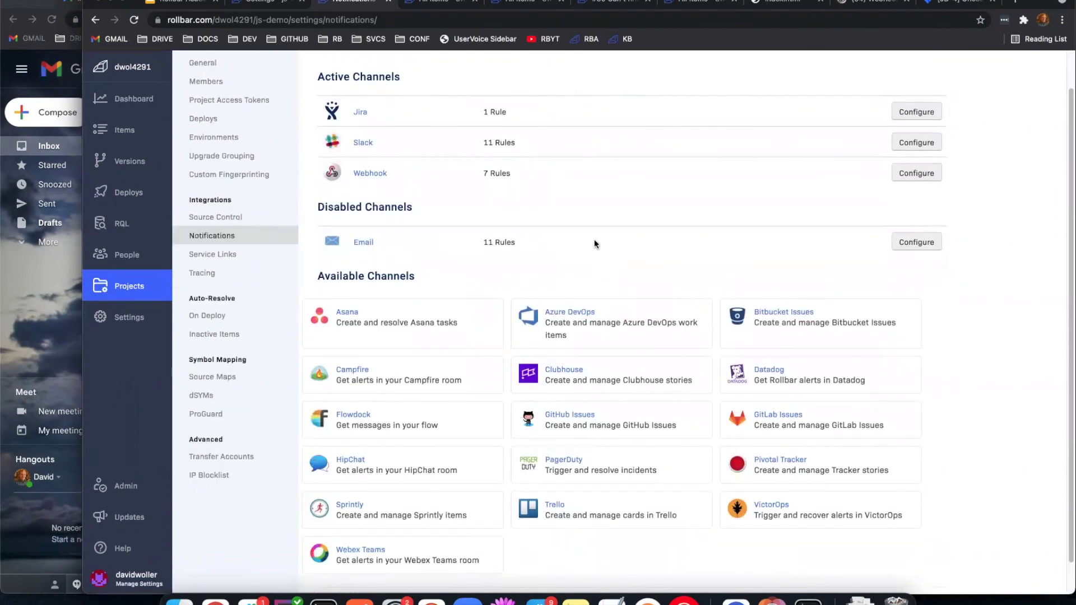
scroll(596, 240, up, 2)
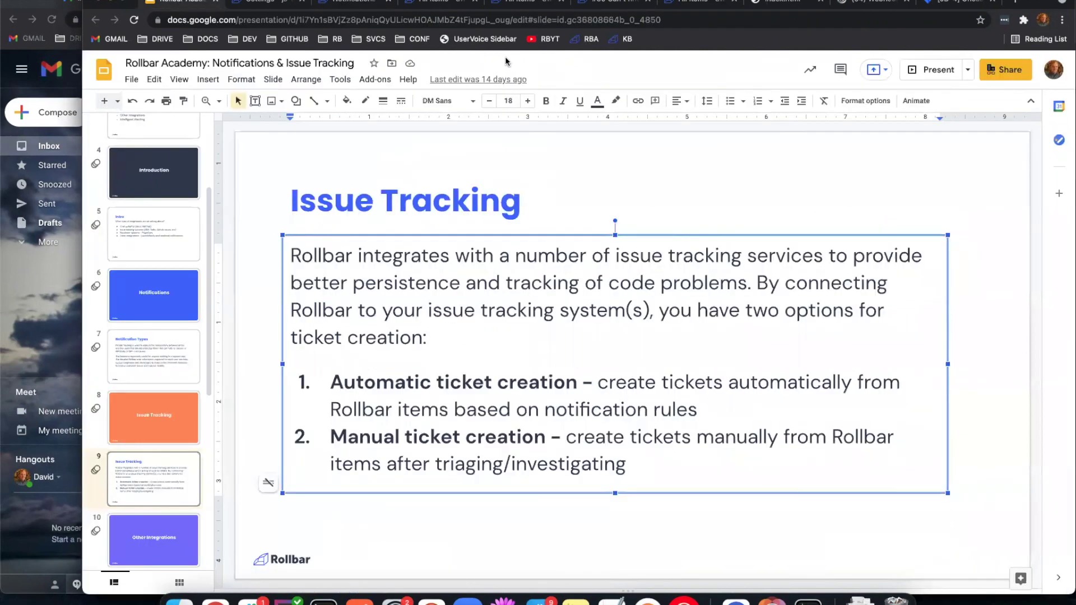
click(773, 230)
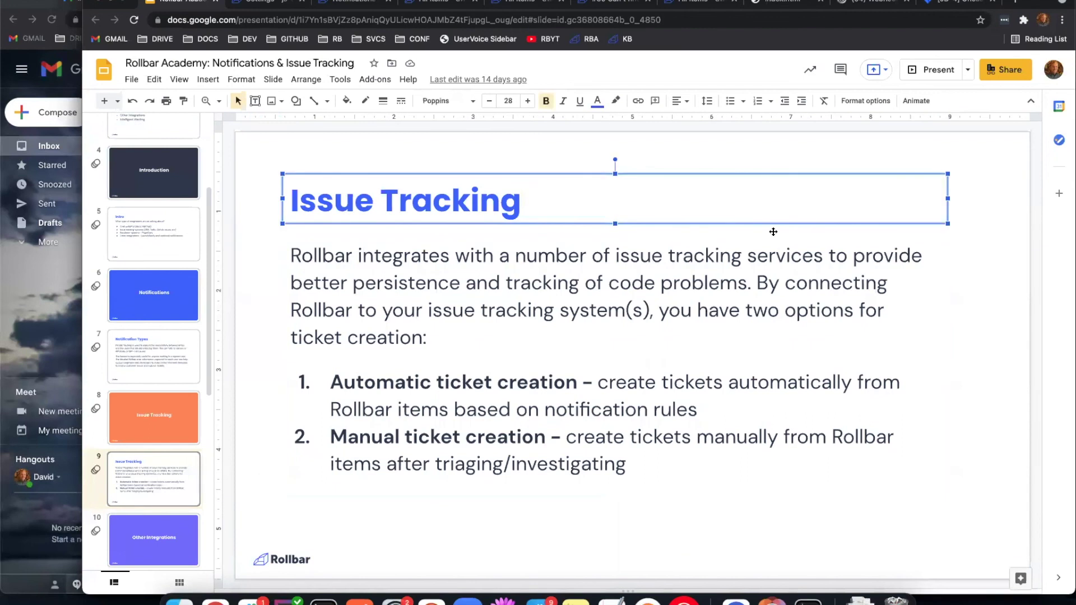
click(730, 327)
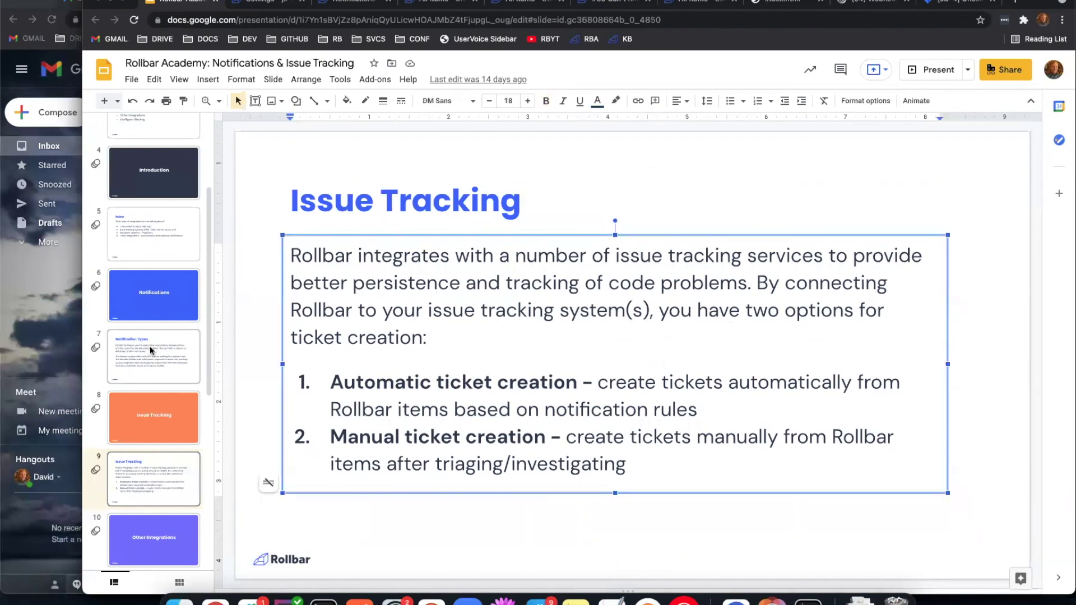
scroll(190, 494, down, 3)
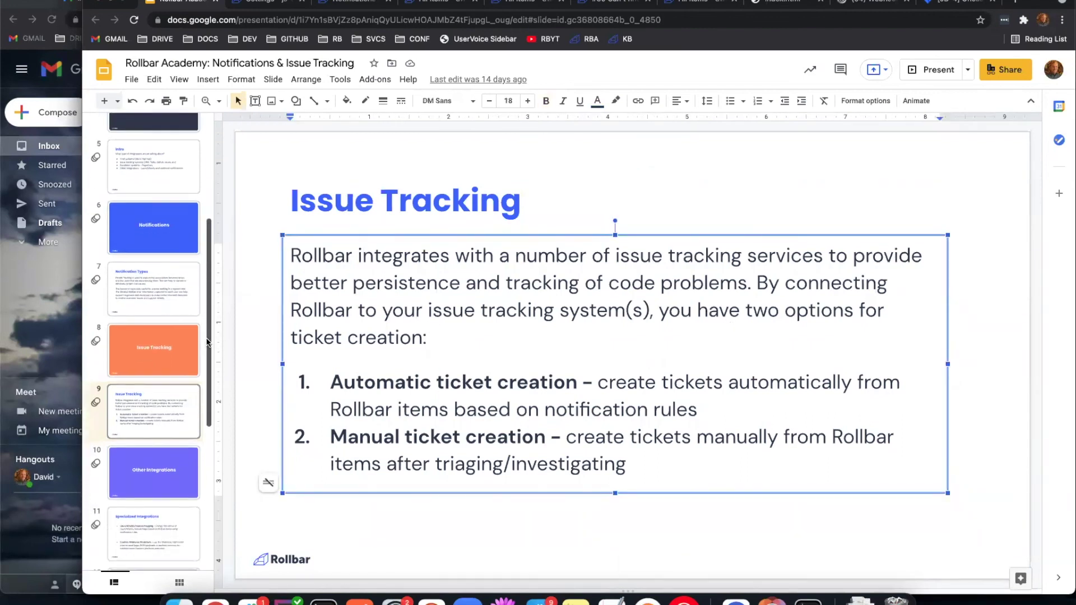
click(144, 399)
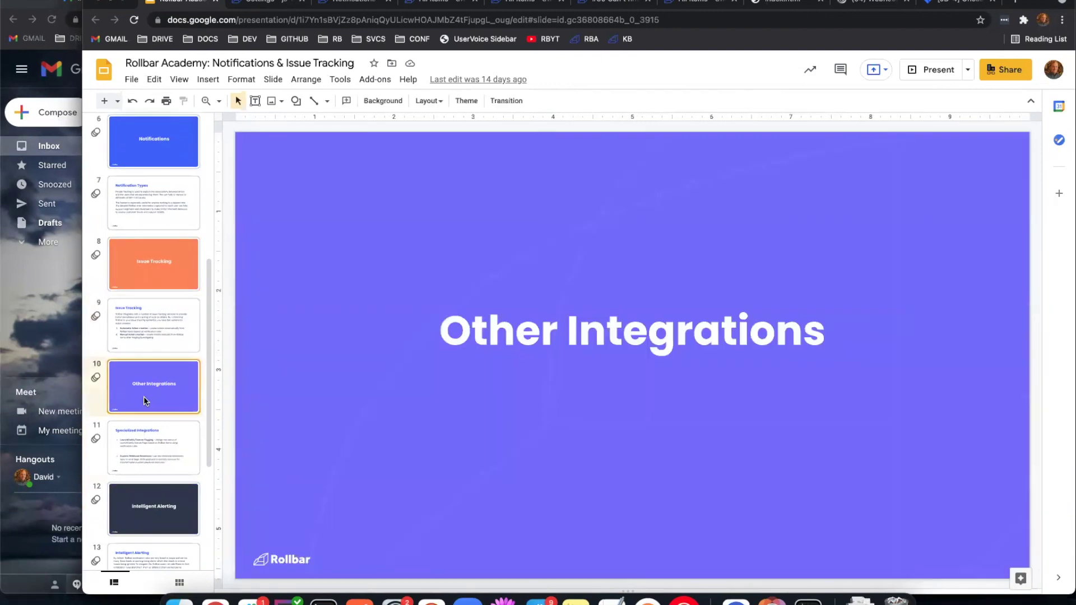
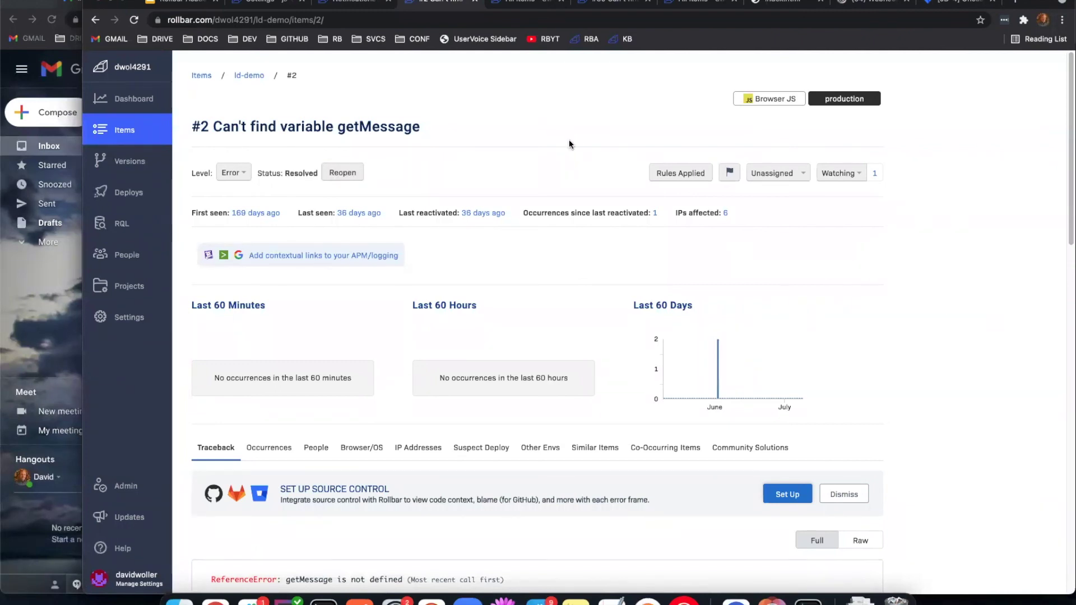
Step: Open app.launchdarkly.com in a new browser tab and sign in with the prefilled account
key(ctrl+t)
text(app.launchdarkly.com)
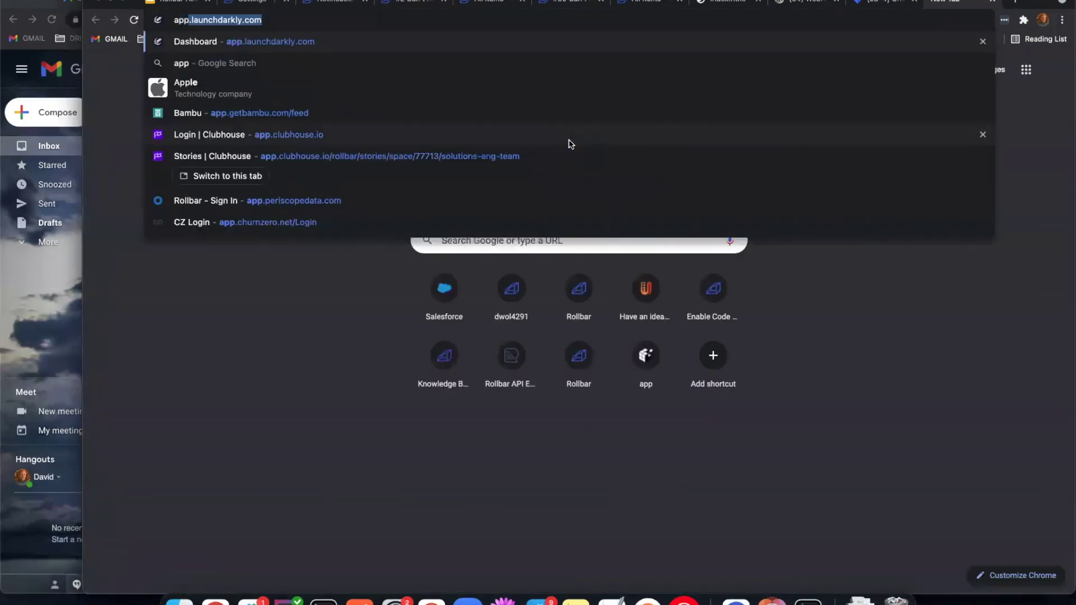
key(Return)
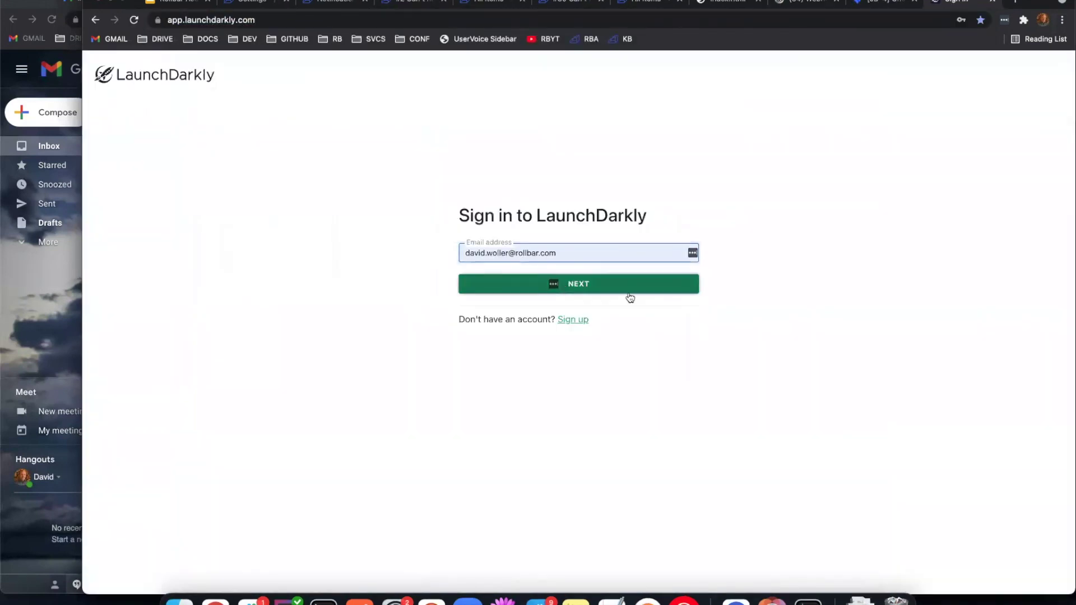
click(557, 283)
click(591, 331)
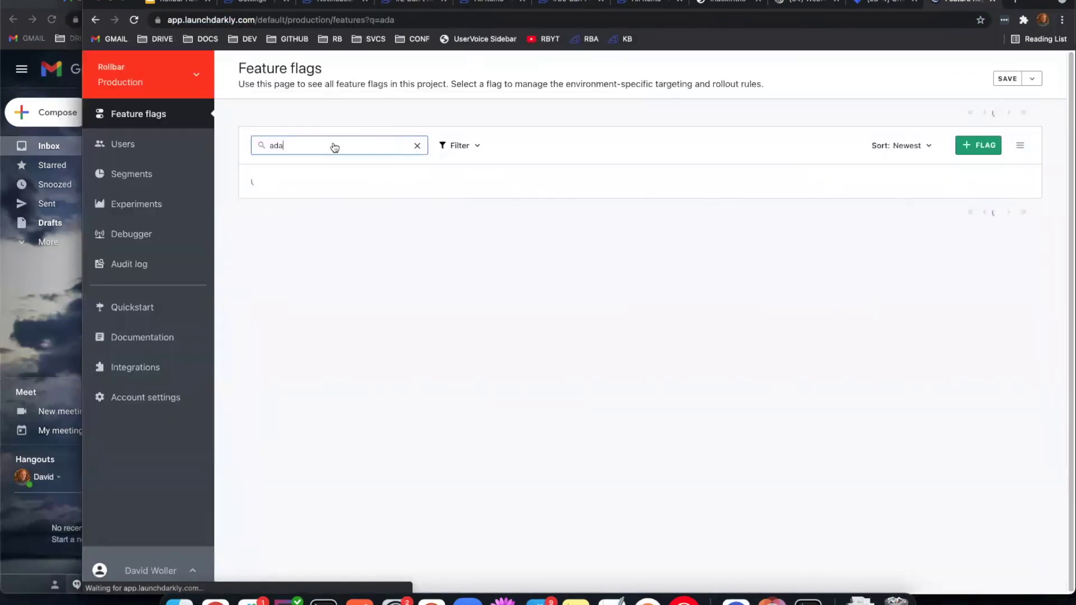
Step: Switch to the Production environment of the david-demo project and open its Say Hello Button feature flag
click(174, 113)
click(169, 87)
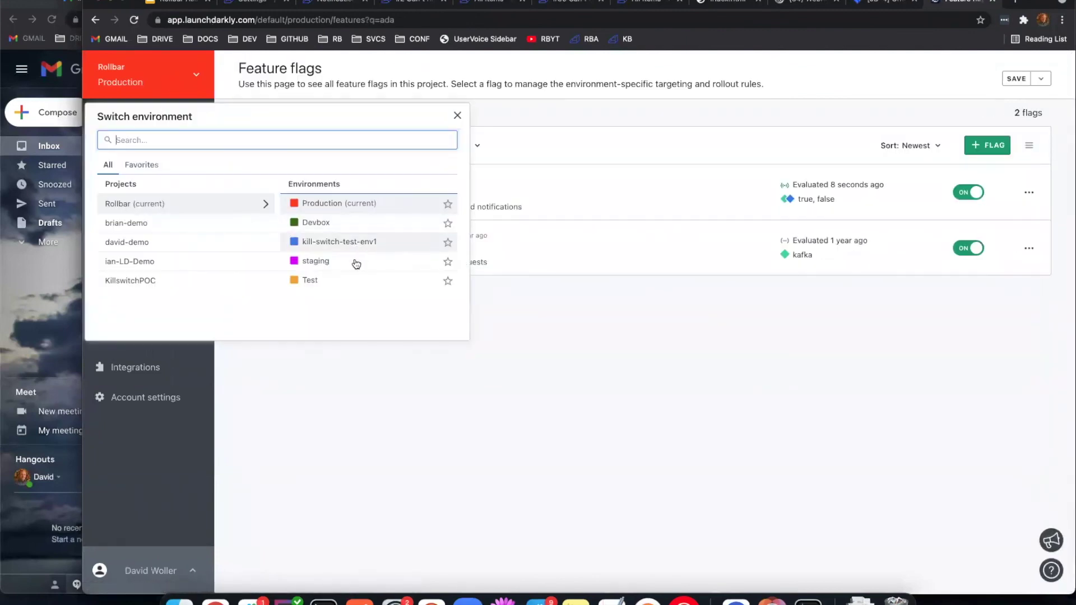
click(179, 242)
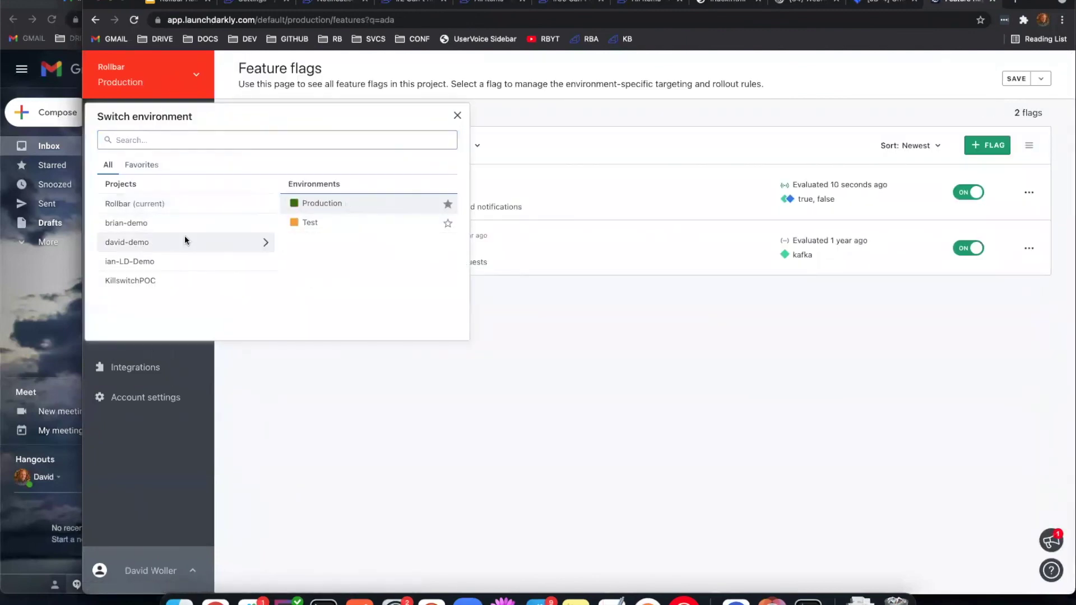
click(309, 205)
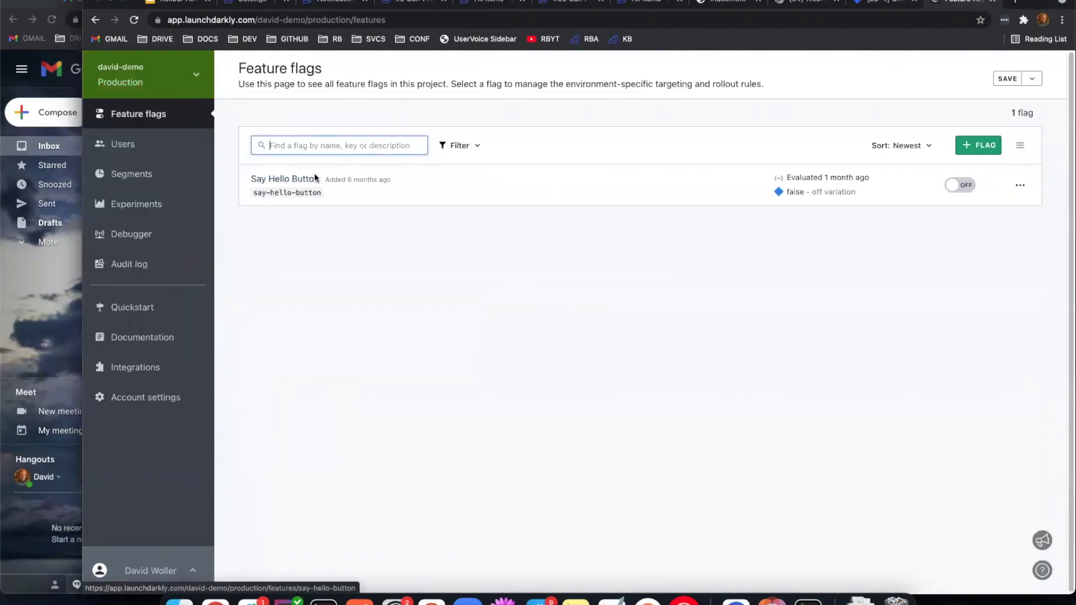
click(314, 178)
key(super+t)
text(file:///Users/david/Documents/dev-stuff/js-demo/index.html)
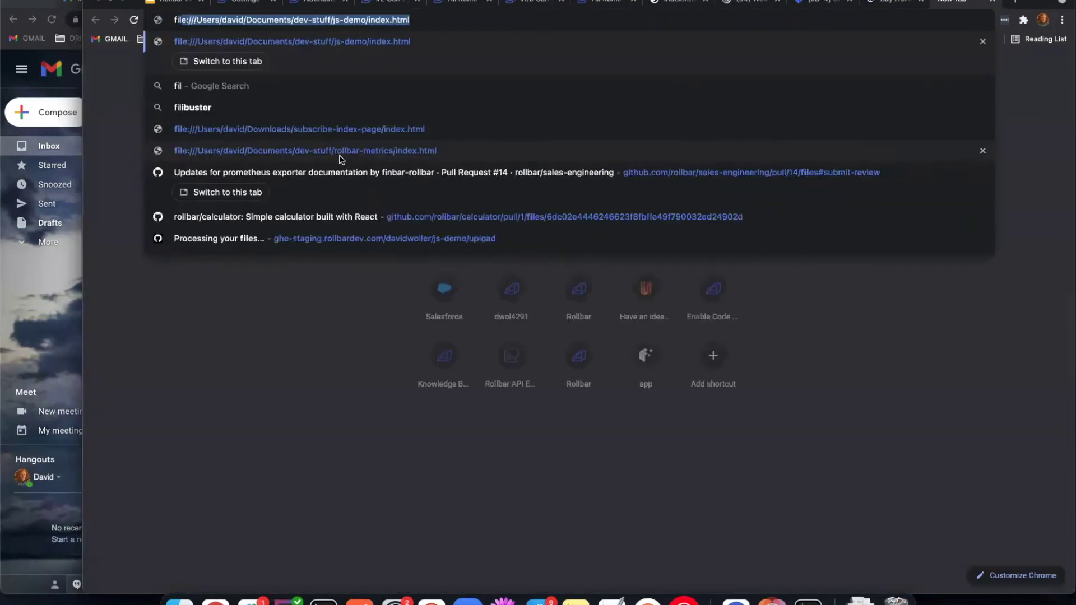
key(Right)
key(alt+shift+Left)
key(alt+shift+Left)
key(alt+shift+Left)
key(alt+shift+Left)
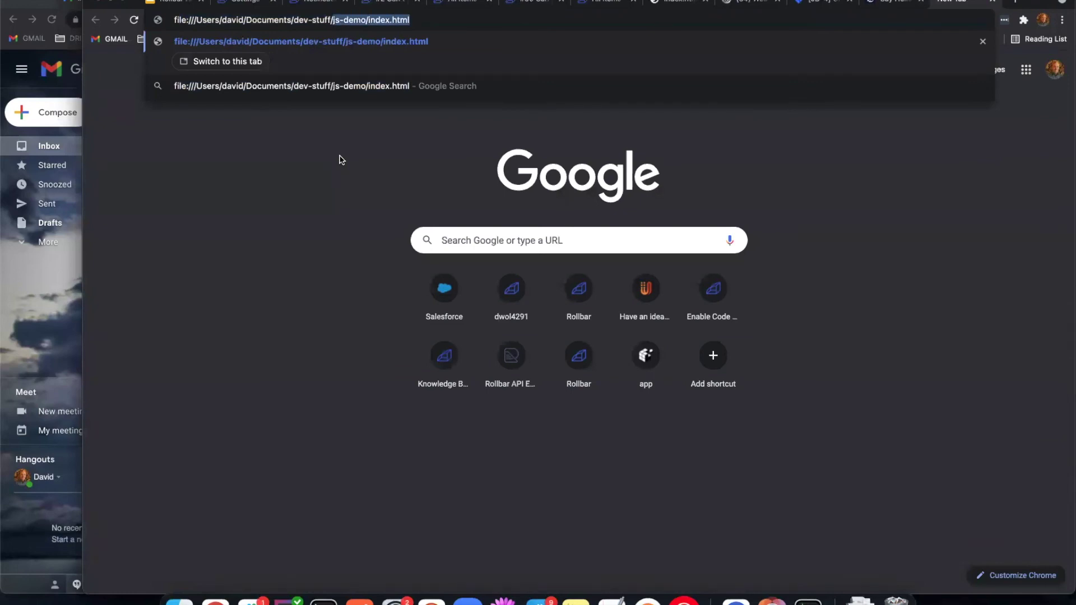
key(BackSpace)
key(super+a)
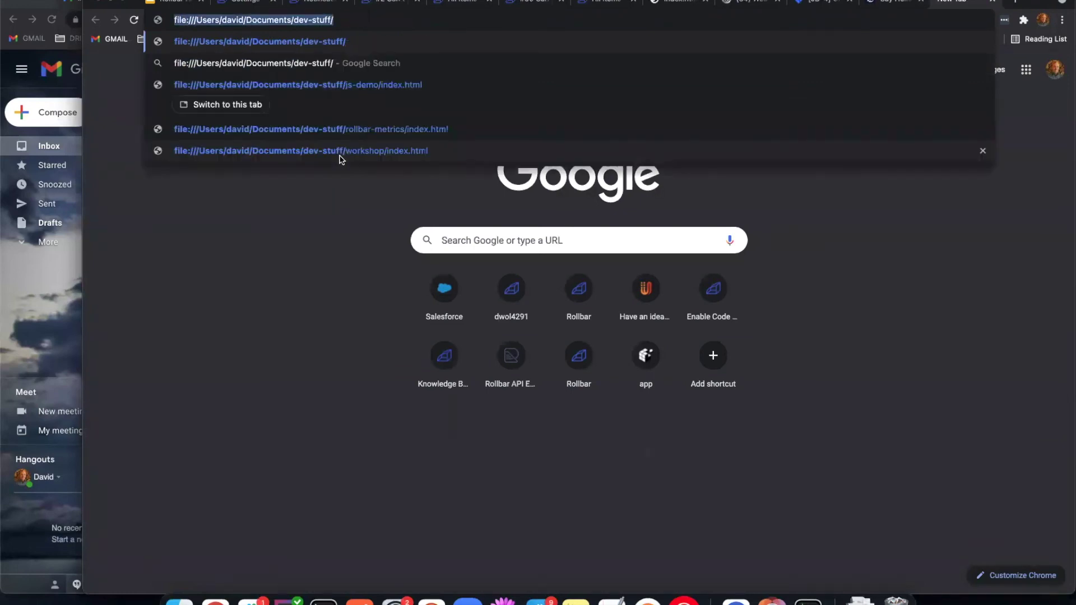
click(318, 293)
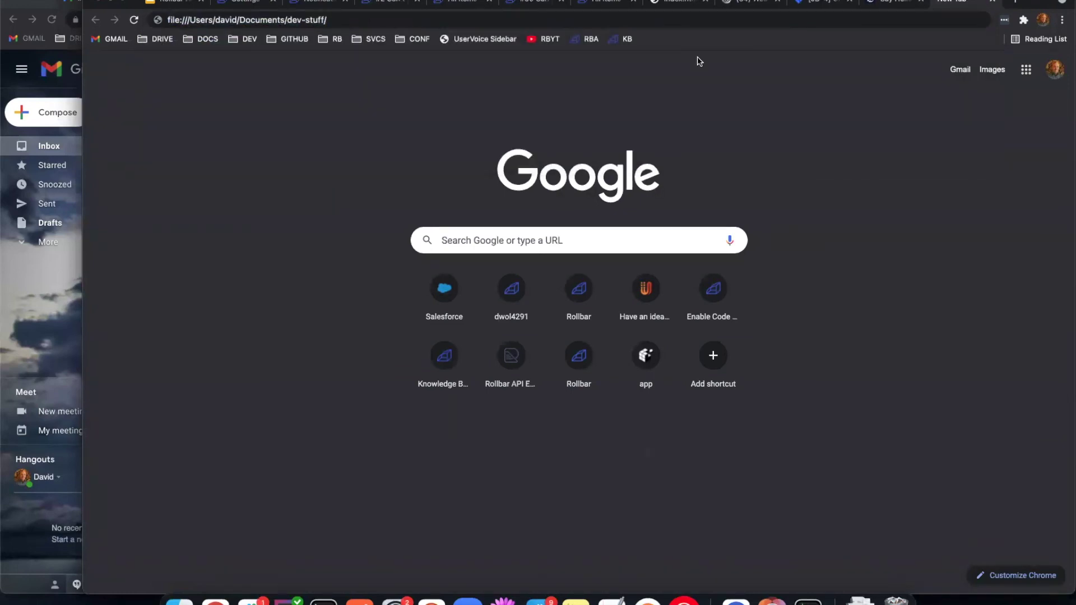
click(757, 22)
click(756, 22)
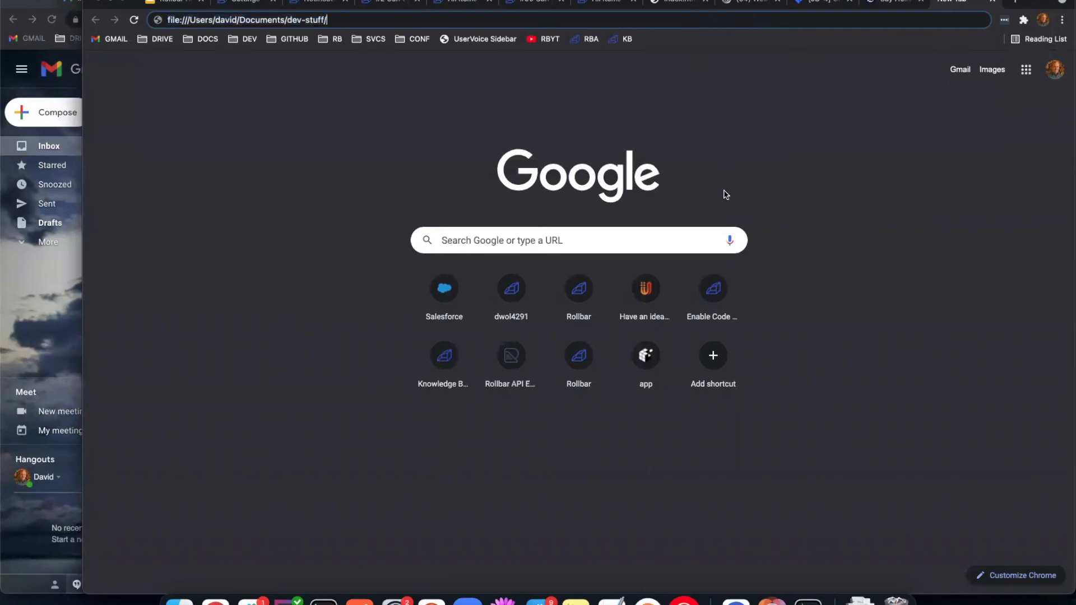
key(super+w)
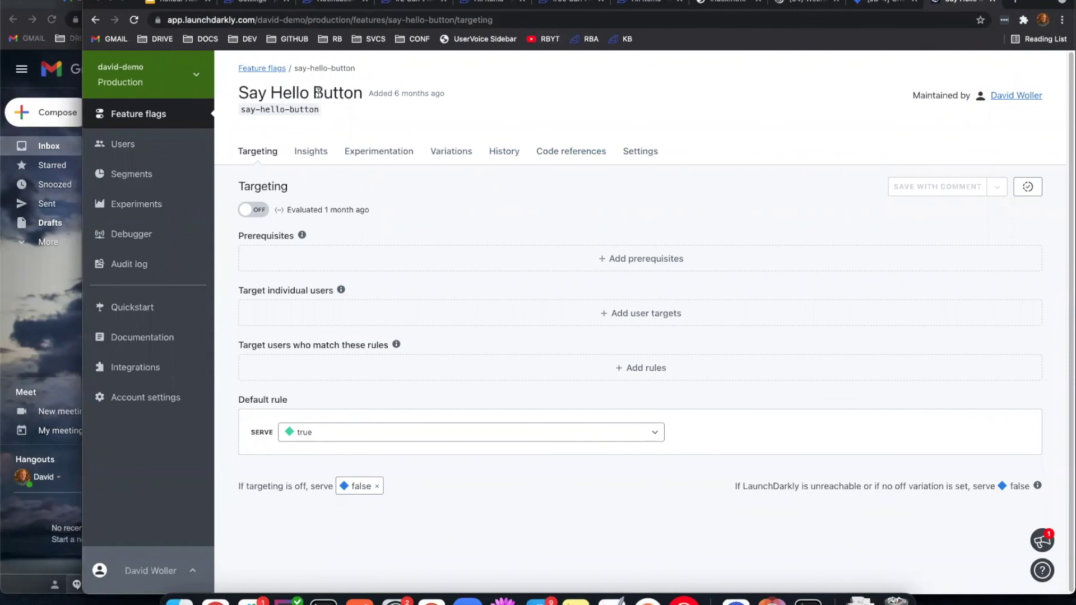
Step: Turn on targeting for the Say Hello Button flag and save it with the comment "webinar", confirming the production environment
click(255, 210)
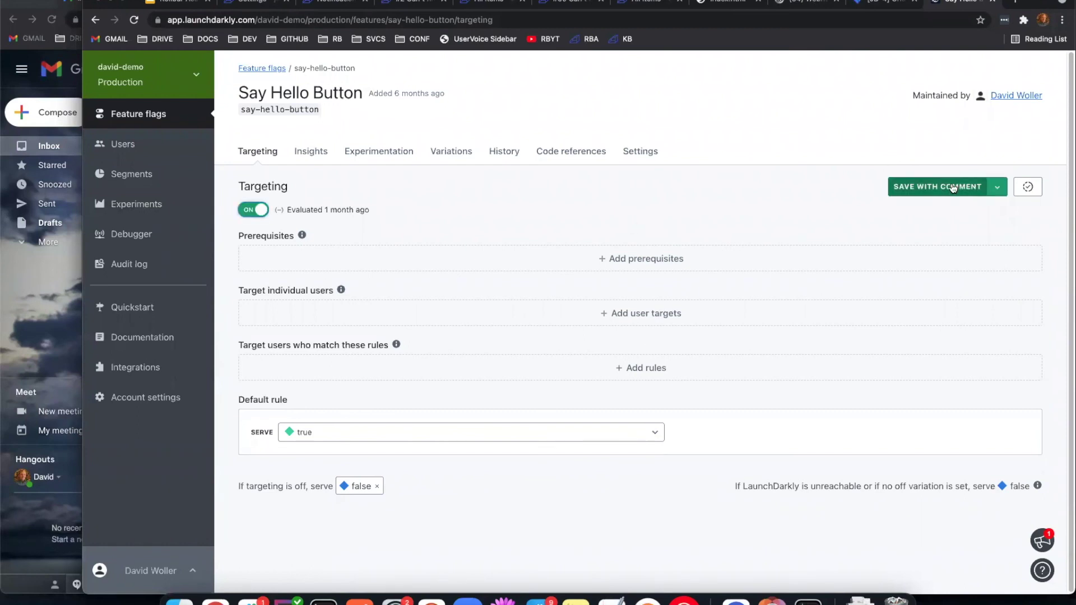
click(952, 187)
click(551, 371)
text(web)
key(Tab)
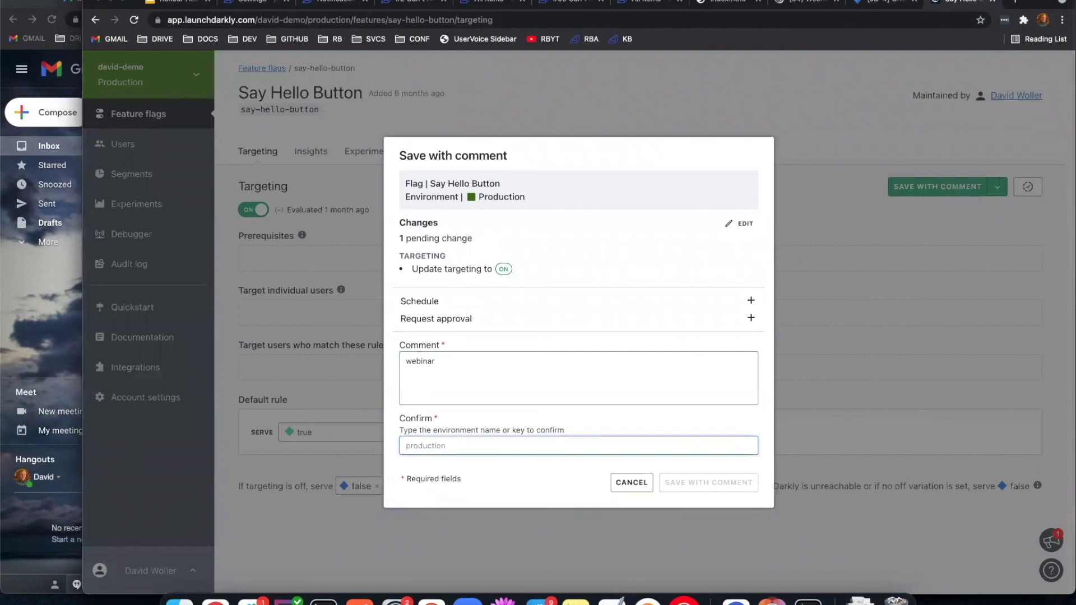
text(production)
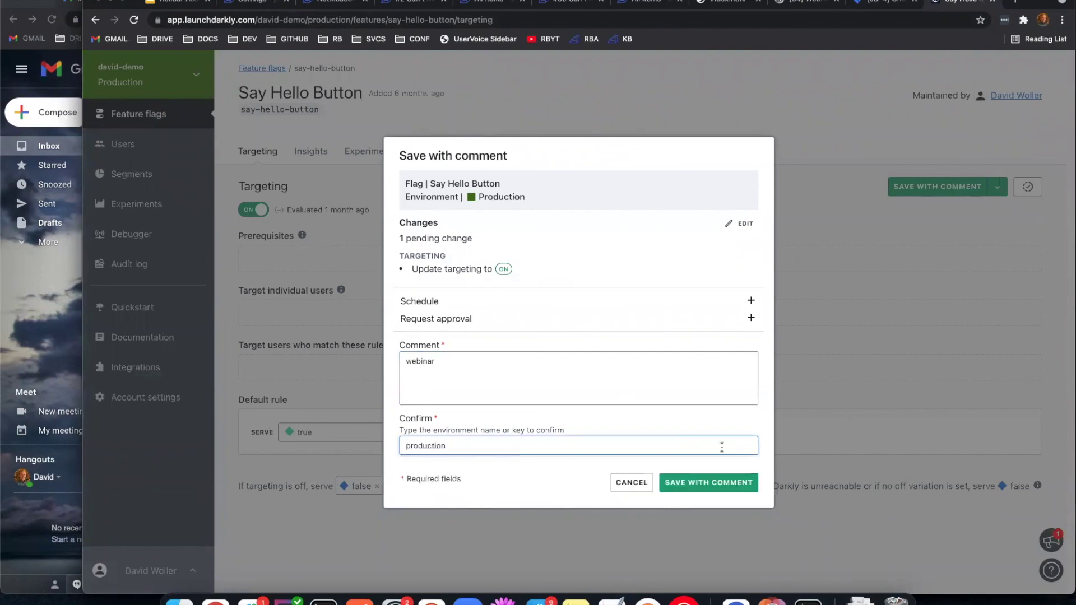
click(729, 484)
Step: Switch to Webhook.site and examine the event name, item data and linked Jira issue in request #b2886's raw content
click(803, 2)
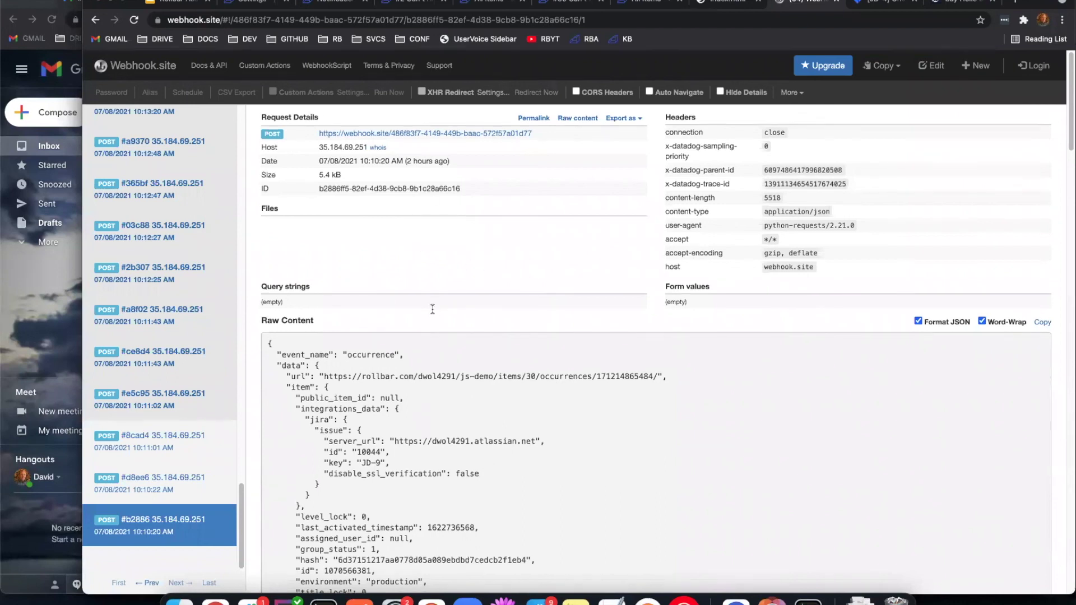
scroll(546, 364, down, 5)
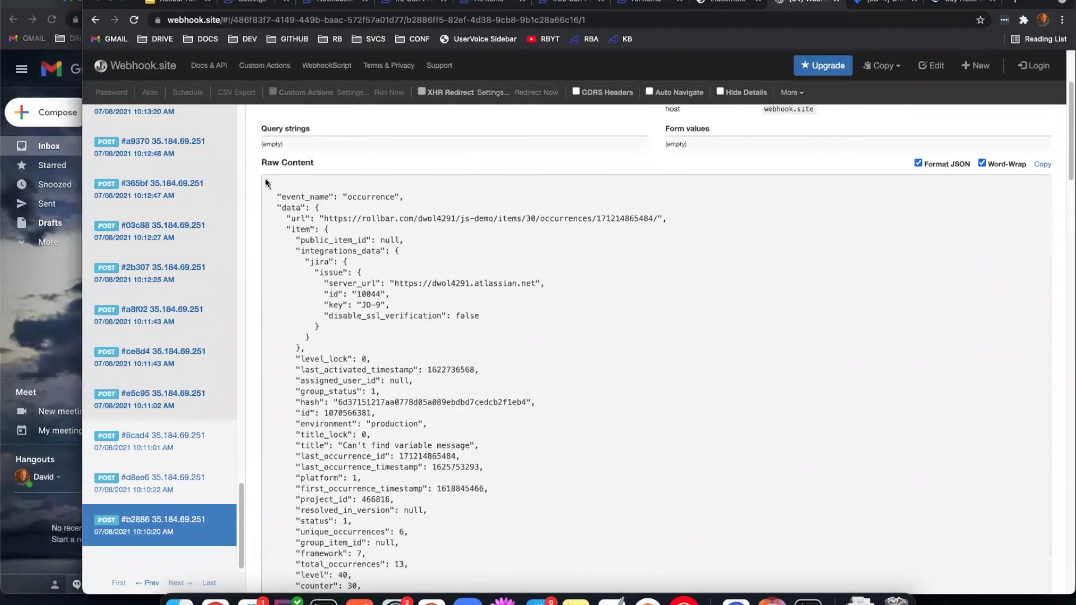
drag(266, 183, 361, 275)
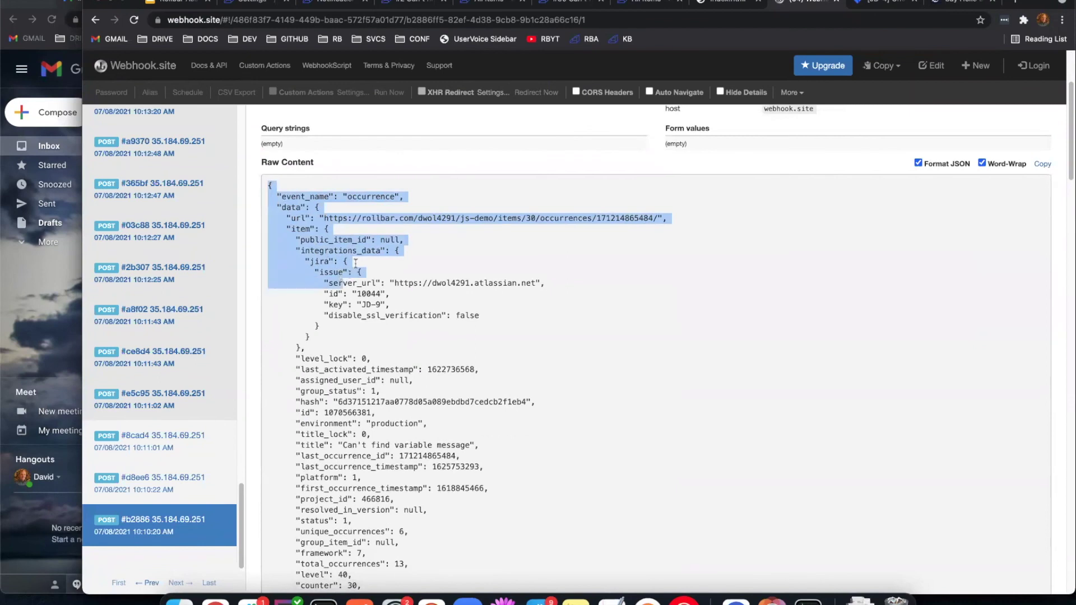
click(283, 227)
drag(275, 205, 357, 319)
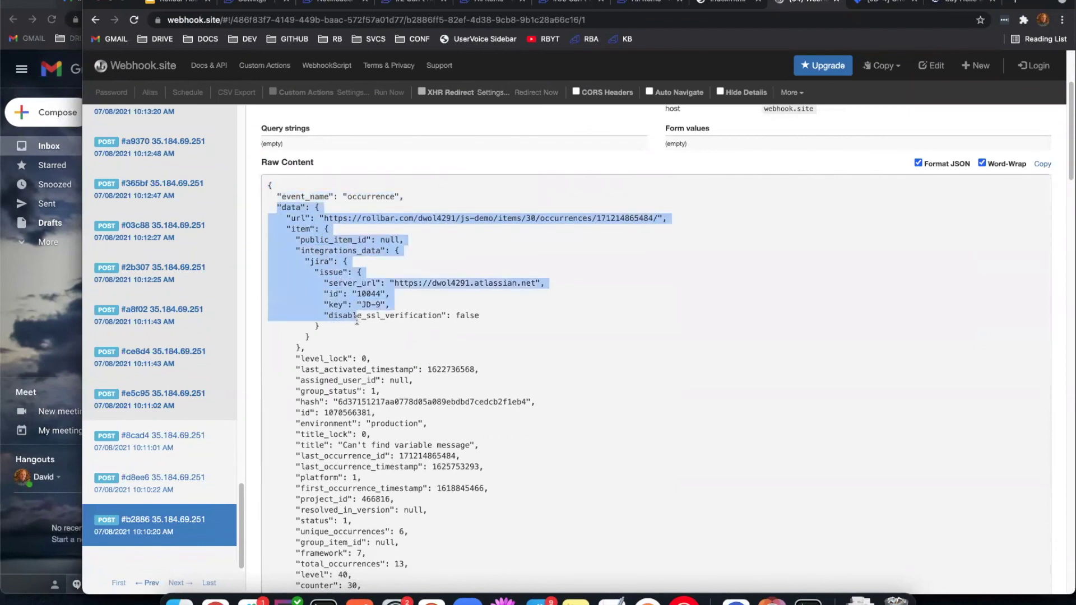
click(358, 318)
scroll(370, 312, down, 4)
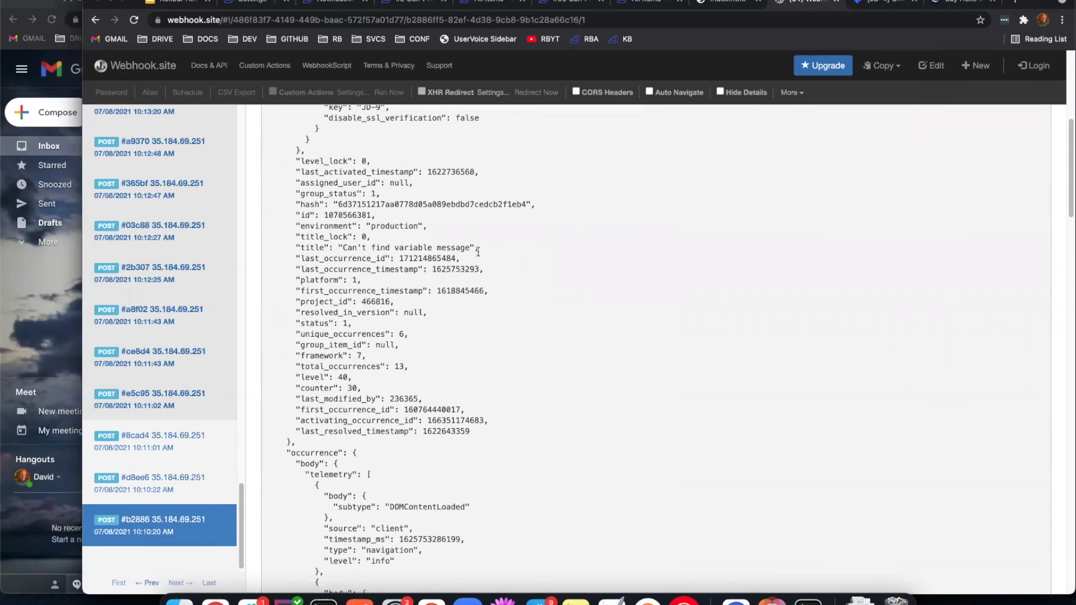
Step: Examine the occurrence's telemetry entries, highlighting the last error entry, and the trace frames in the webhook payload
scroll(477, 251, down, 12)
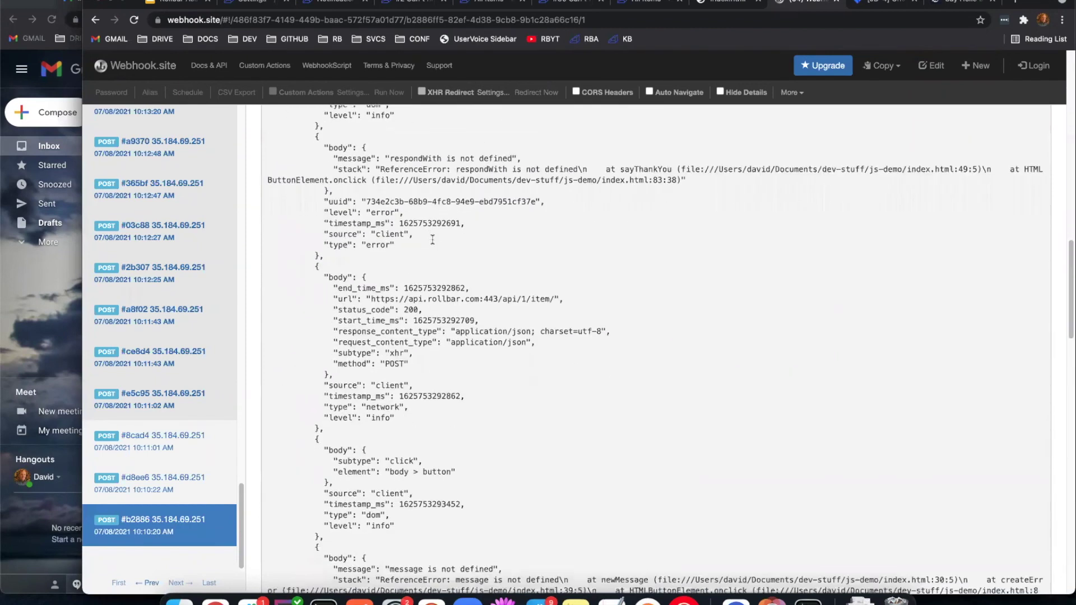
scroll(432, 239, down, 5)
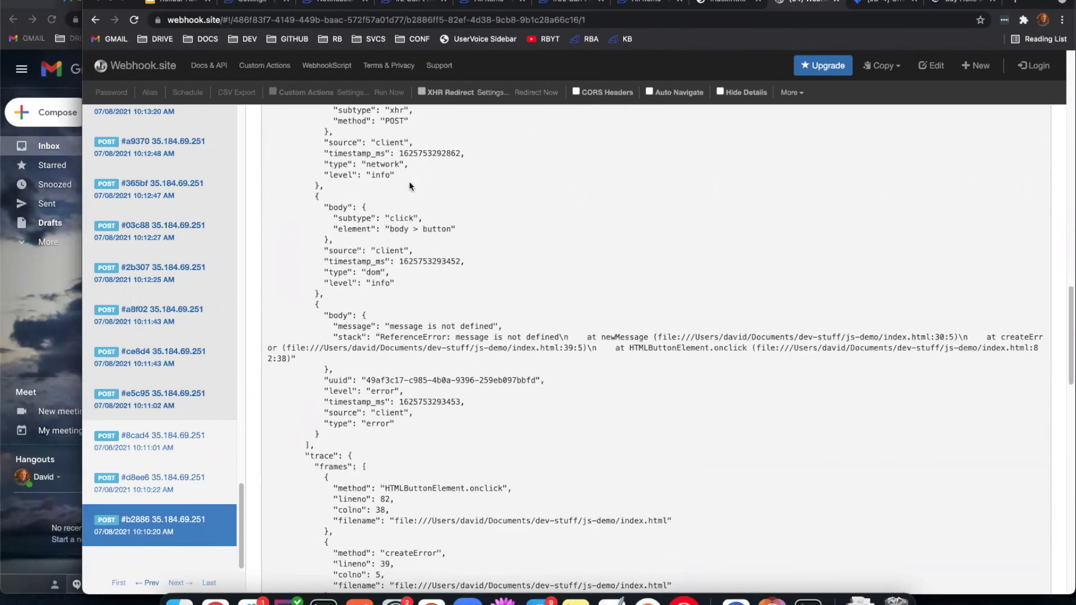
scroll(415, 207, down, 5)
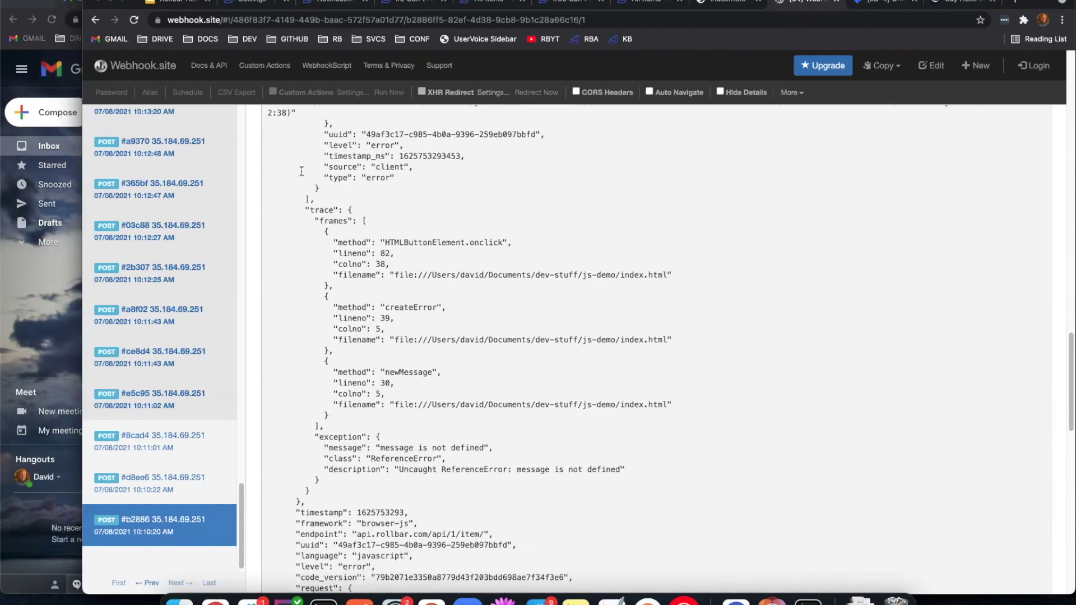
scroll(301, 171, up, 2)
drag(313, 144, 321, 252)
click(359, 144)
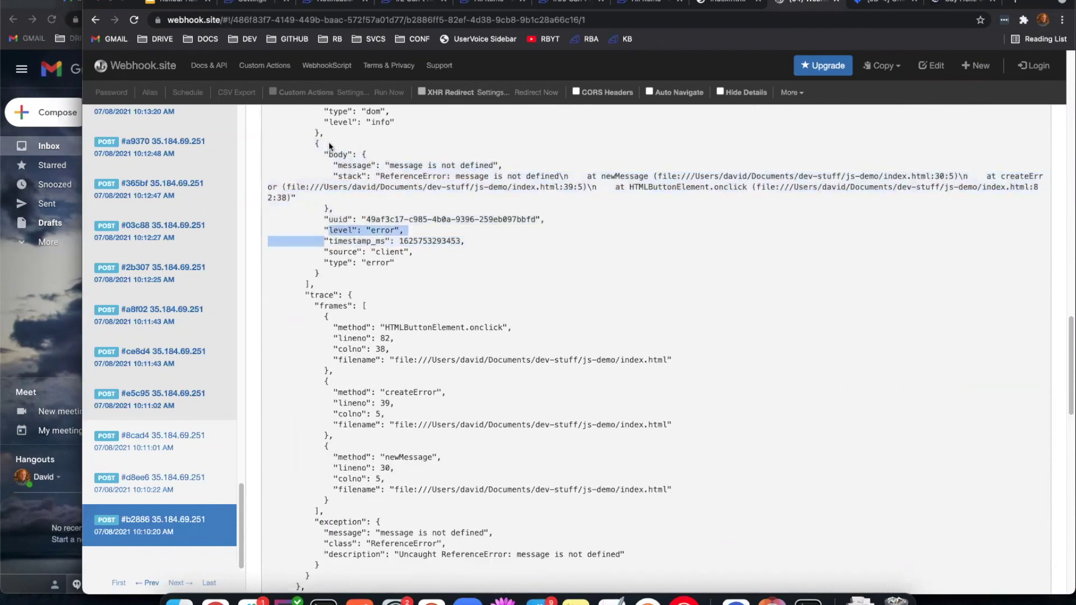
drag(328, 149, 370, 225)
click(379, 203)
scroll(395, 203, down, 1)
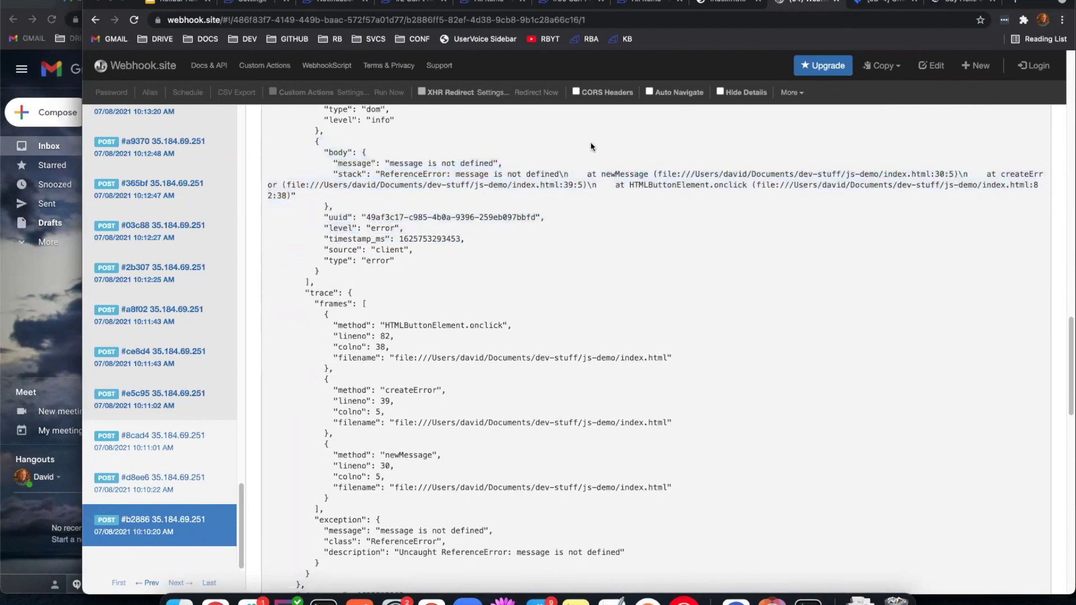
Step: Review the exception, request, client and notifier data in the payload and return to the item data near its beginning
scroll(381, 224, down, 10)
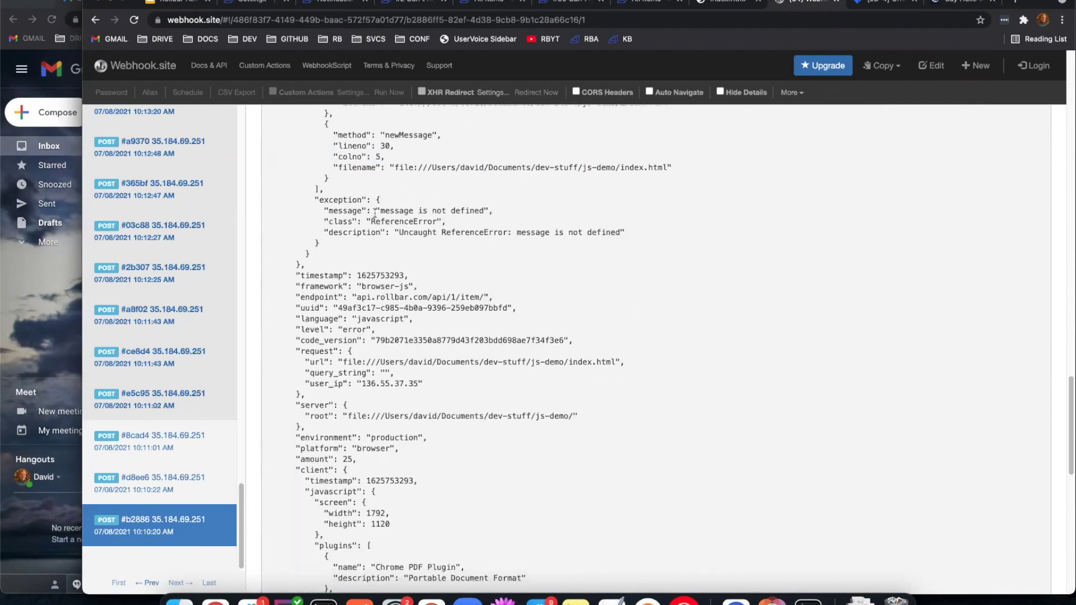
scroll(396, 235, down, 2)
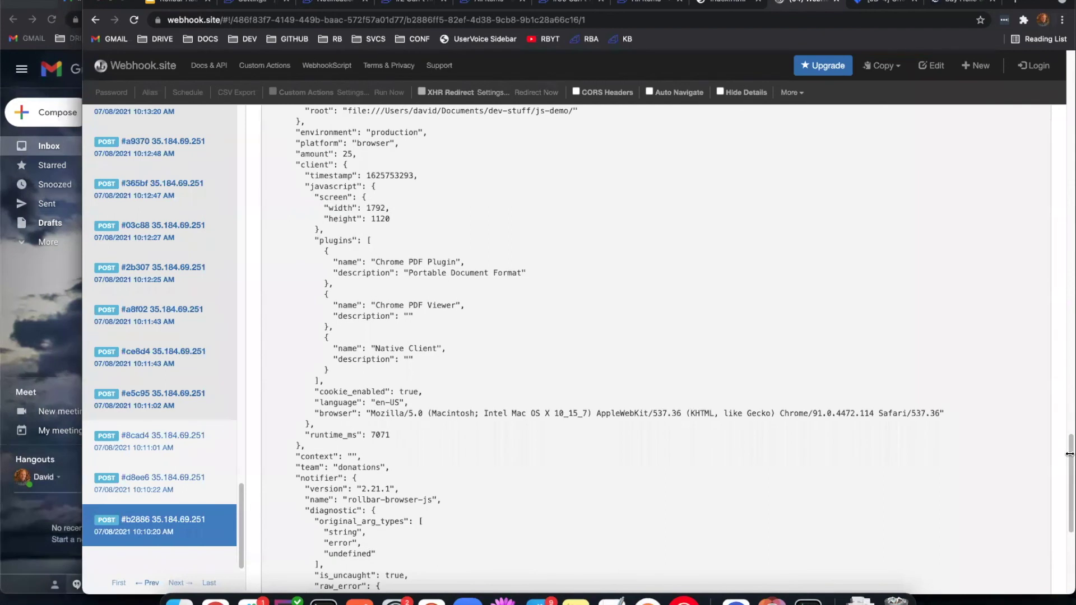
drag(1069, 463, 1035, 80)
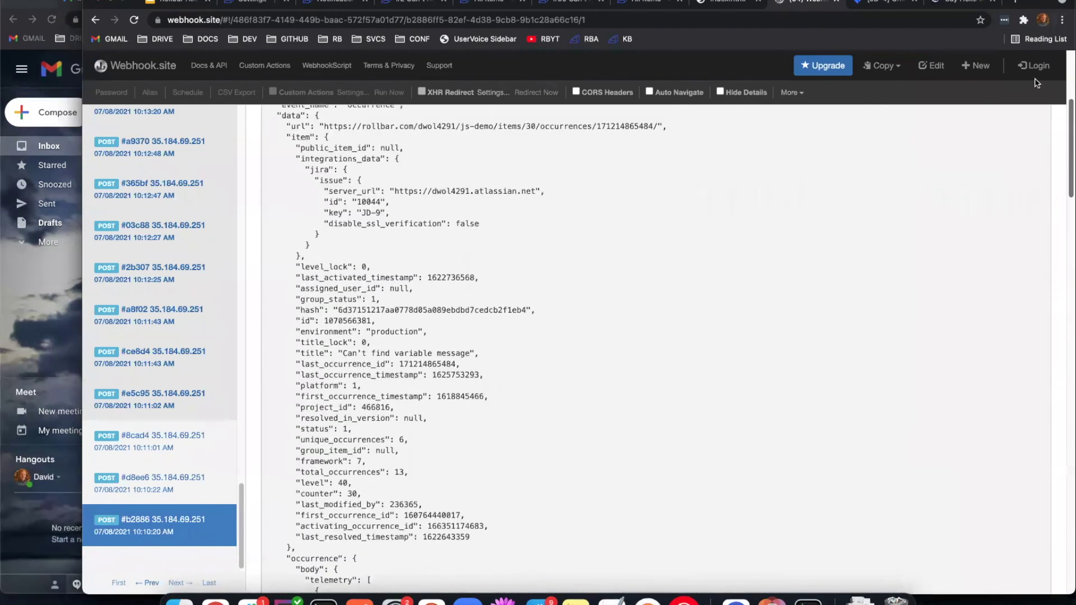
Step: Examine the start of request #b2886's raw content, highlighting the event name, URL and Jira data, followed by the item fields
scroll(600, 336, up, 1)
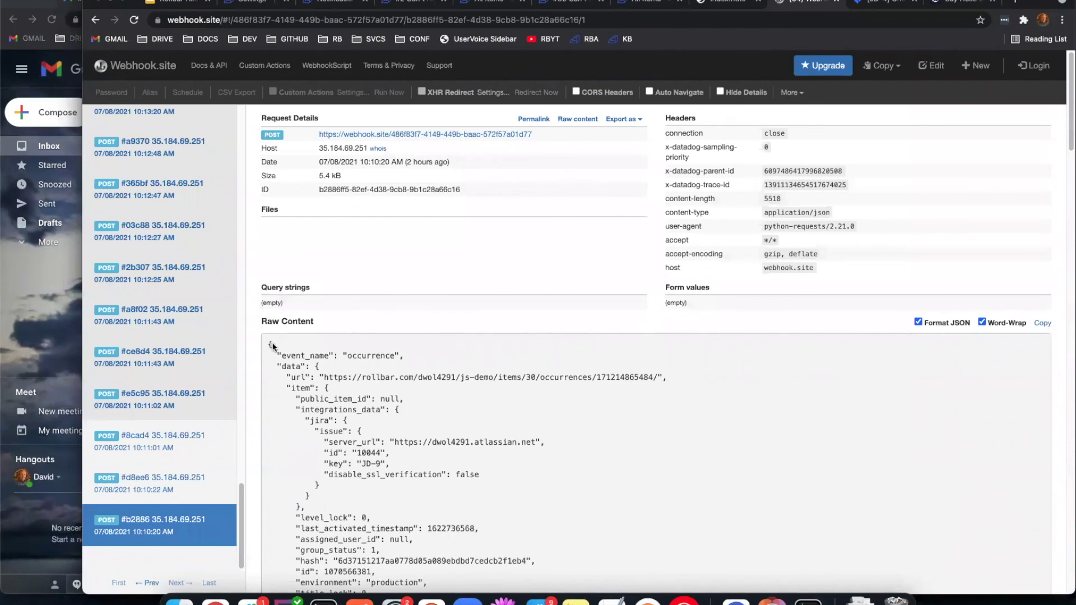
drag(271, 357, 347, 491)
click(346, 491)
scroll(300, 300, down, 4)
drag(295, 299, 385, 518)
click(375, 466)
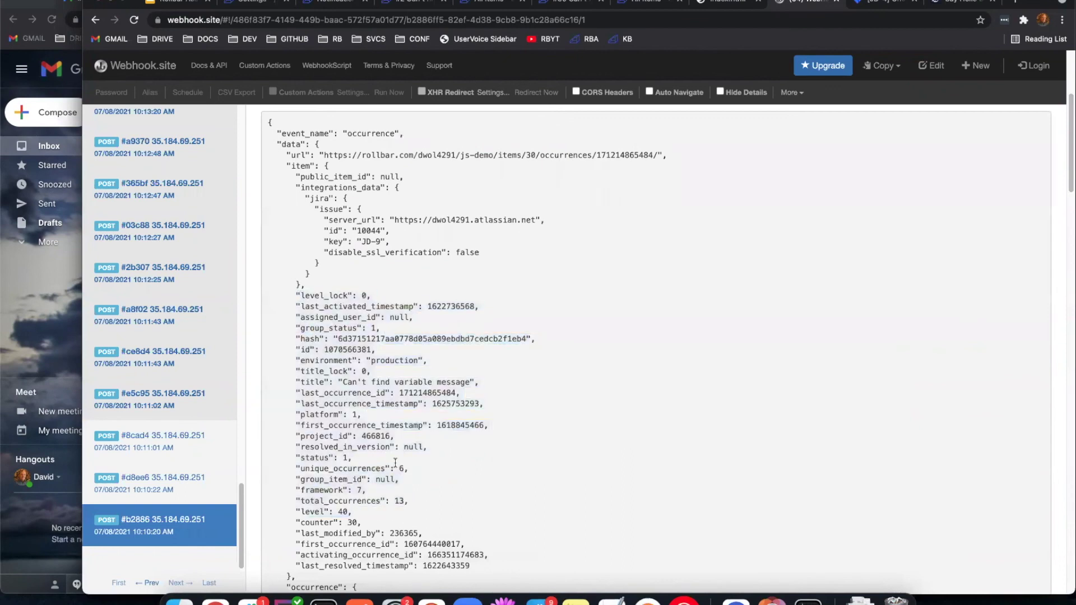
scroll(397, 461, up, 1)
scroll(533, 364, up, 4)
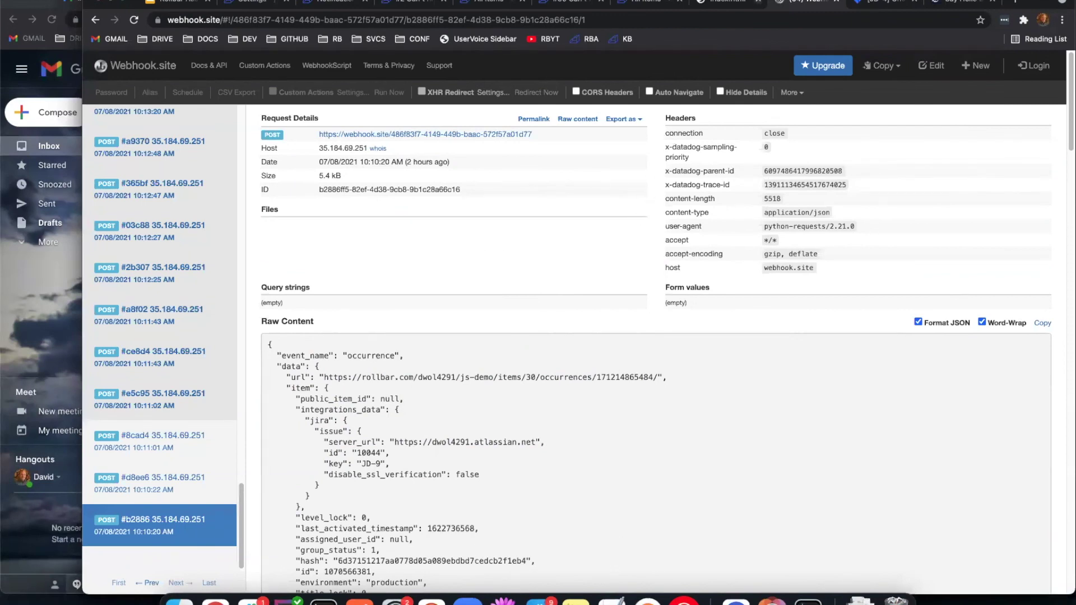
Step: Compare the POST URL in Rollbar's Webhook notification settings with the Webhook.site address, highlighting both
click(333, 1)
click(362, 216)
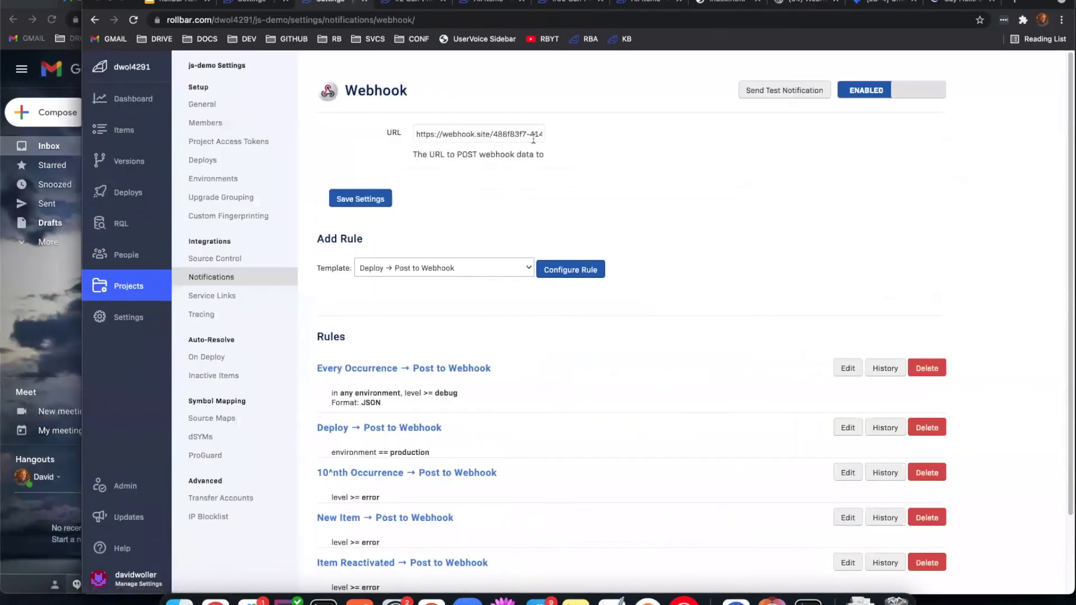
click(427, 130)
drag(428, 134, 549, 137)
click(560, 138)
click(781, 1)
drag(220, 20, 164, 19)
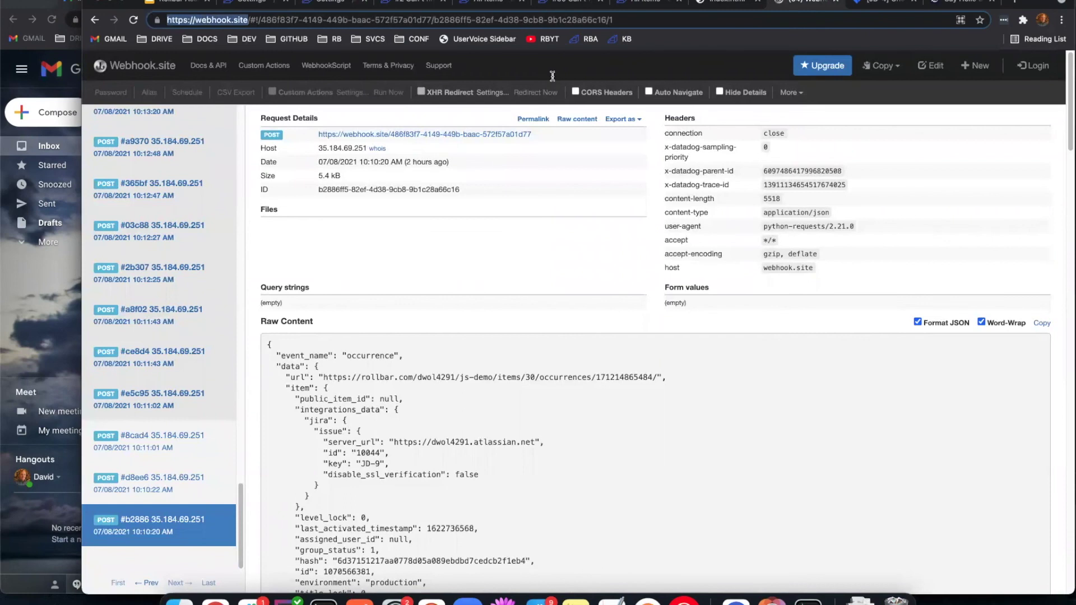
click(517, 225)
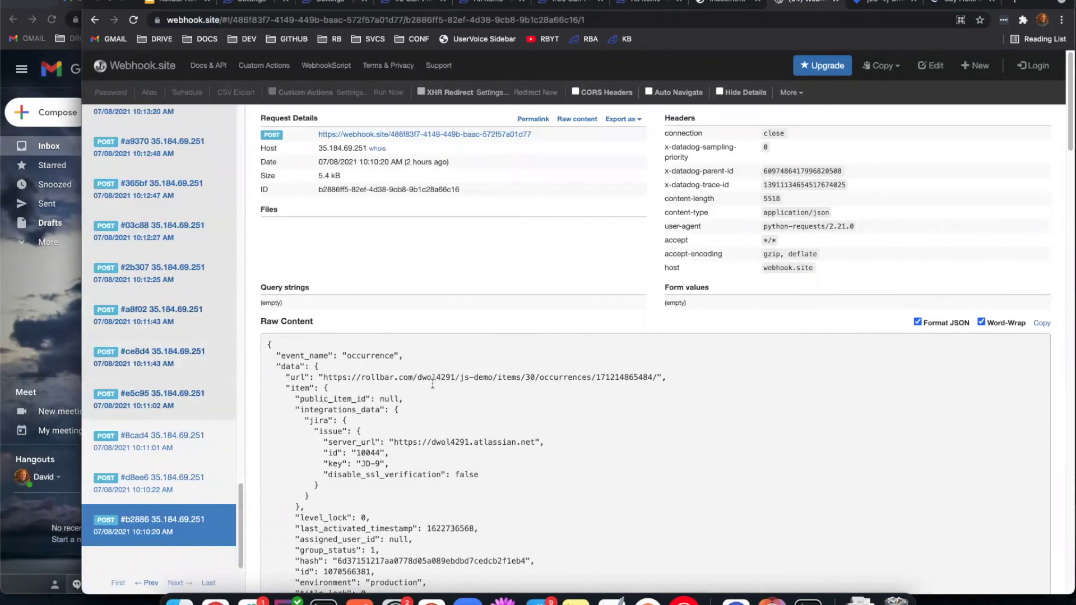
Step: Copy the occurrence URL from the payload's data section and open it in a new browser tab
scroll(419, 403, down, 2)
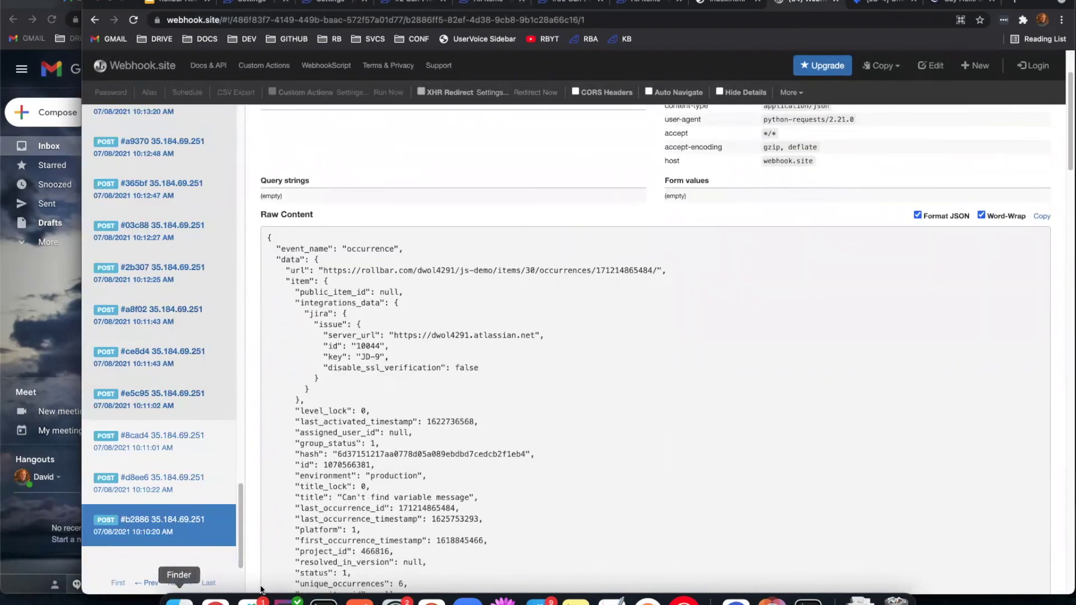
mouse_move(164, 526)
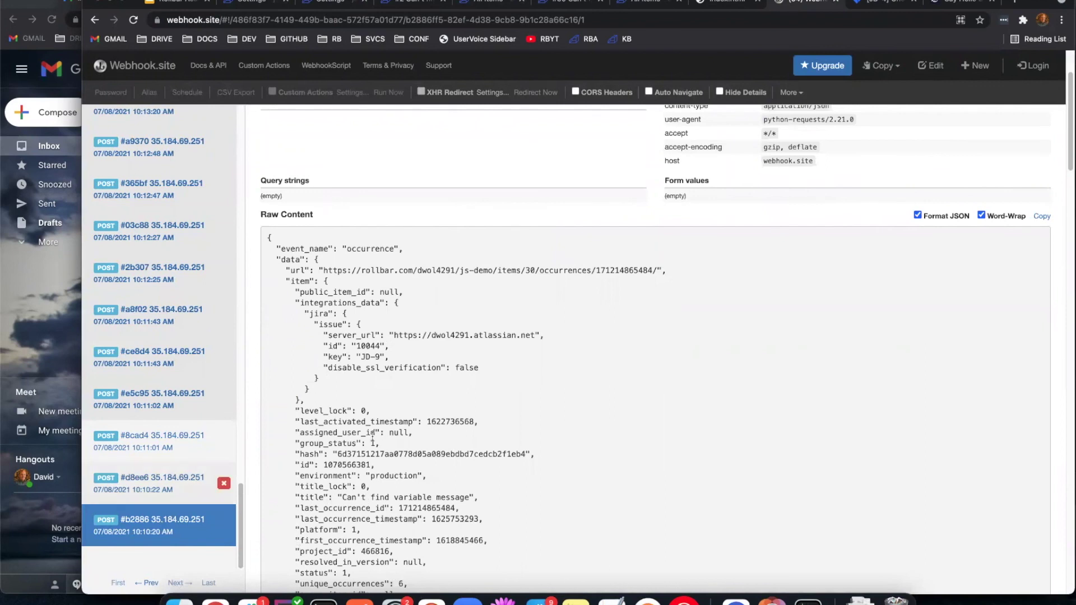
scroll(519, 283, up, 1)
drag(327, 286, 371, 286)
click(325, 287)
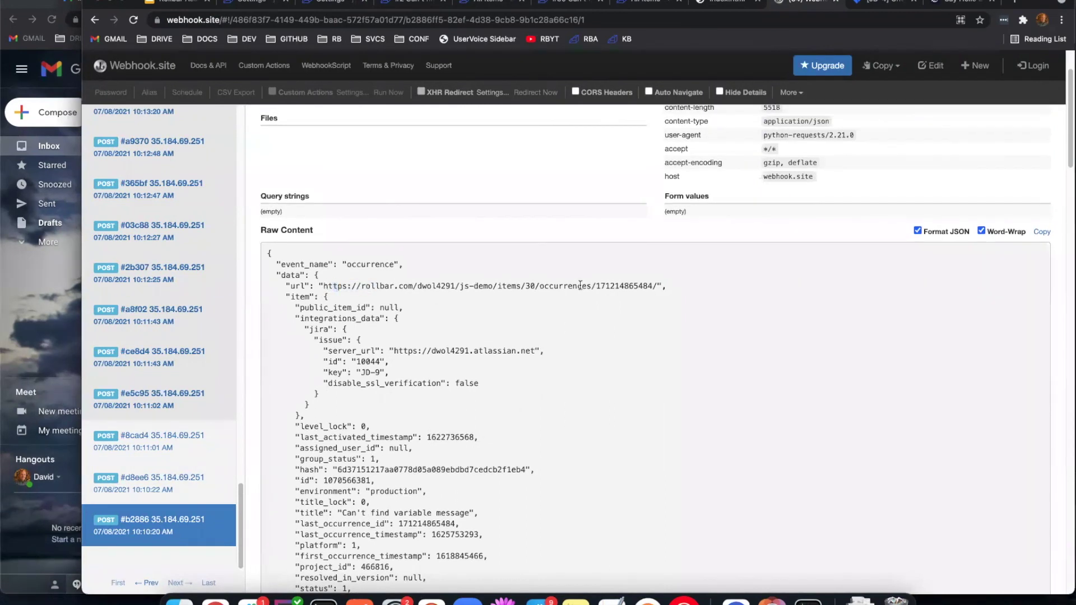
drag(323, 286, 656, 286)
key(super+c)
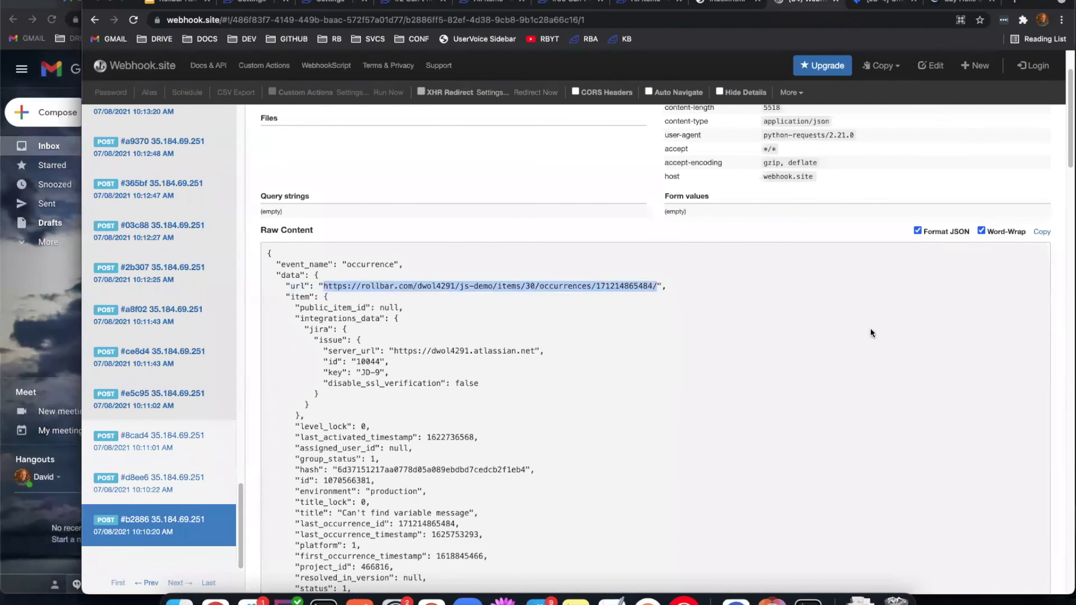
key(super+t)
key(super+v)
key(Return)
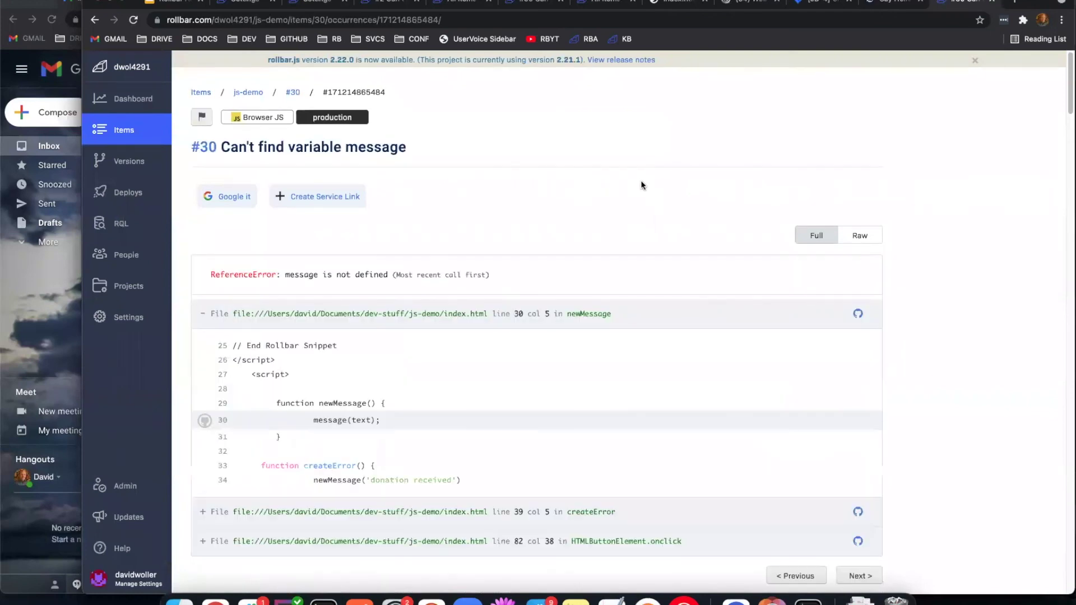
Step: Examine the occurrence page for item #30, from its traceback and telemetry through the parameters to the Raw JSON
scroll(645, 176, down, 15)
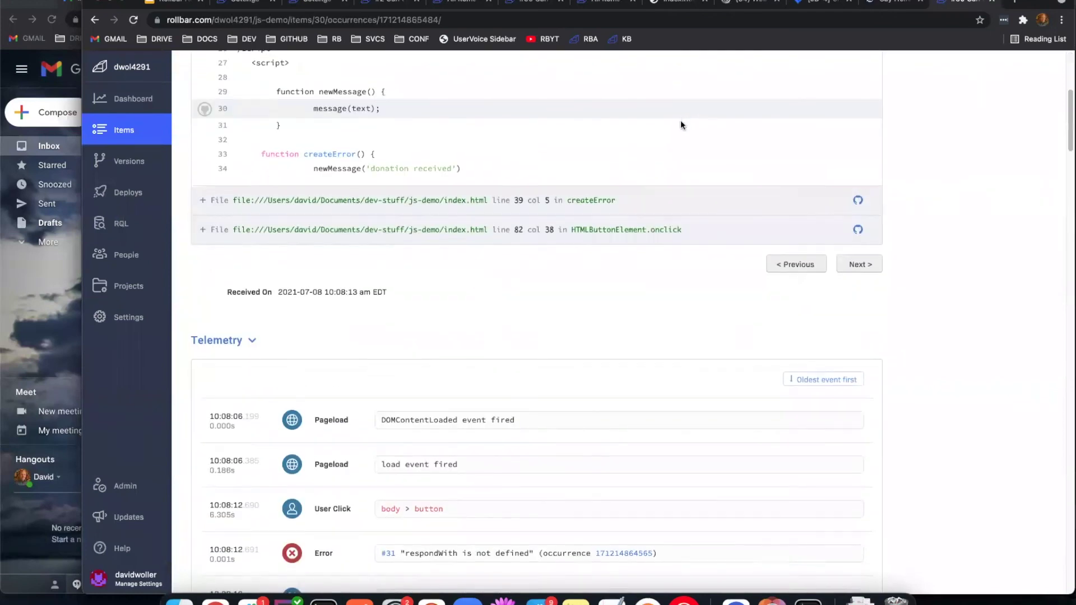
scroll(656, 133, down, 6)
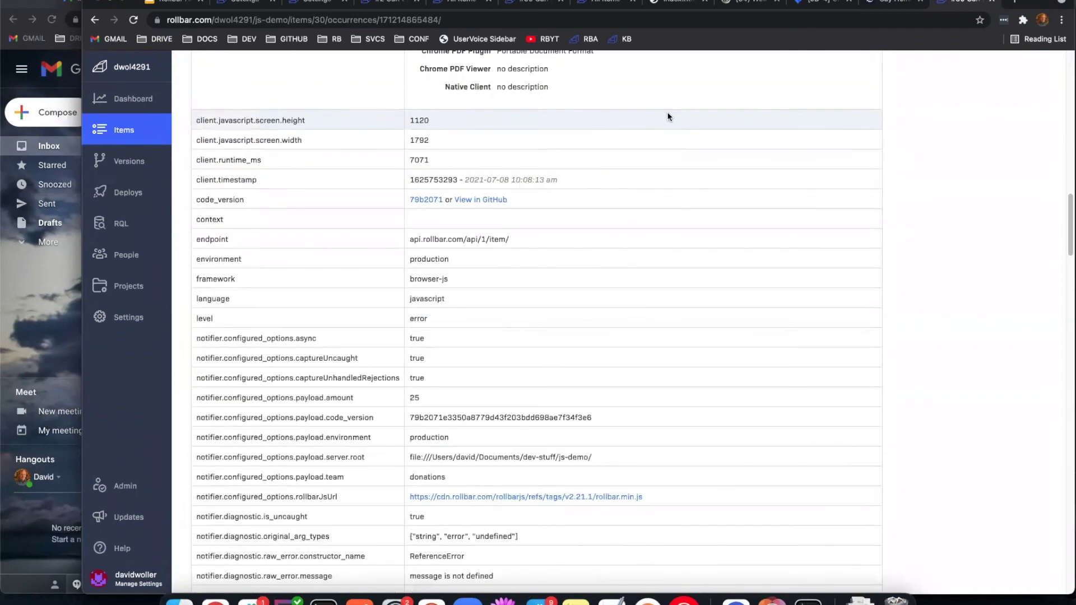
scroll(728, 192, down, 15)
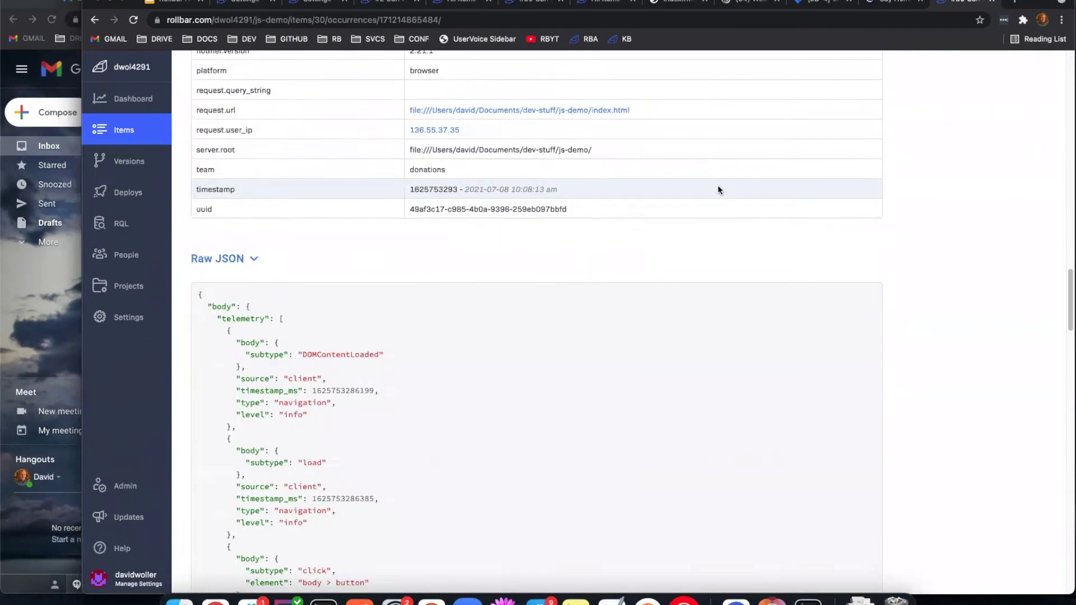
scroll(710, 189, up, 5)
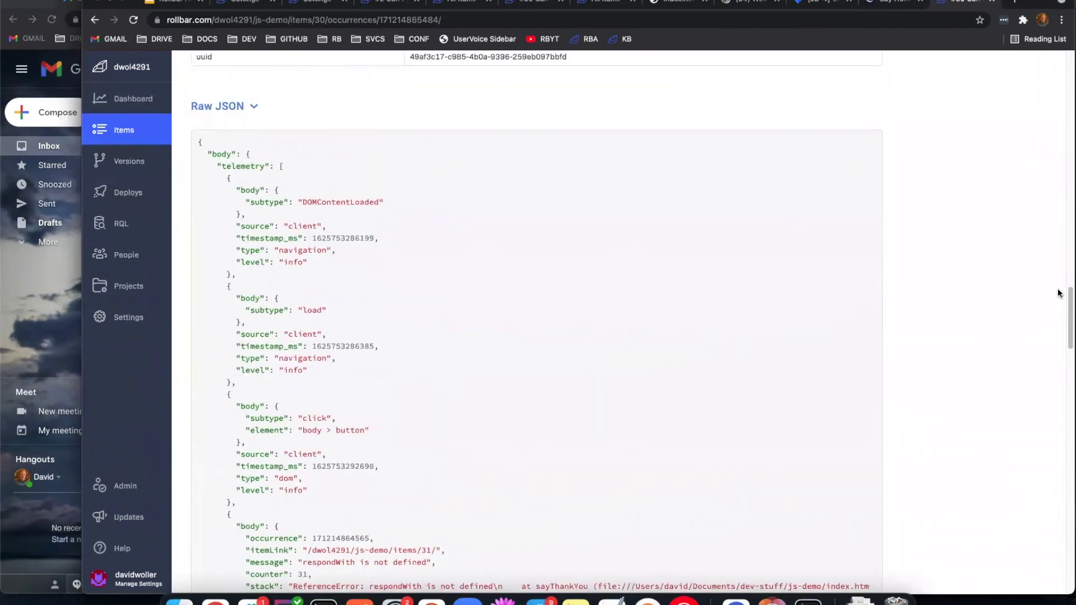
drag(1068, 316, 1069, 312)
scroll(347, 289, down, 7)
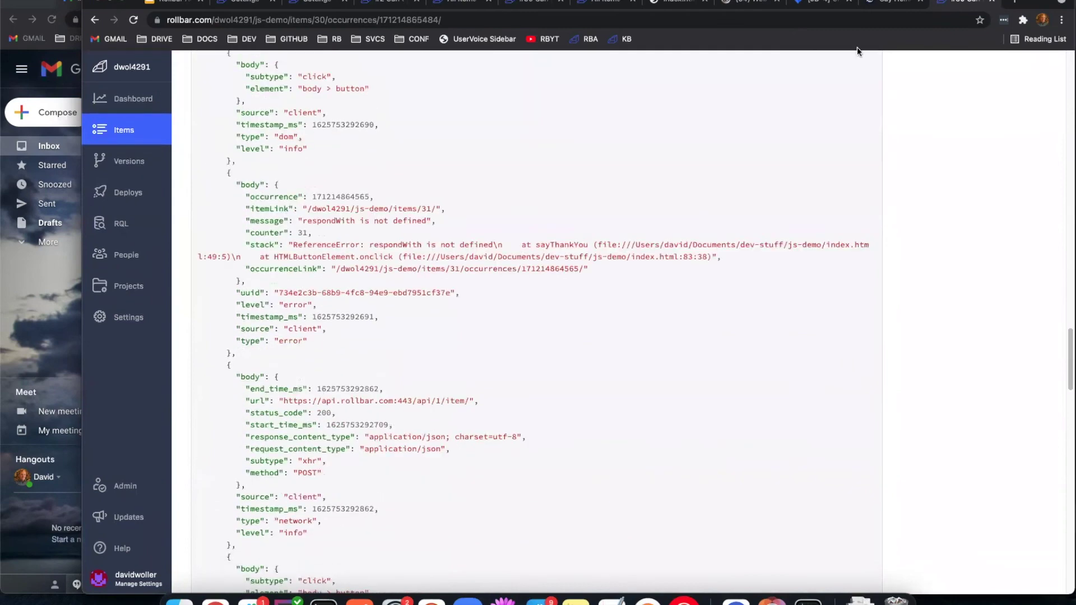
Step: Switch to the Google Slides presentation and show the Intelligent Alerting title slide and slide 13 with its list of filters
click(893, 2)
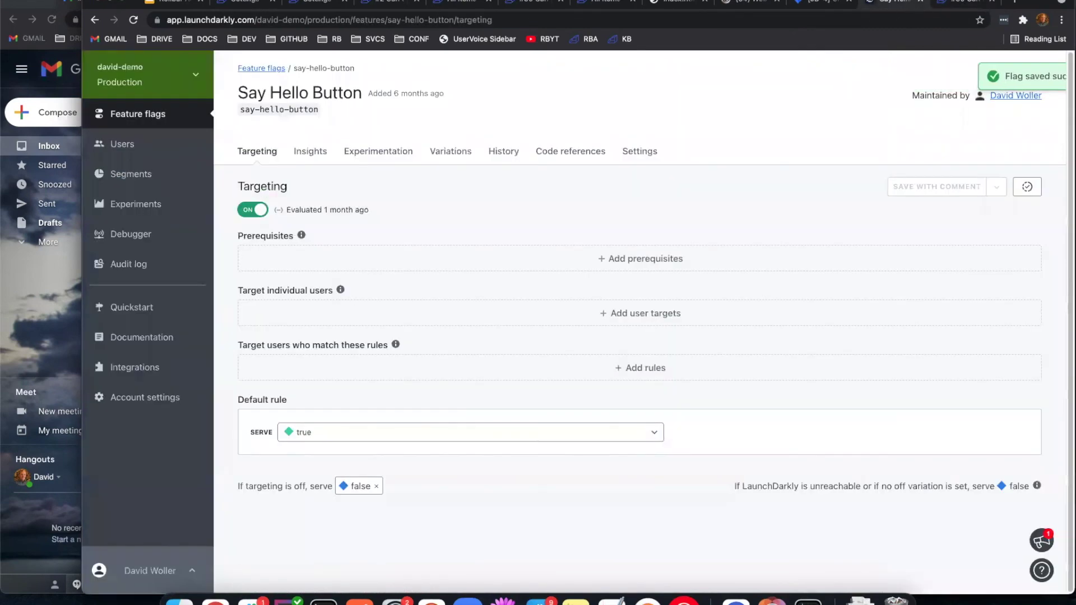
click(953, 3)
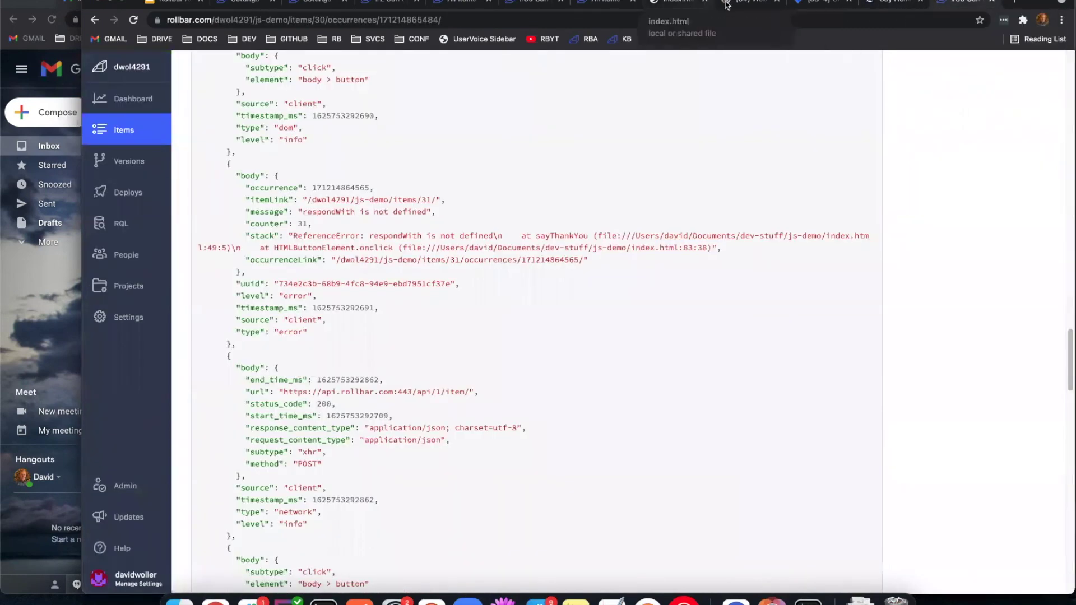
click(751, 2)
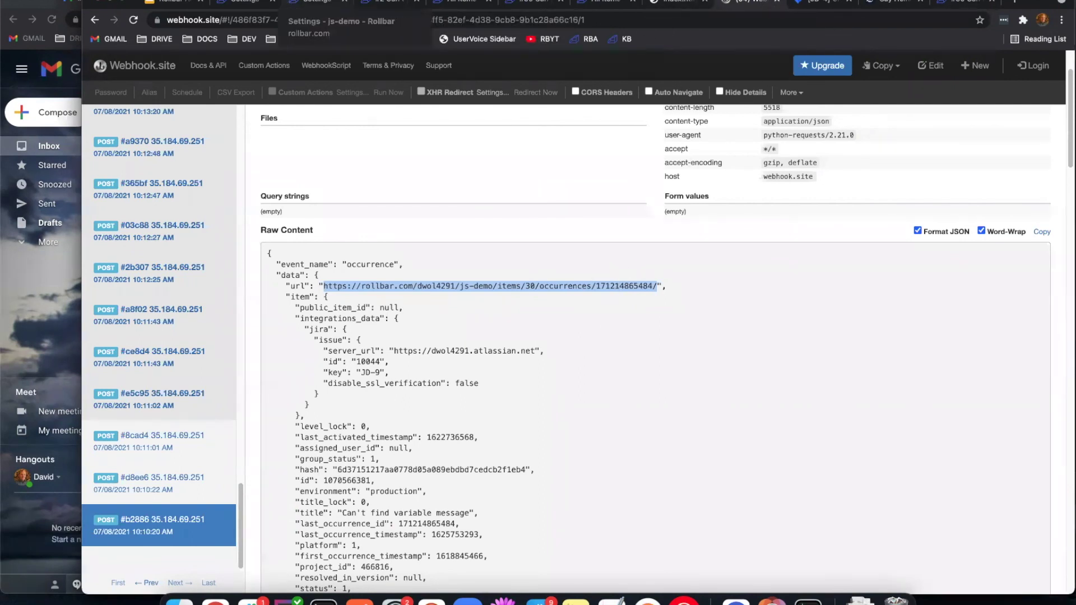
click(252, 3)
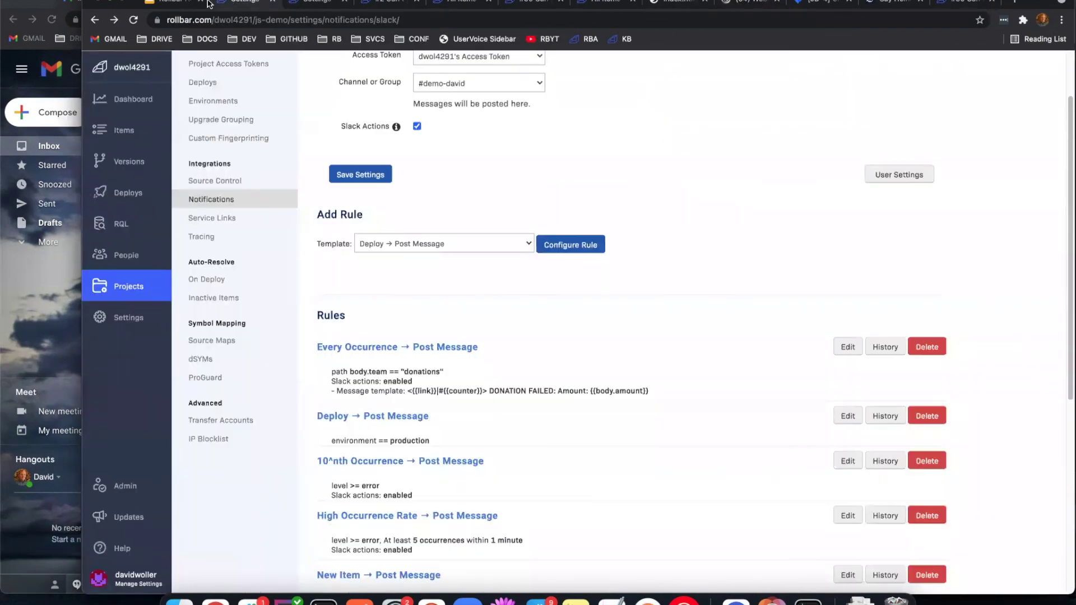
click(168, 2)
scroll(151, 386, down, 3)
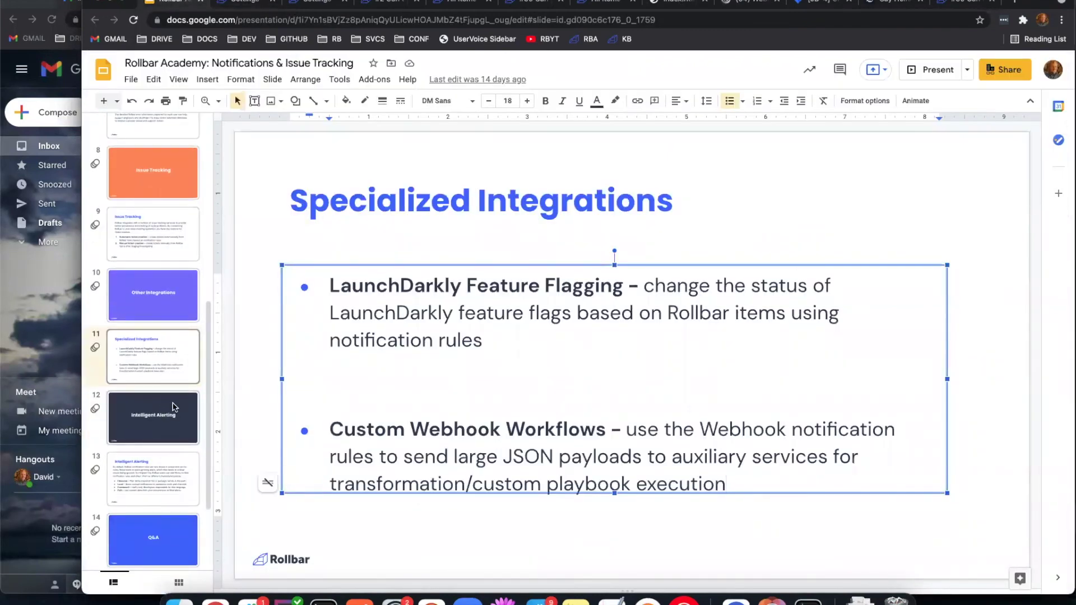
click(169, 413)
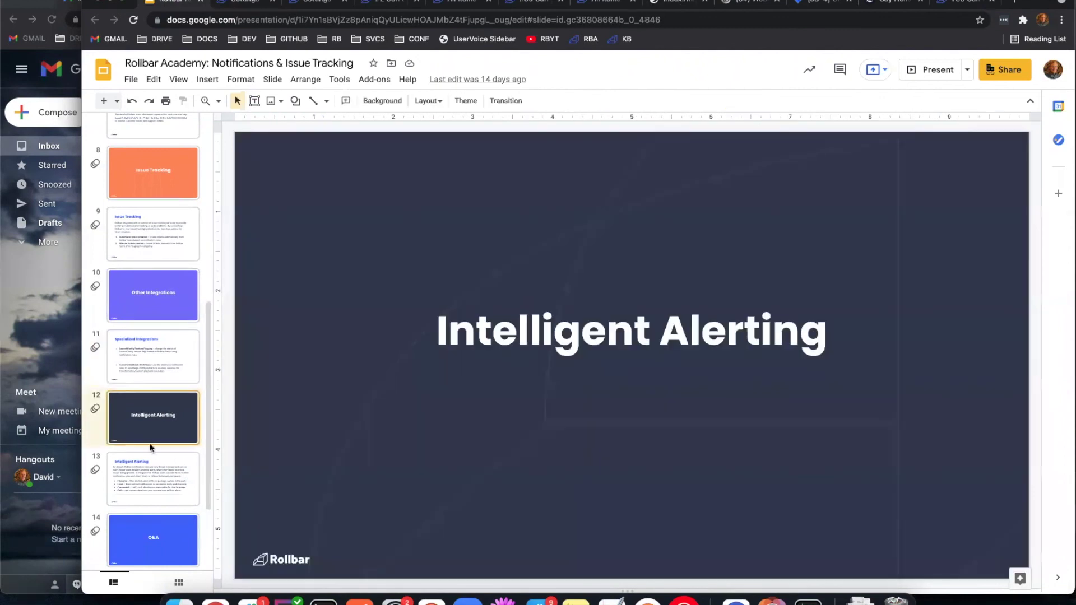
click(163, 482)
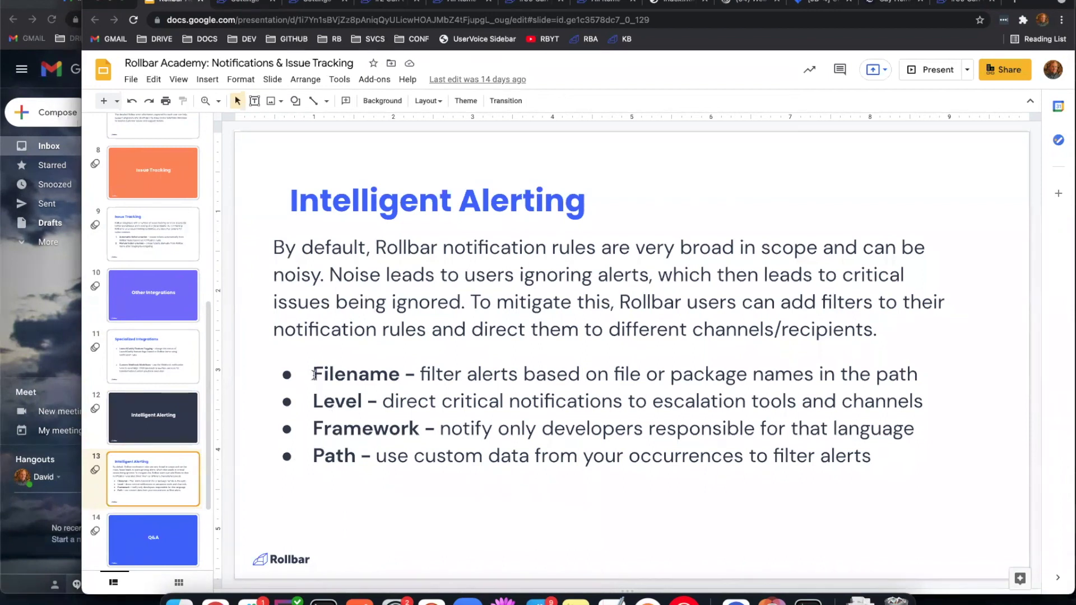
click(313, 374)
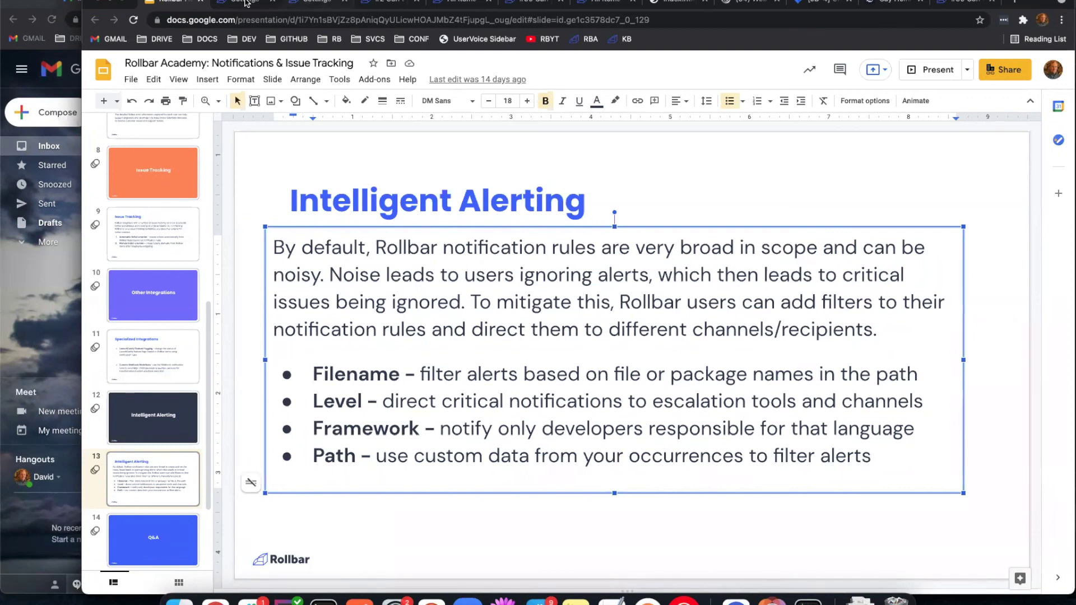
Step: Switch to Rollbar's Webhook notification settings and review the list of rules and the POST URL
click(317, 2)
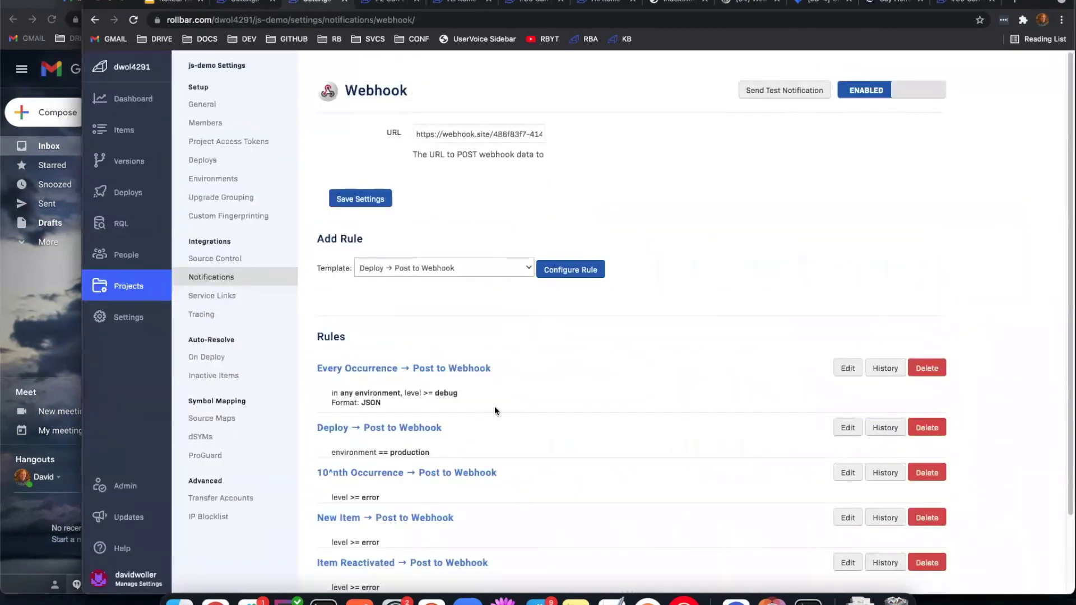
scroll(533, 358, down, 3)
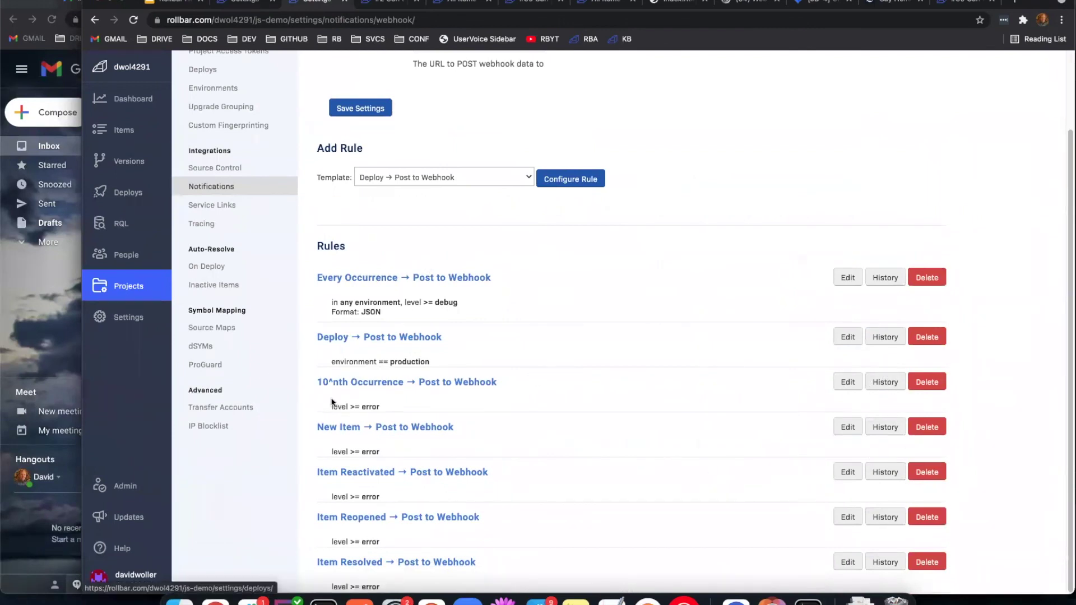
drag(324, 339, 325, 333)
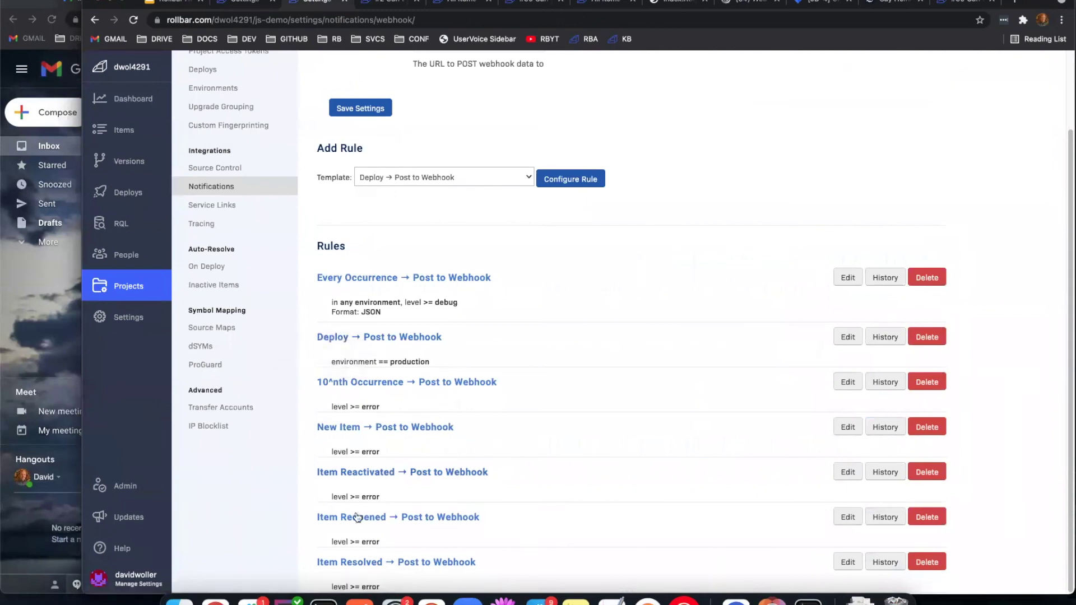
scroll(556, 503, up, 2)
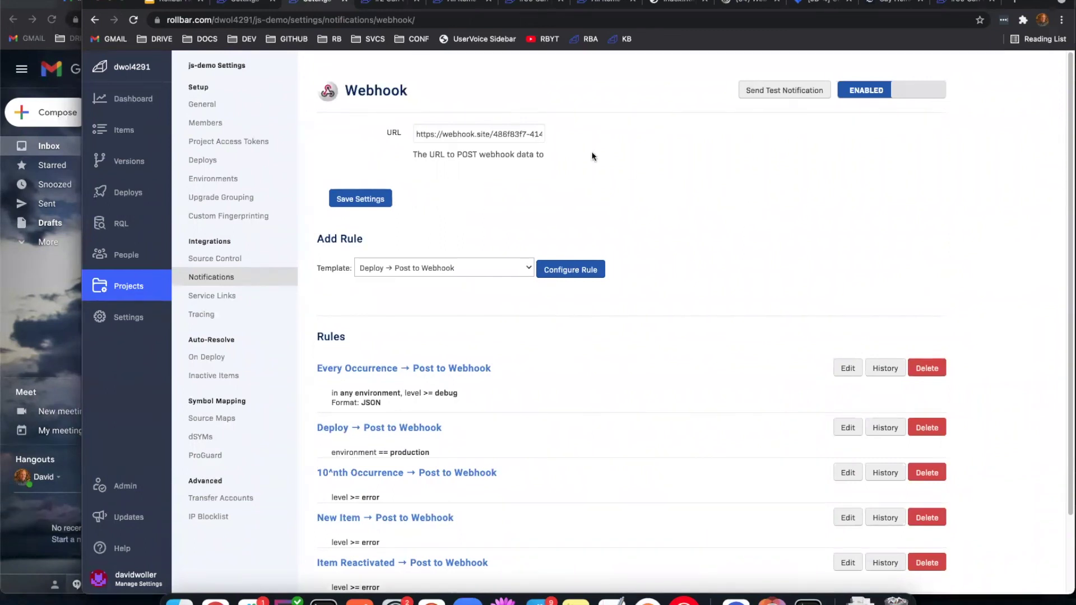
scroll(745, 278, down, 3)
scroll(728, 291, up, 3)
click(418, 134)
Step: Switch to the Slack notification settings and review the configured message rules and their filters
click(254, 2)
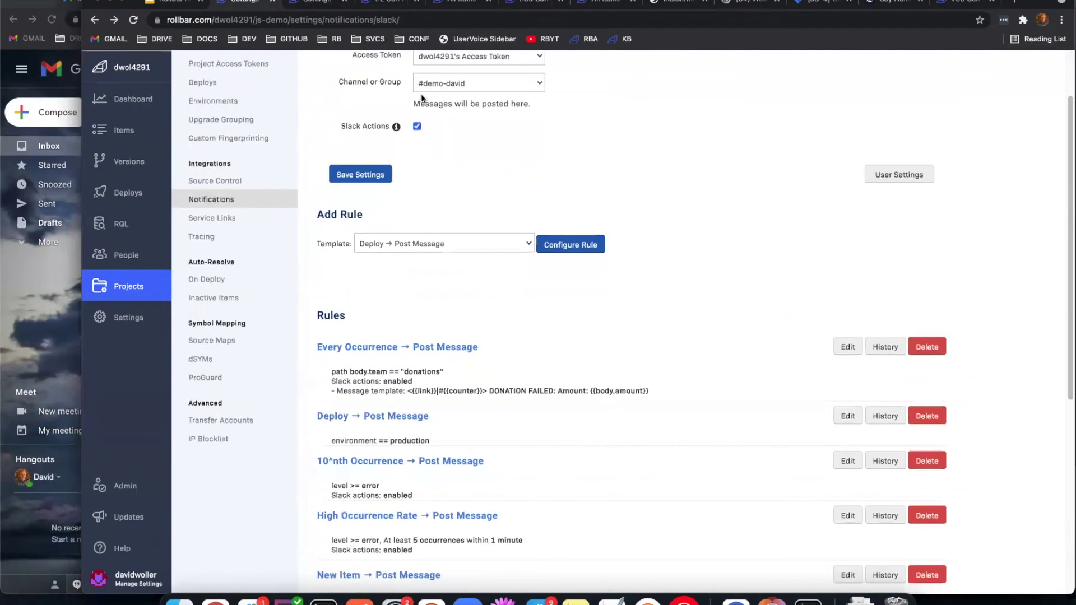
scroll(731, 189, up, 2)
scroll(480, 264, down, 8)
scroll(764, 293, up, 5)
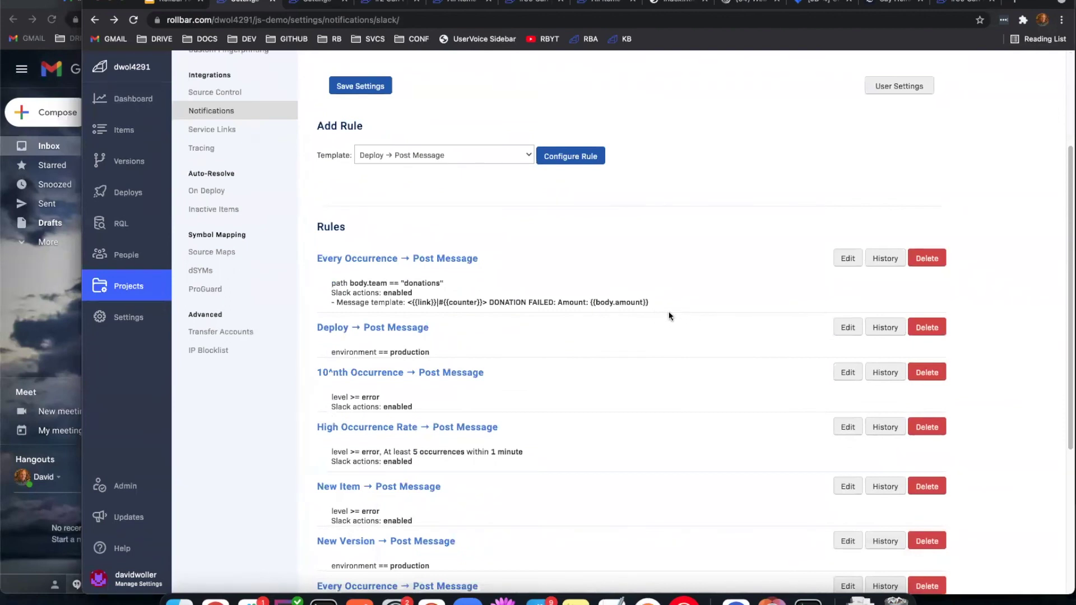
scroll(667, 316, up, 3)
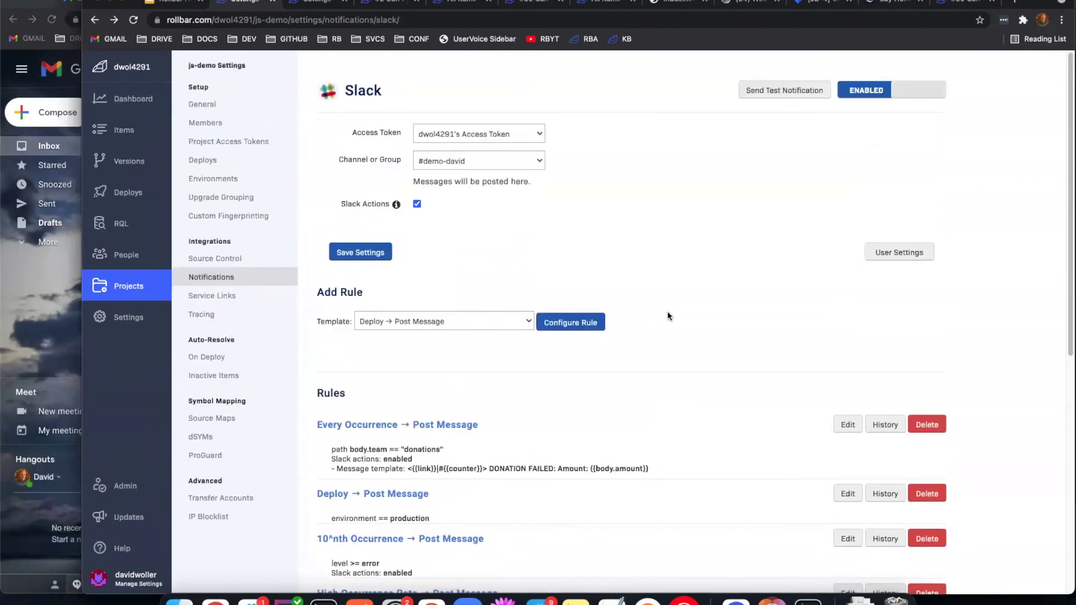
Step: Inspect the project's default Slack channel choices while keeping the current channel
click(527, 162)
click(522, 164)
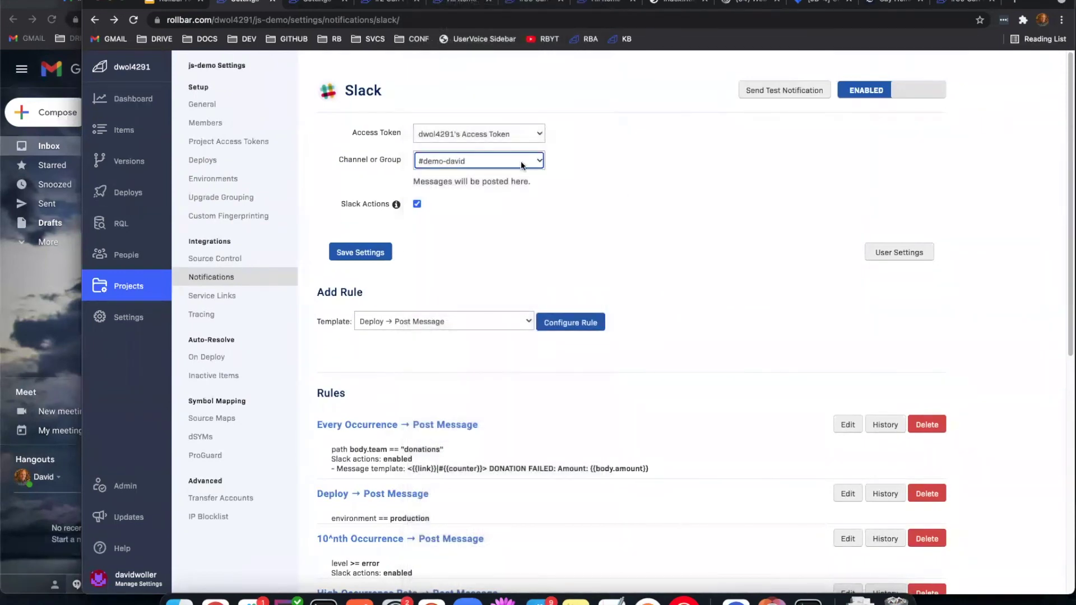
click(620, 182)
click(477, 161)
click(478, 163)
scroll(586, 185, down, 2)
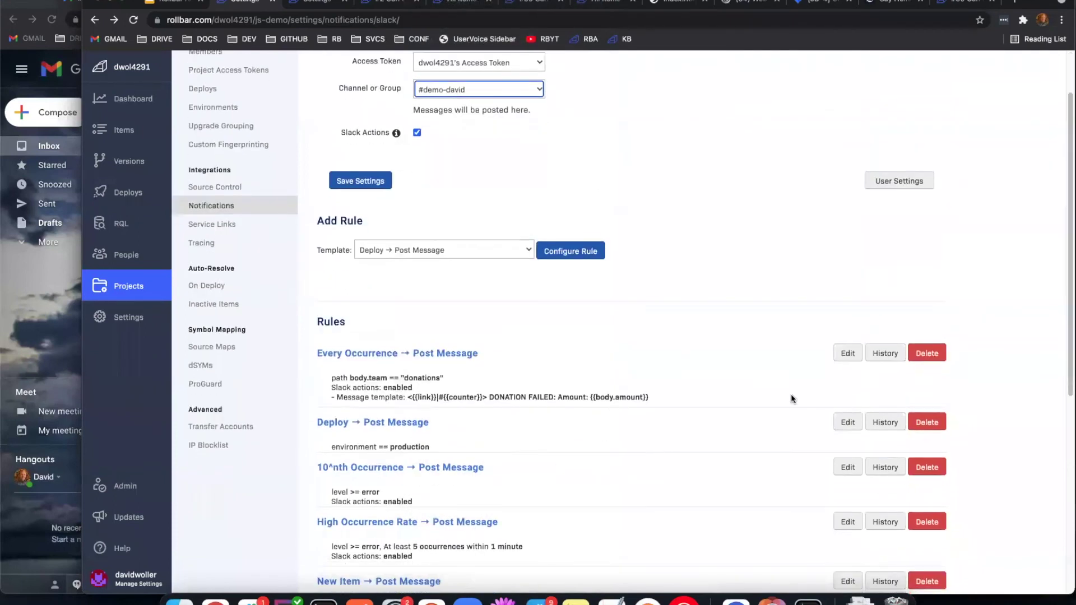
Step: Open the Every Occurrence rule for the donations team for editing and view the channels it can post to
click(846, 355)
scroll(614, 269, down, 1)
click(613, 258)
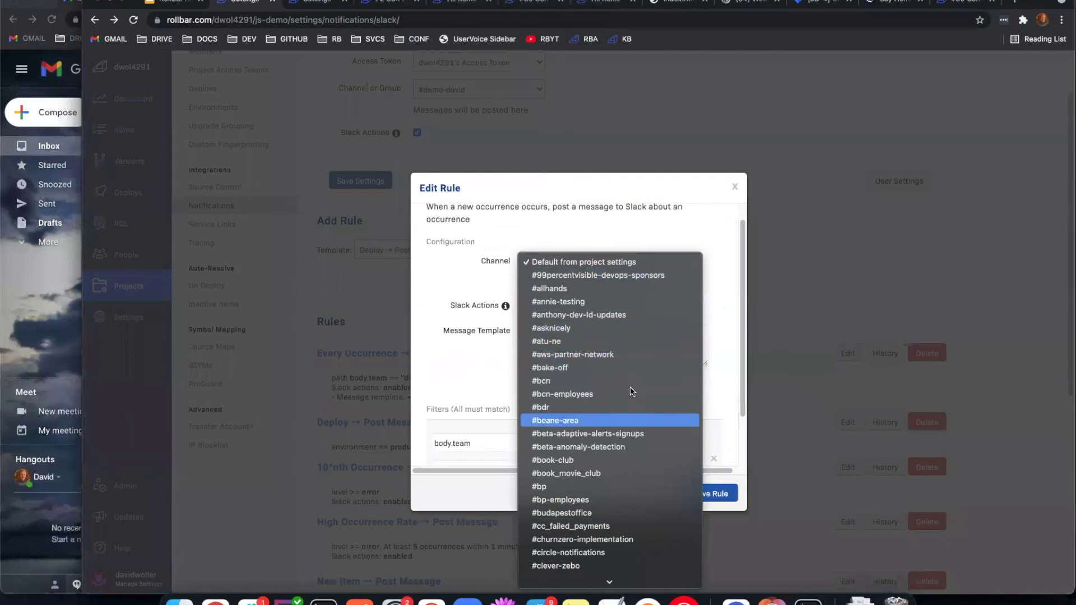
click(613, 367)
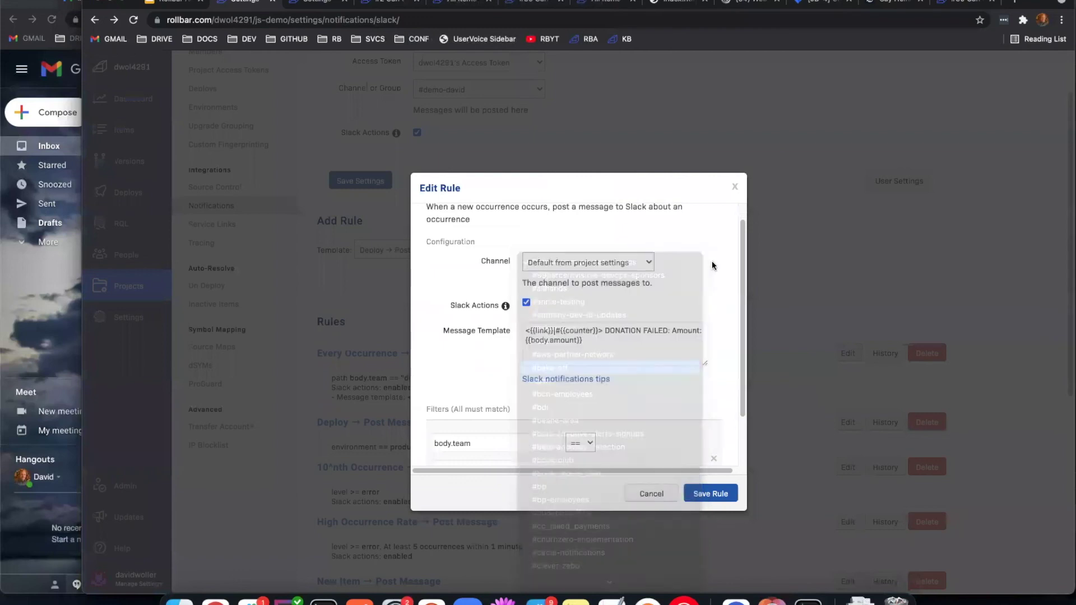
Step: Close the rule editor without saving and review the Rollbar account's Projects and Teams settings
click(732, 188)
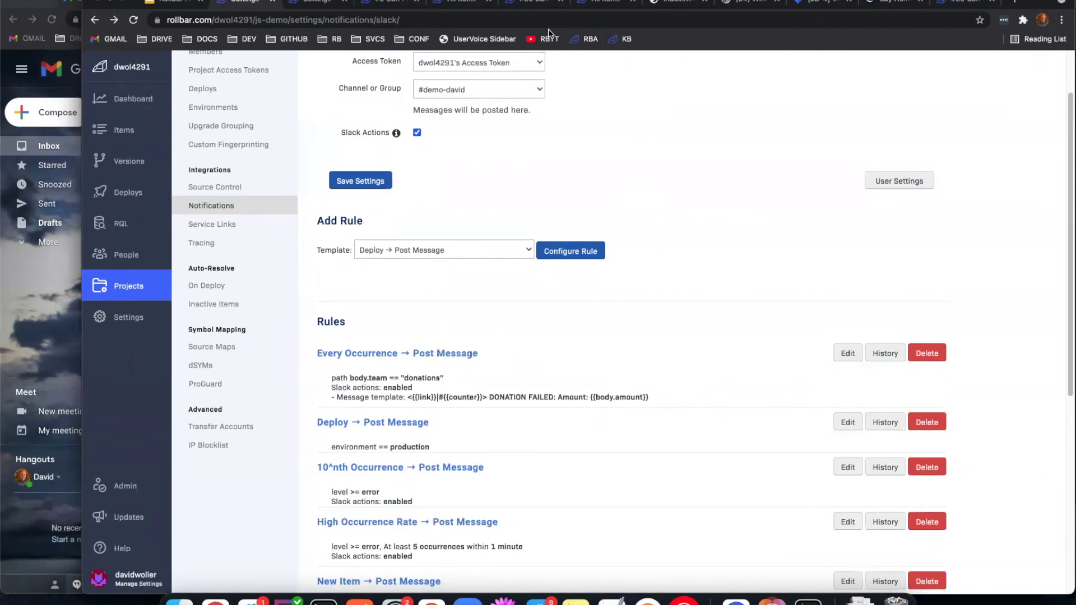
scroll(242, 104, up, 3)
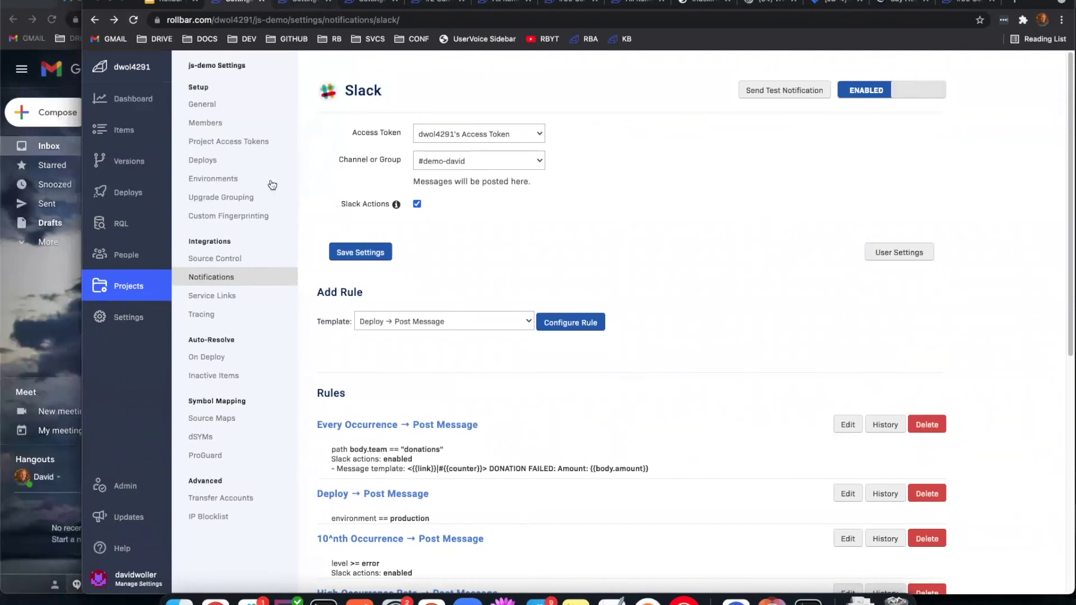
key(ctrl+Tab)
click(203, 143)
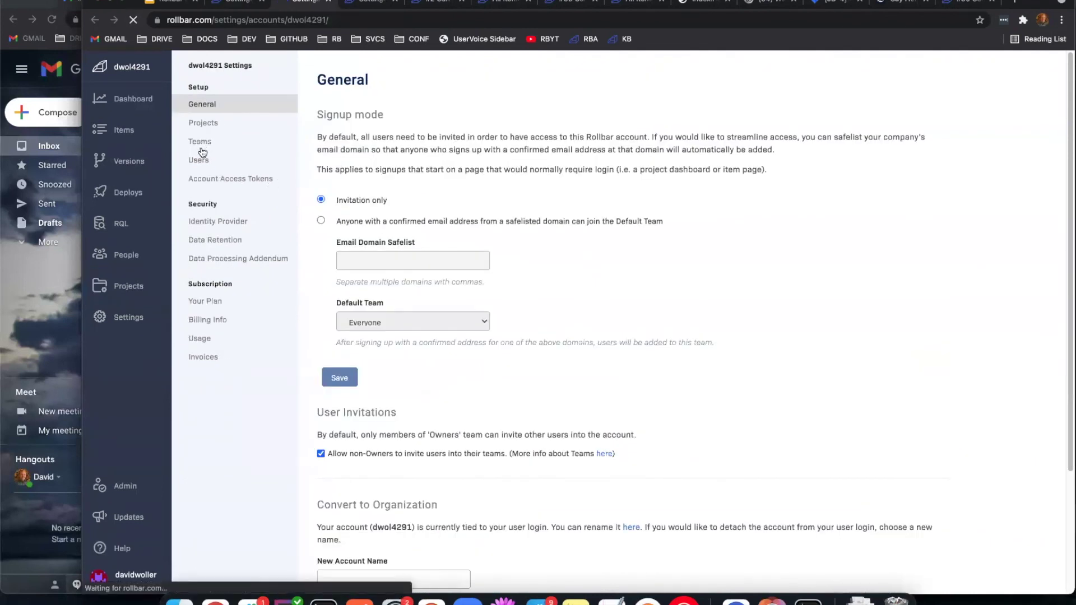
click(210, 123)
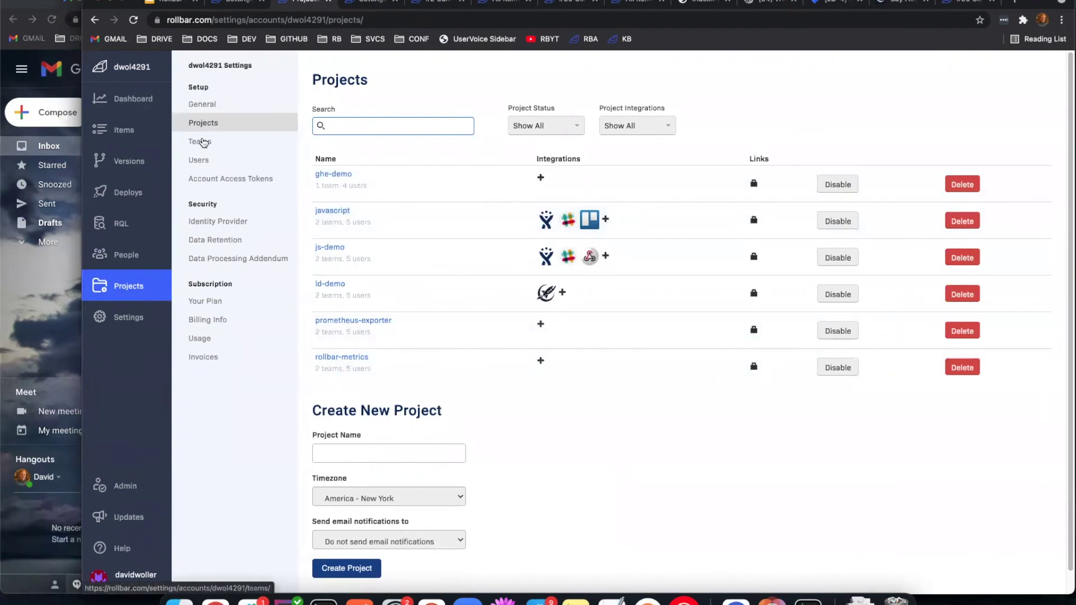
click(203, 143)
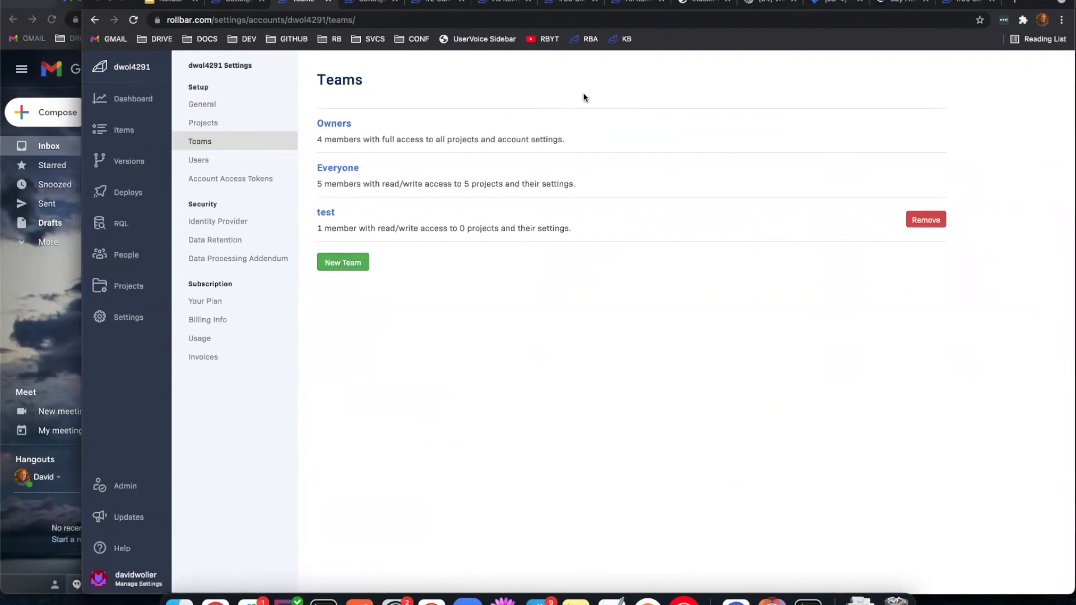
Step: Return to the js-demo Webhook notification settings and review the full list of rules
click(374, 5)
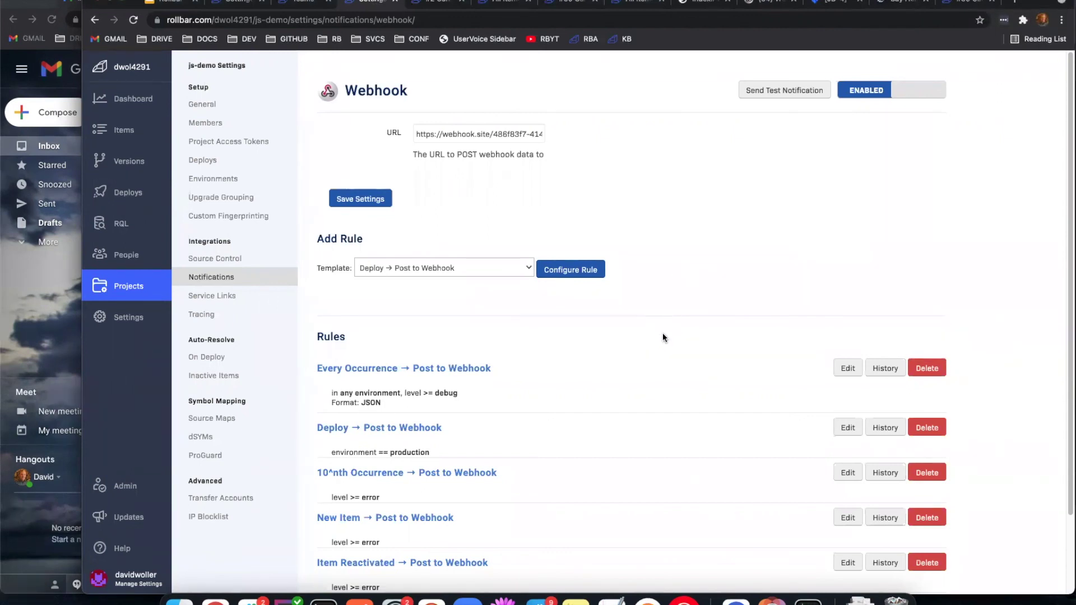
scroll(658, 334, down, 3)
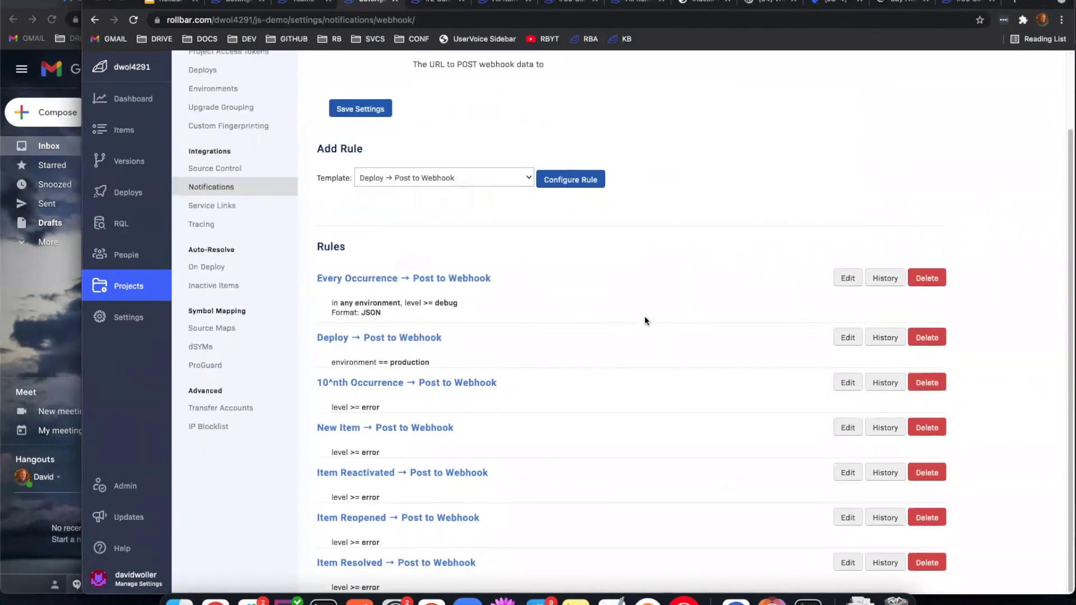
scroll(695, 312, up, 3)
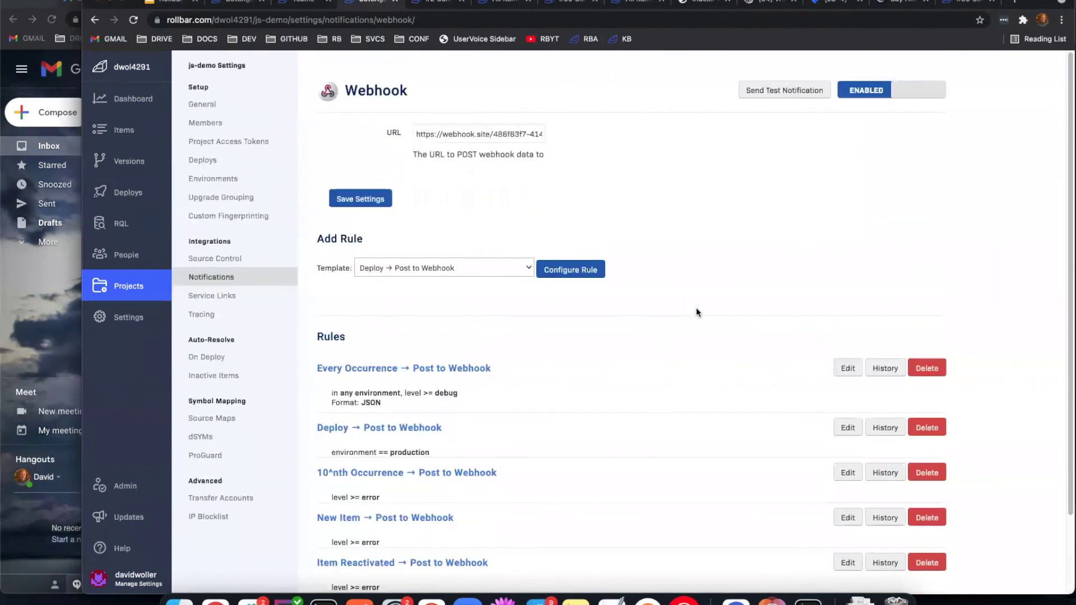
Step: Look through the open Rollbar item views: ld-demo item #2, the js-demo items list and js-demo item #30
click(395, 1)
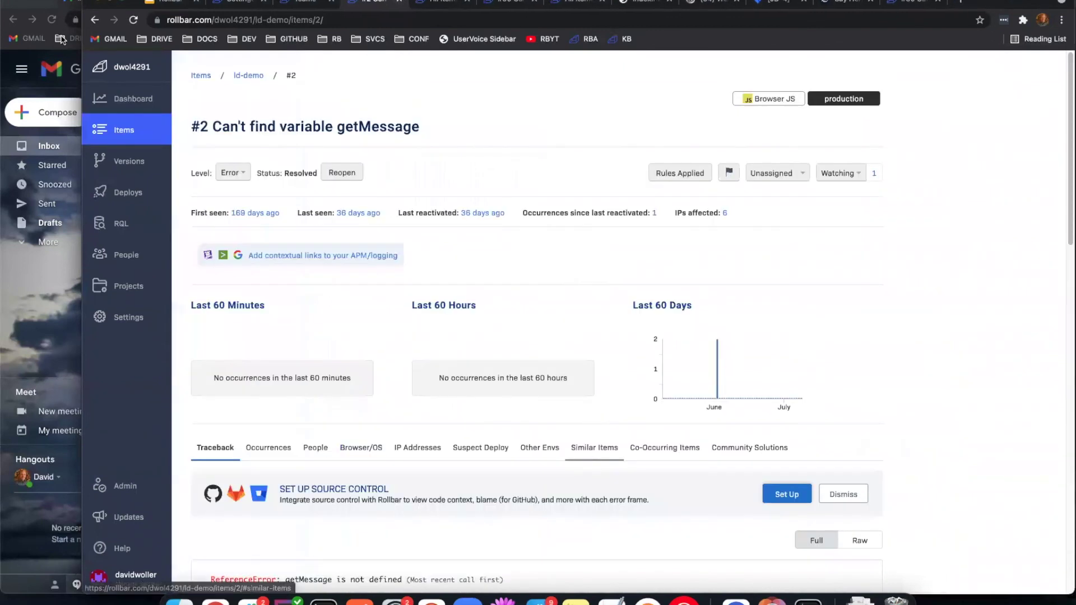
click(455, 3)
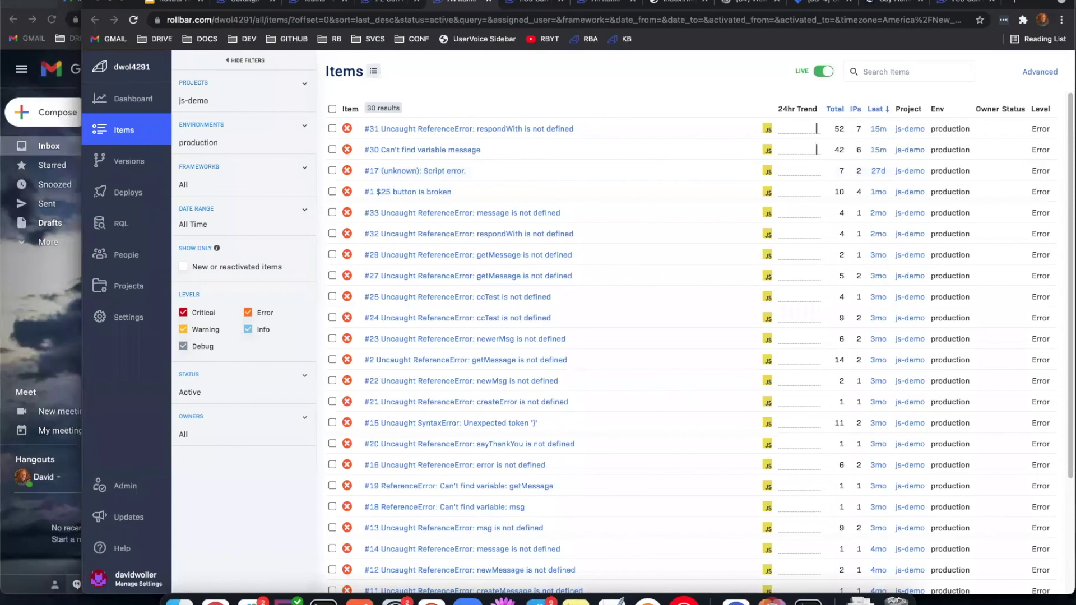
click(532, 2)
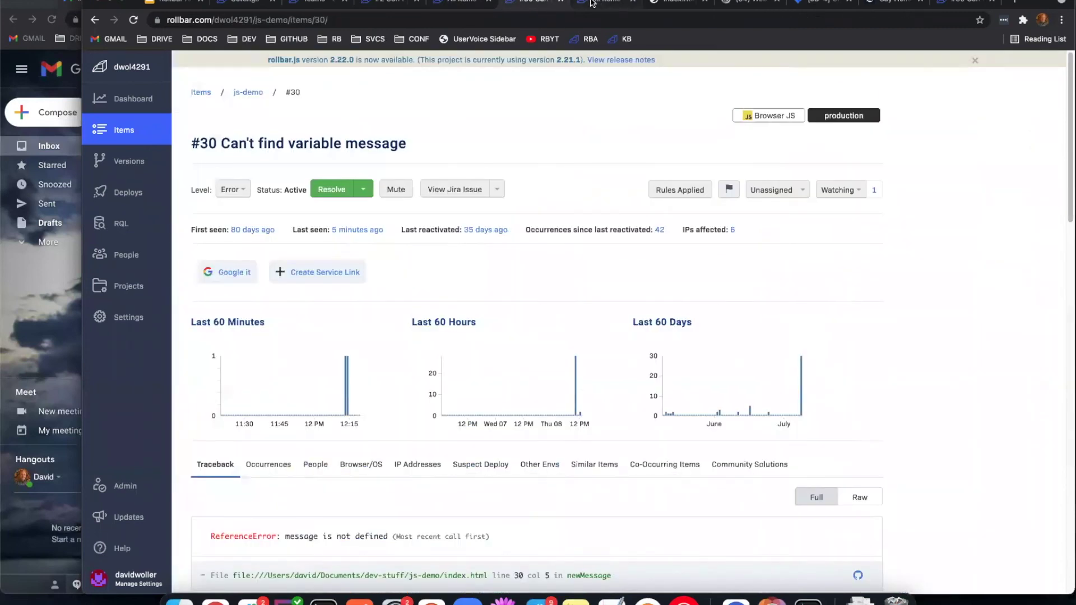
Step: Switch to the Google Slides deck, present the Intelligent Alerting slide full screen and advance to the Q&A slide
click(177, 4)
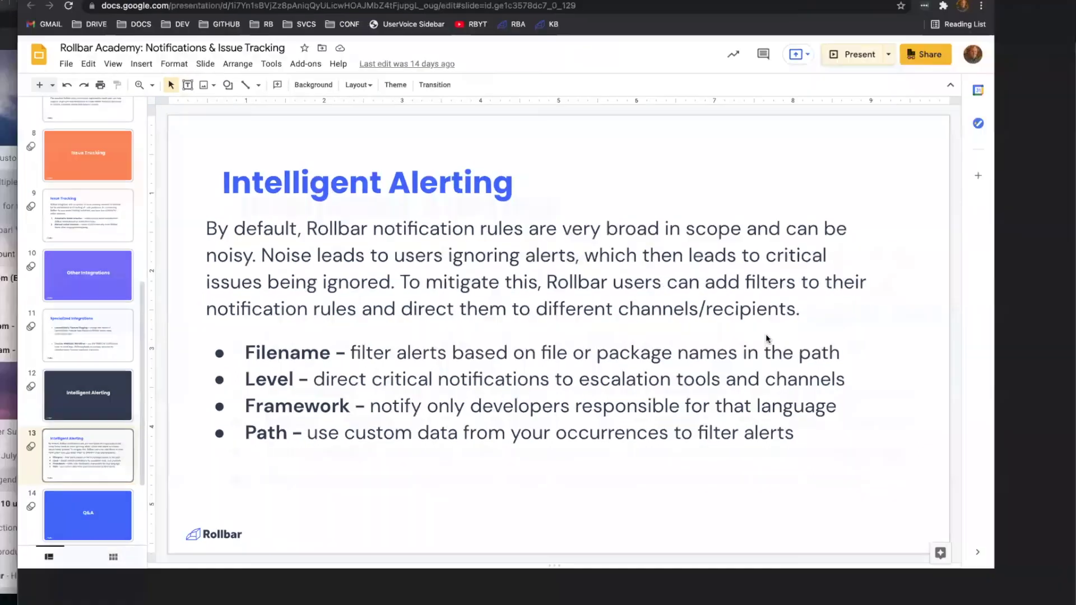
key(super+Return)
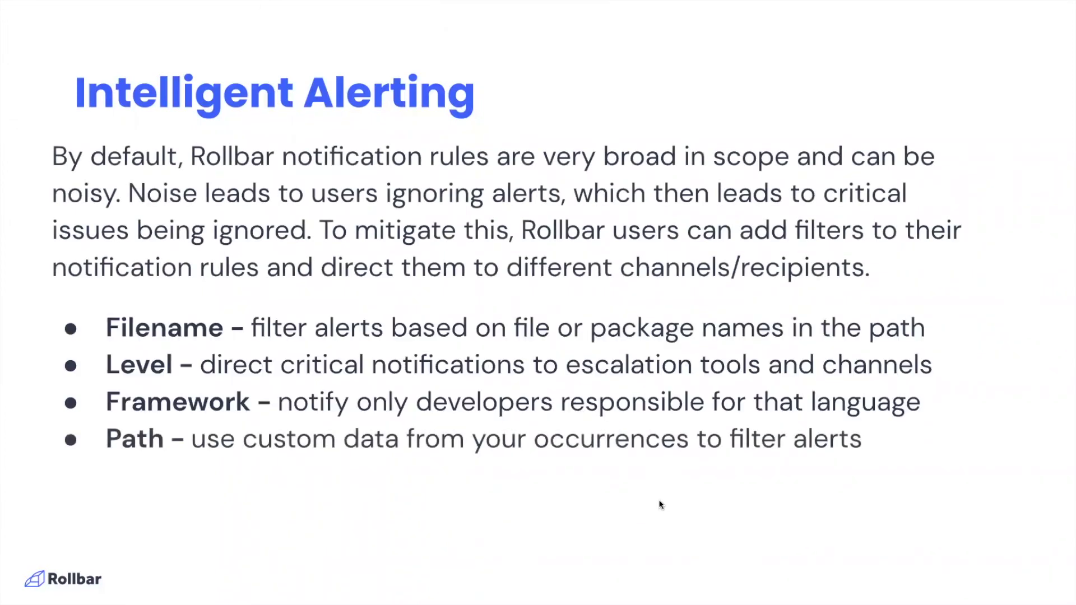
key(Right)
key(Left)
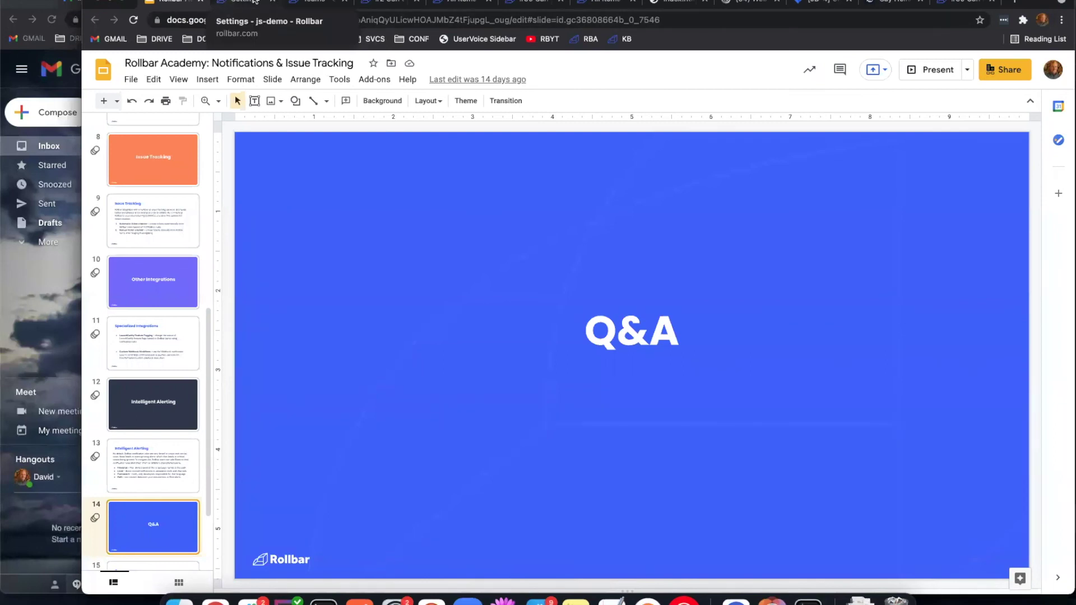
Step: Switch to Rollbar's Slack notification settings for js-demo and review the rules down to Item Resolved
click(249, 1)
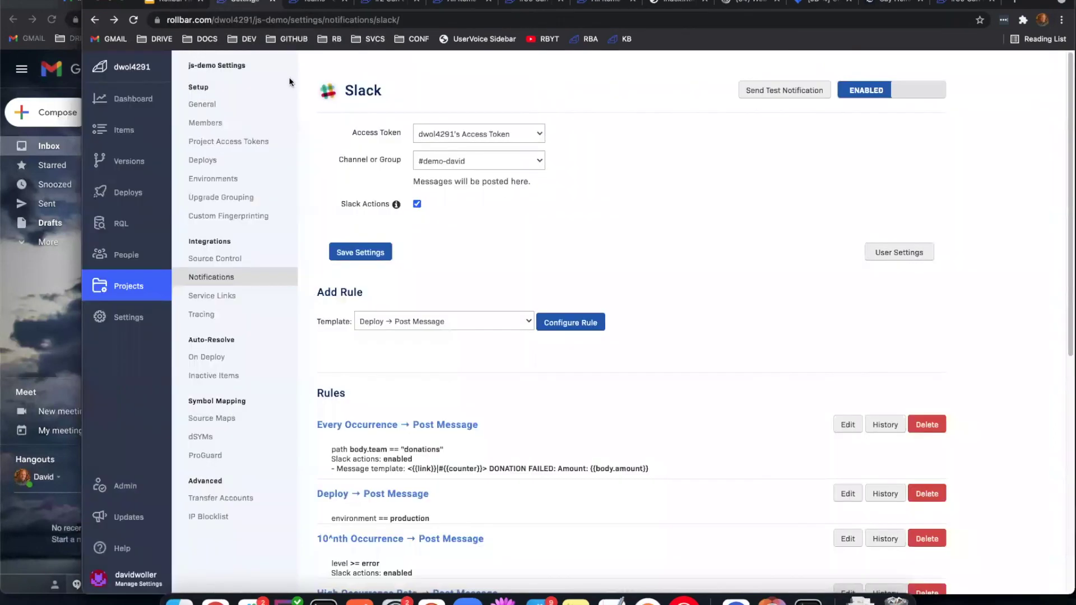
scroll(691, 200, down, 8)
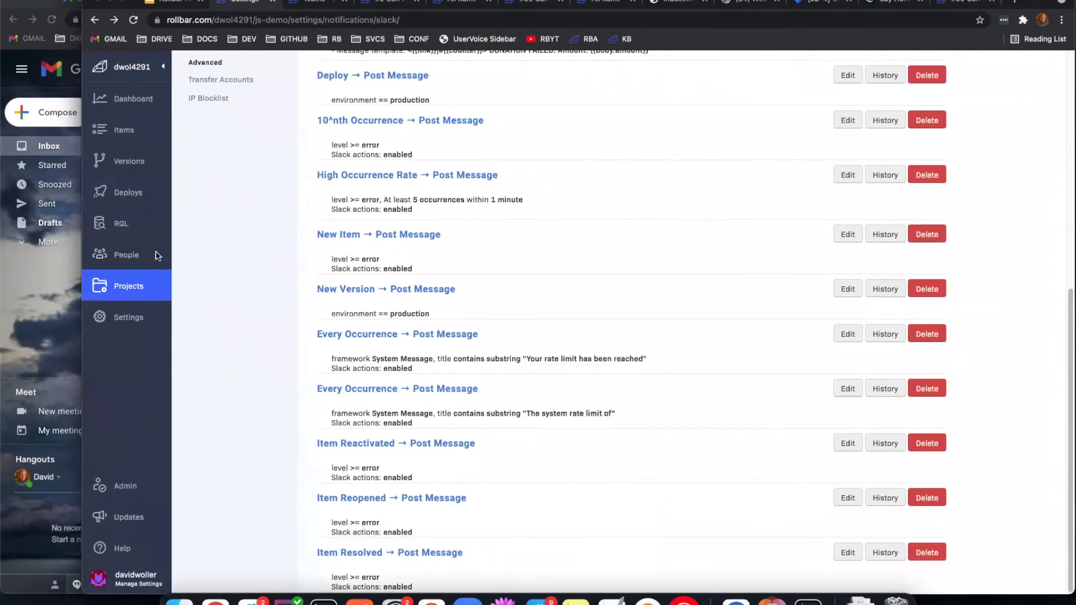
scroll(302, 261, up, 8)
Step: Open the js-demo Notifications overview in a new tab and review its active, disabled and available channels
super+click(239, 274)
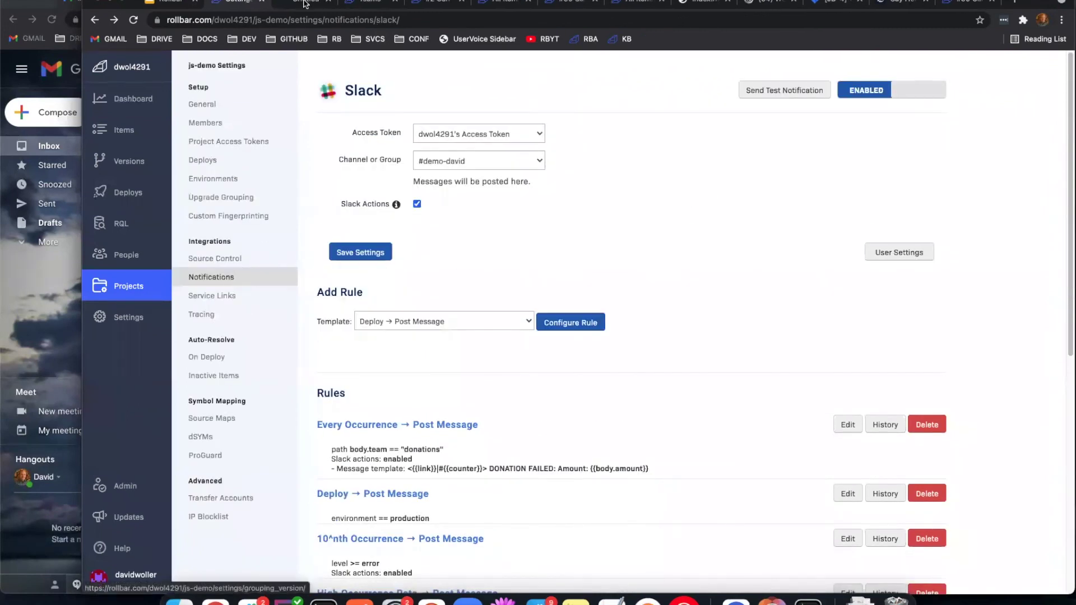
click(306, 1)
scroll(769, 293, down, 3)
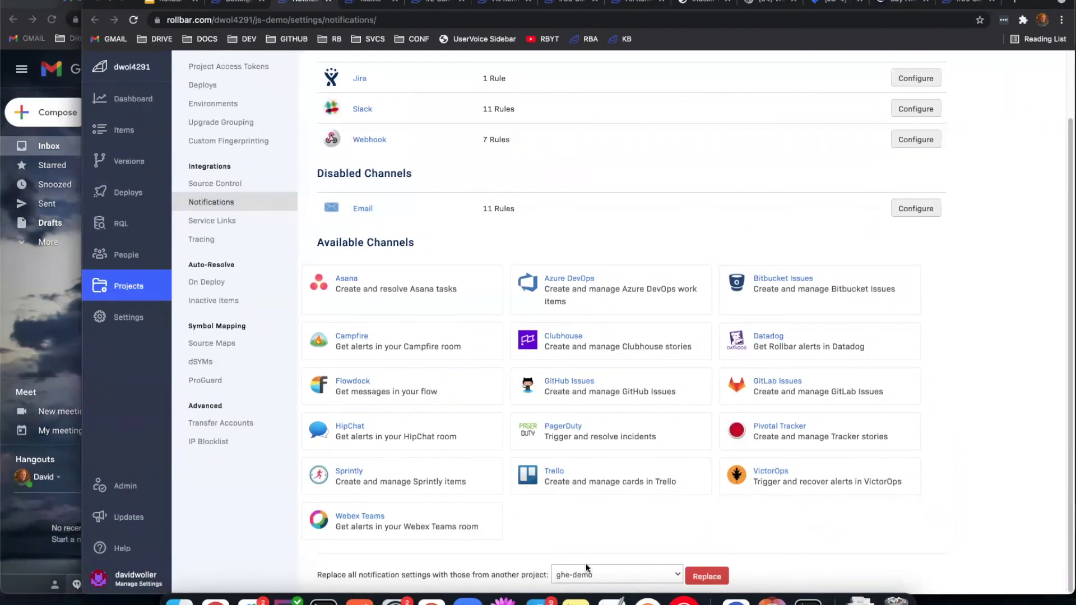
scroll(396, 243, up, 3)
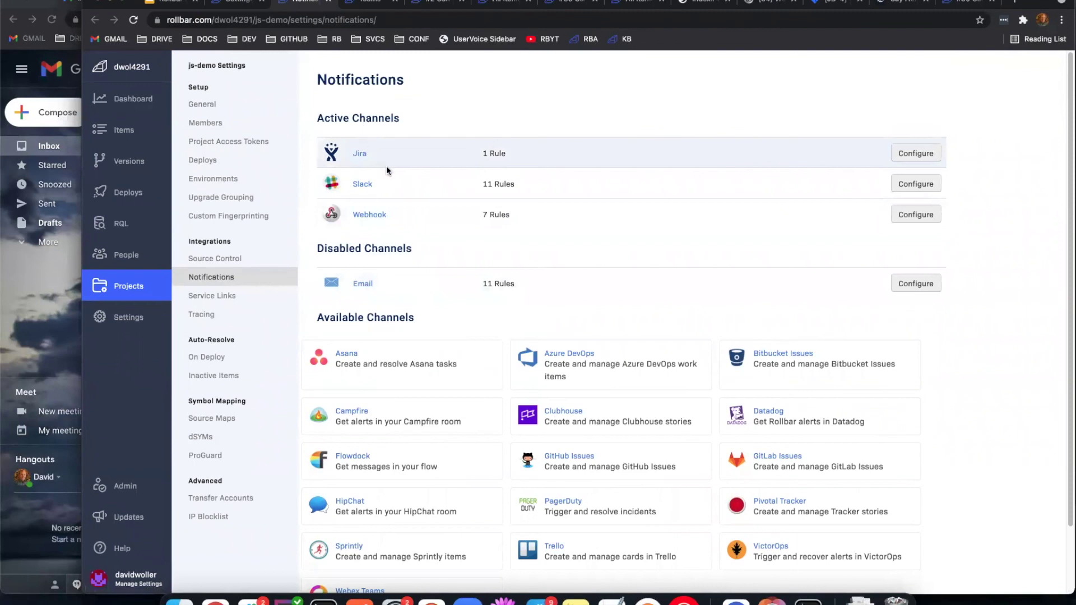
Step: Inspect the source projects offered for replacing all of js-demo's notification settings, keeping ghe-demo selected
scroll(599, 175, down, 2)
scroll(599, 175, down, 1)
click(612, 573)
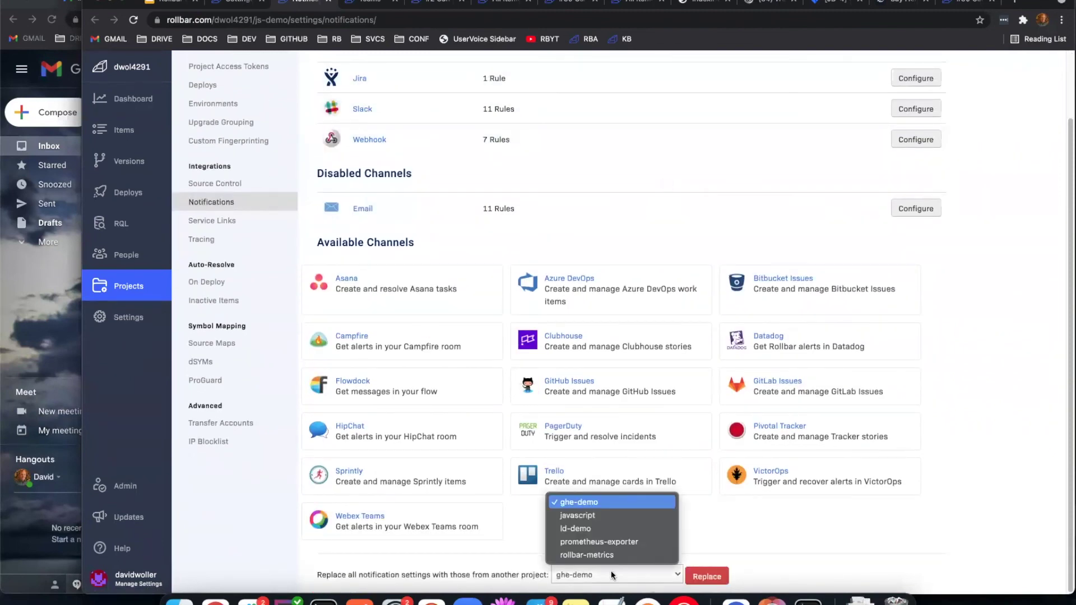
click(806, 516)
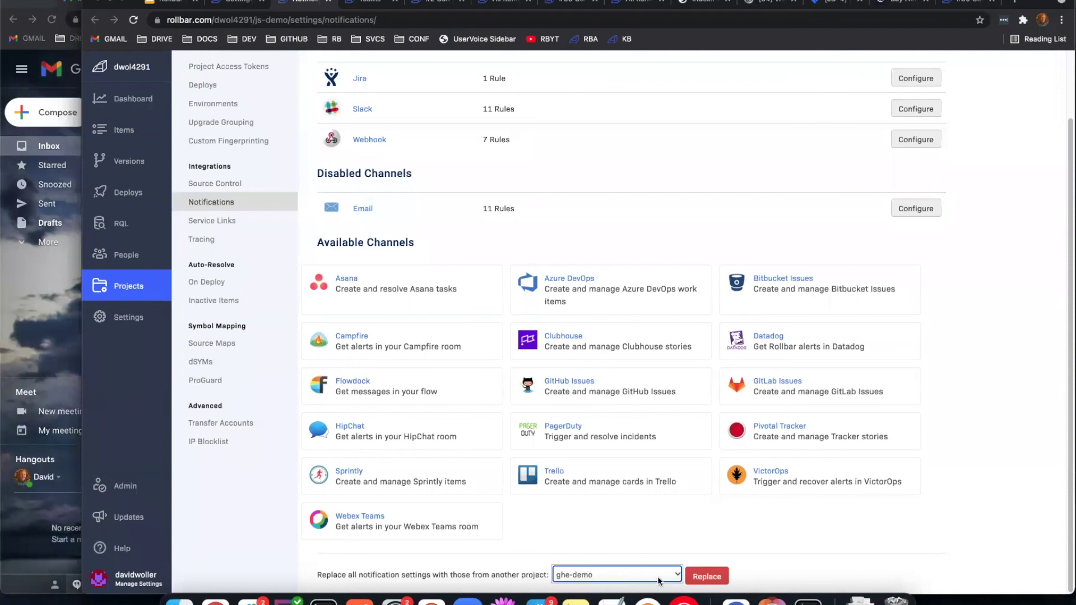
scroll(589, 519, up, 3)
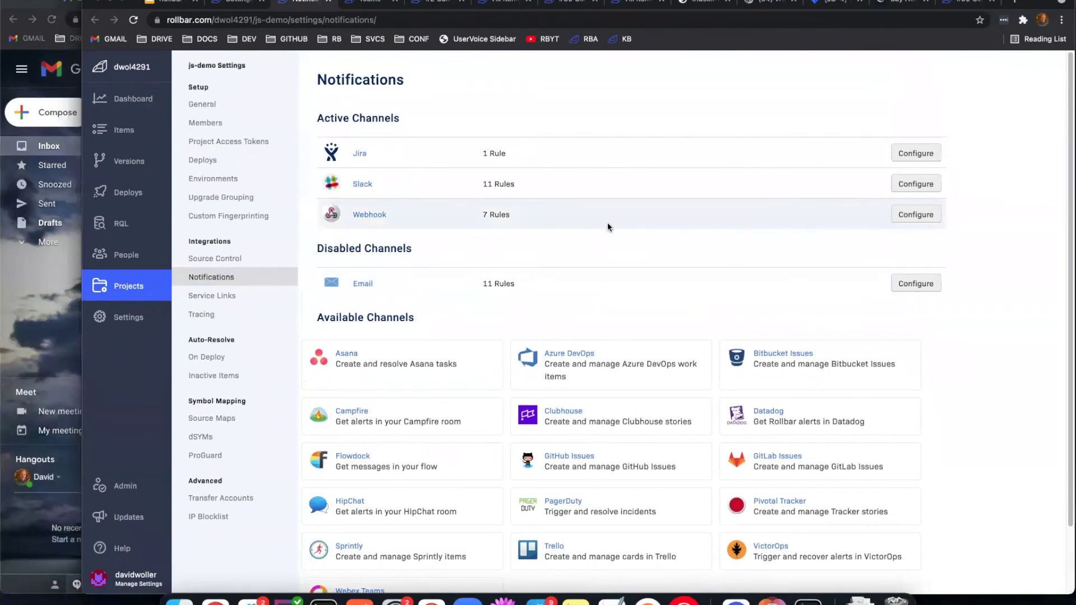
scroll(644, 304, down, 3)
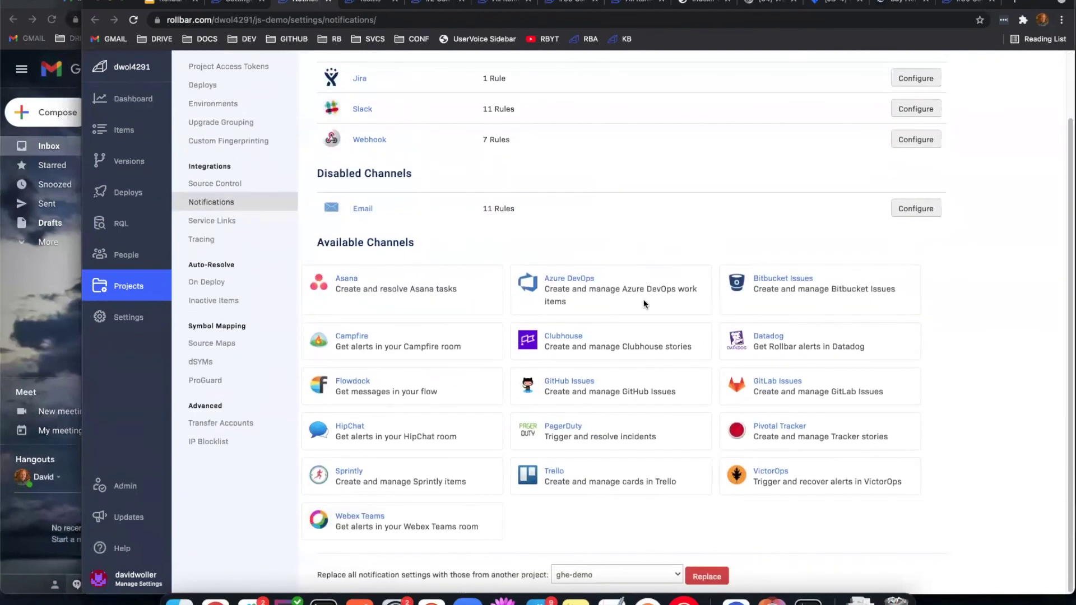
click(616, 574)
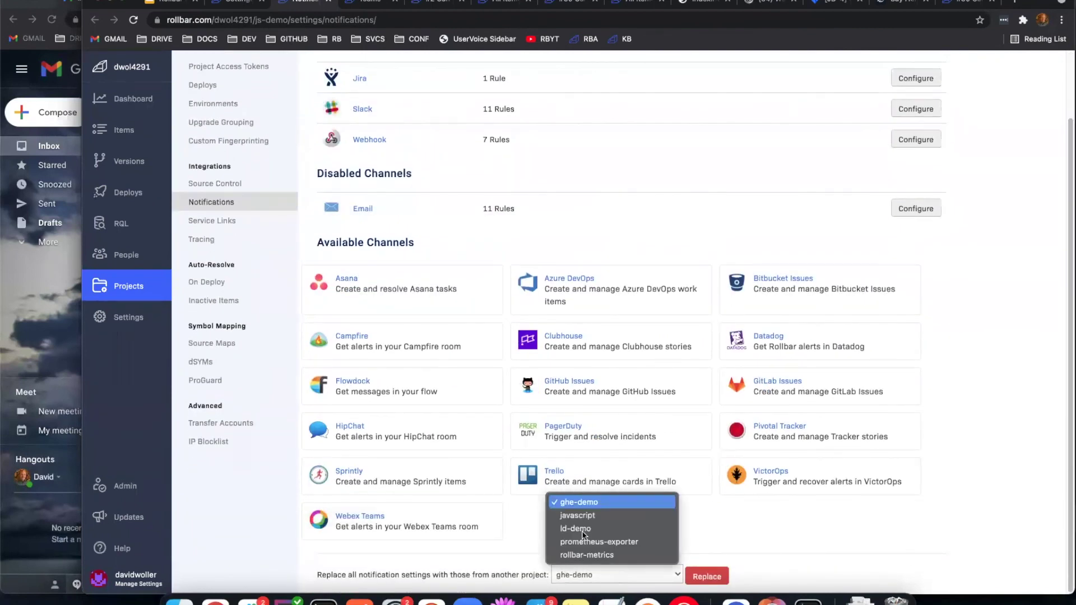
click(791, 538)
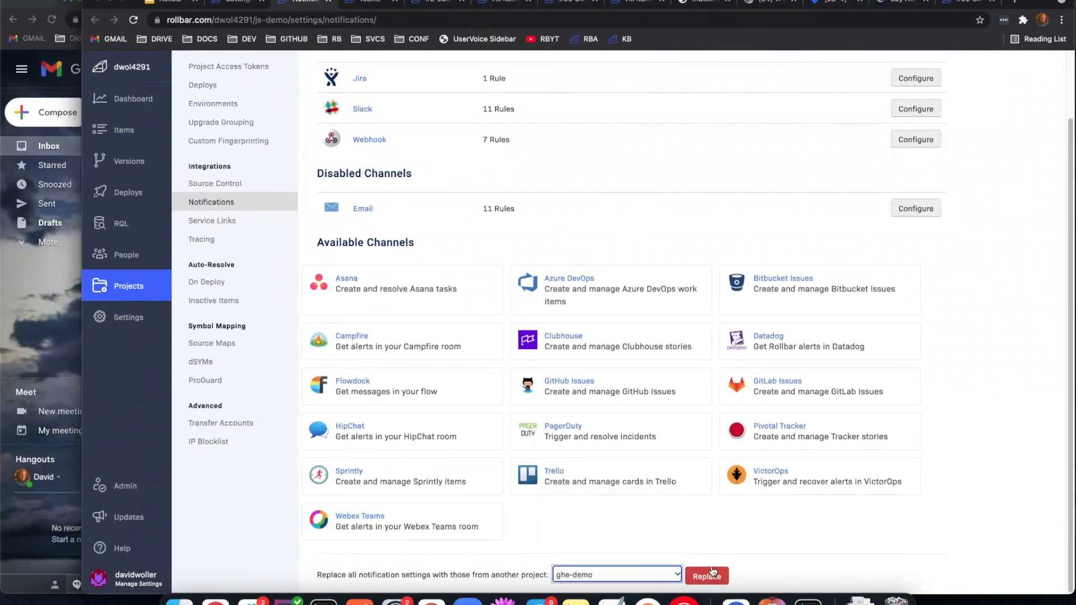
click(707, 576)
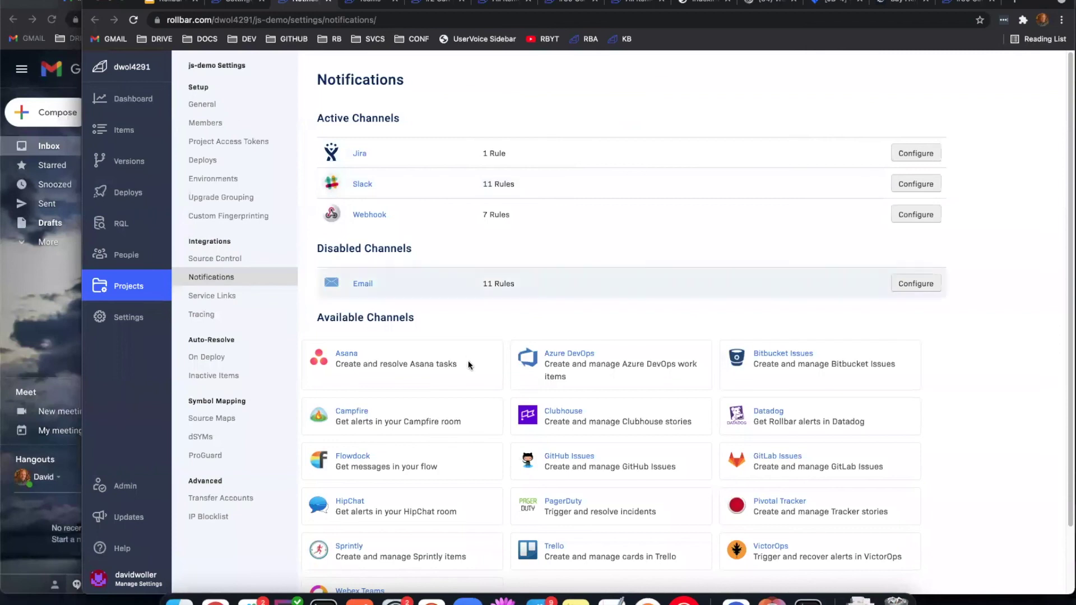
Step: Return to the Google Slides deck and show slide 13, Intelligent Alerting
click(160, 2)
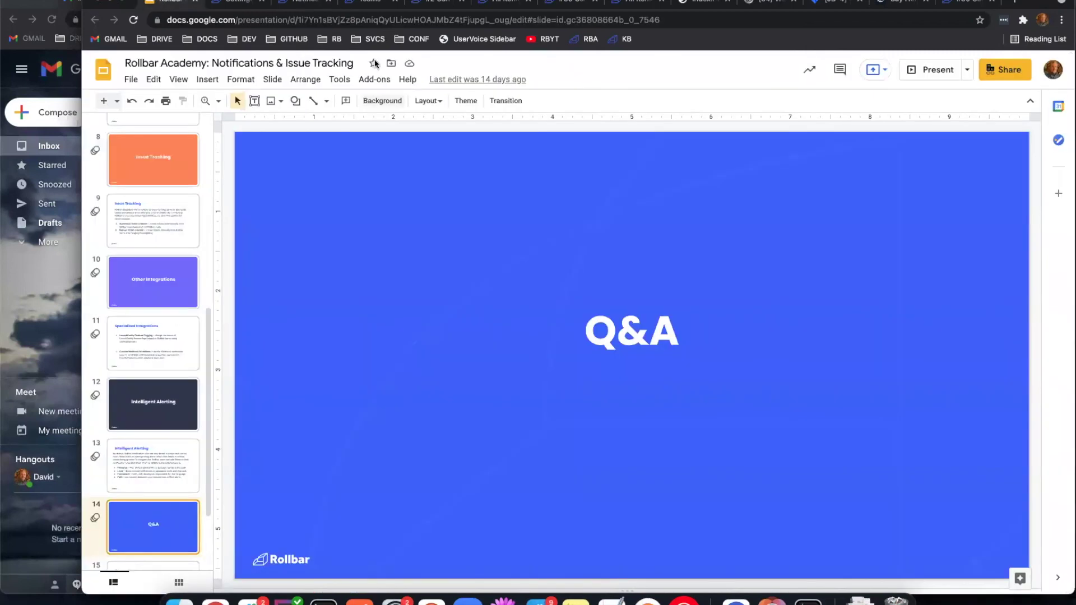
click(176, 457)
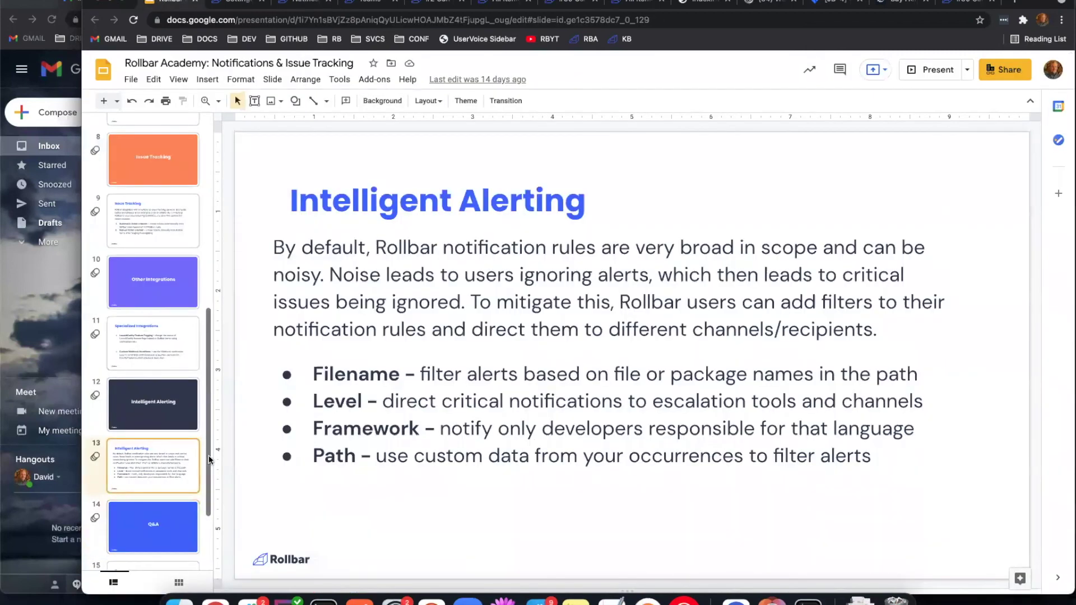
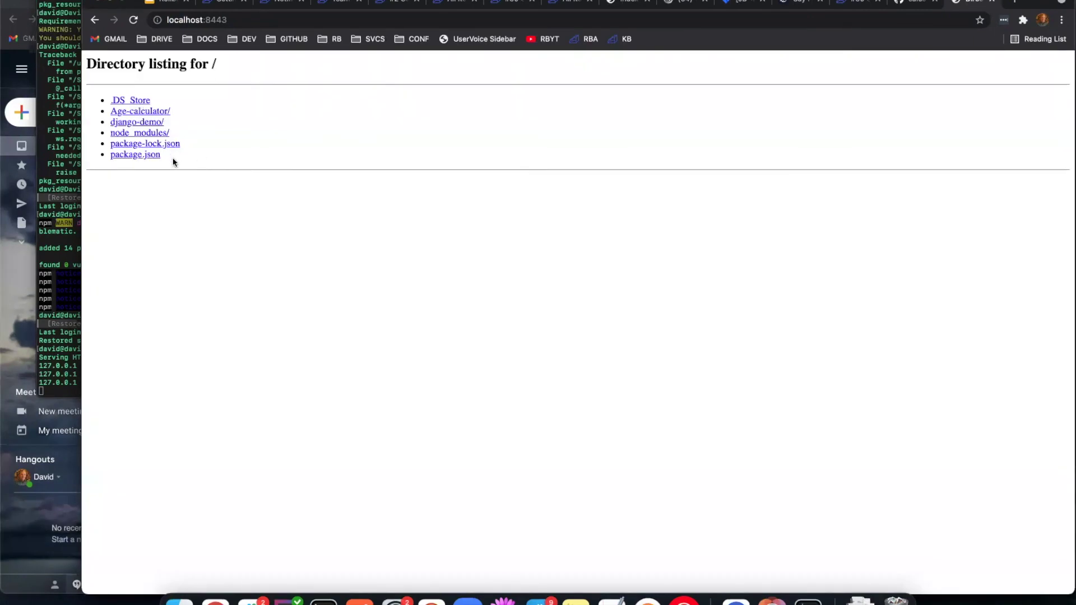
Step: Check the local server output in the terminal and read the LaunchDarklyDemo README's setup instructions on GitHub
click(61, 345)
click(786, 235)
click(63, 229)
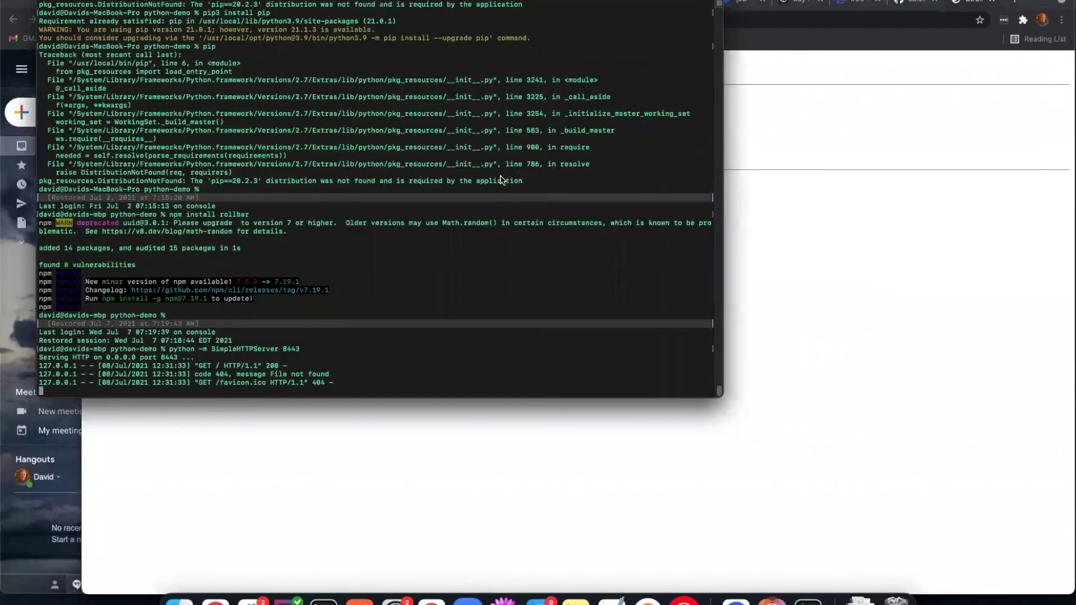
click(909, 8)
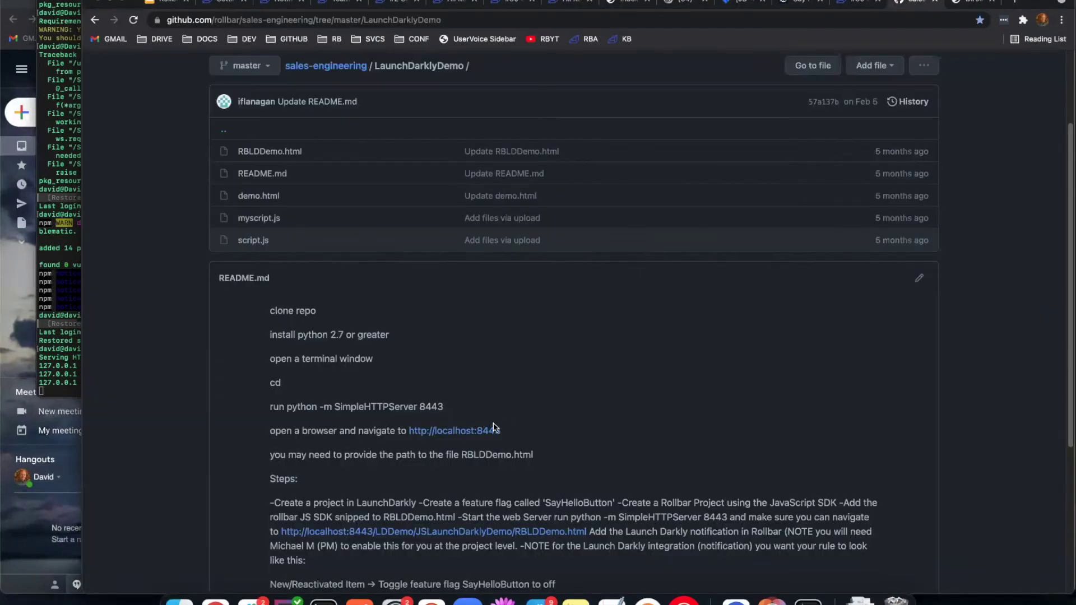
scroll(489, 428, down, 1)
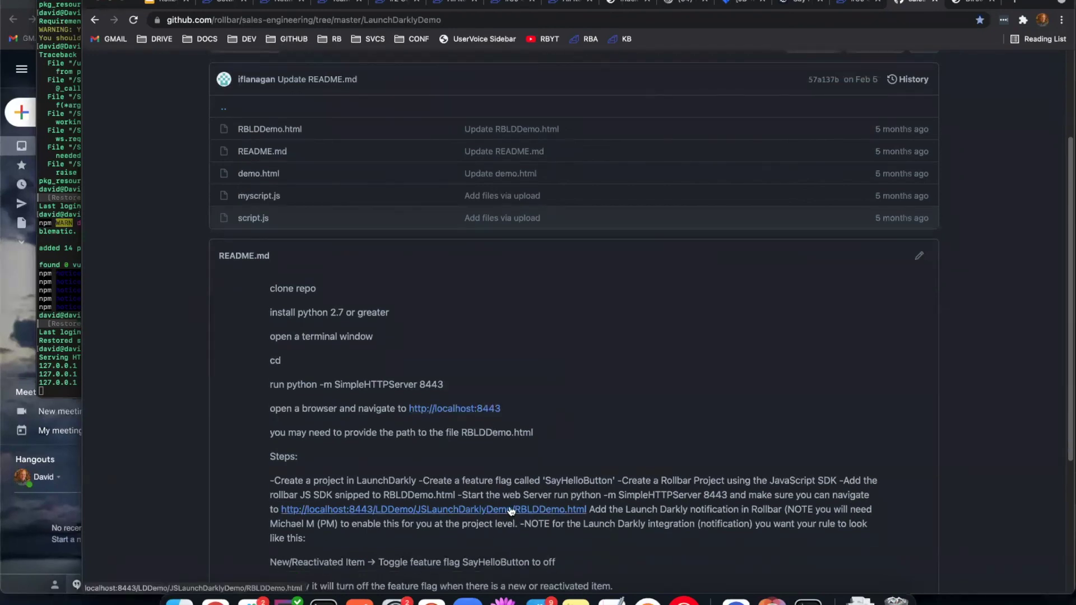
Step: Try to load RBLDDemo.html from the root of the local server at localhost:8443
click(972, 3)
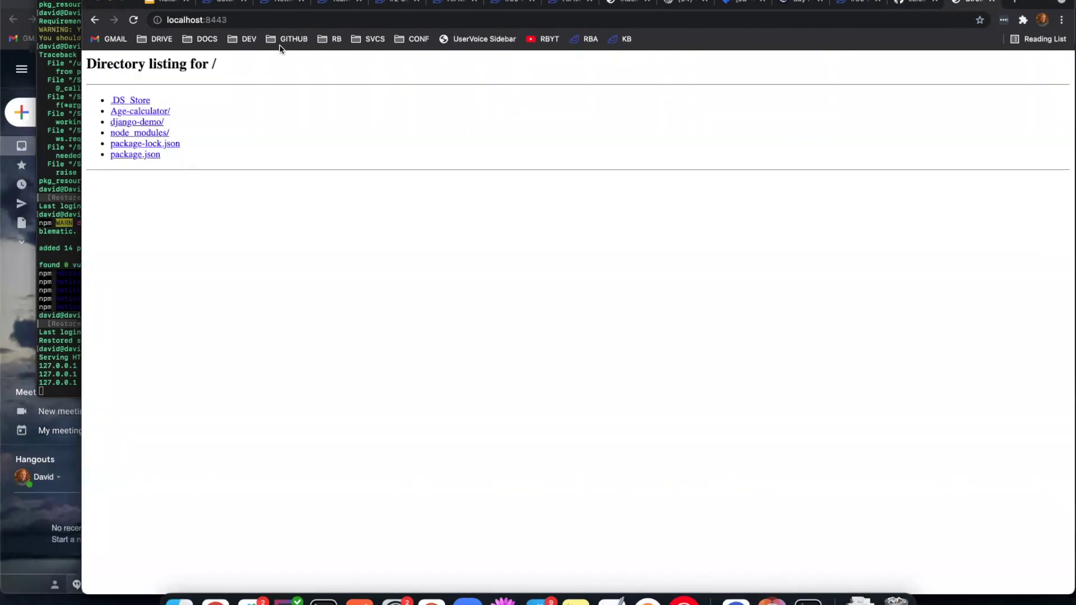
click(277, 19)
click(278, 19)
text(/)
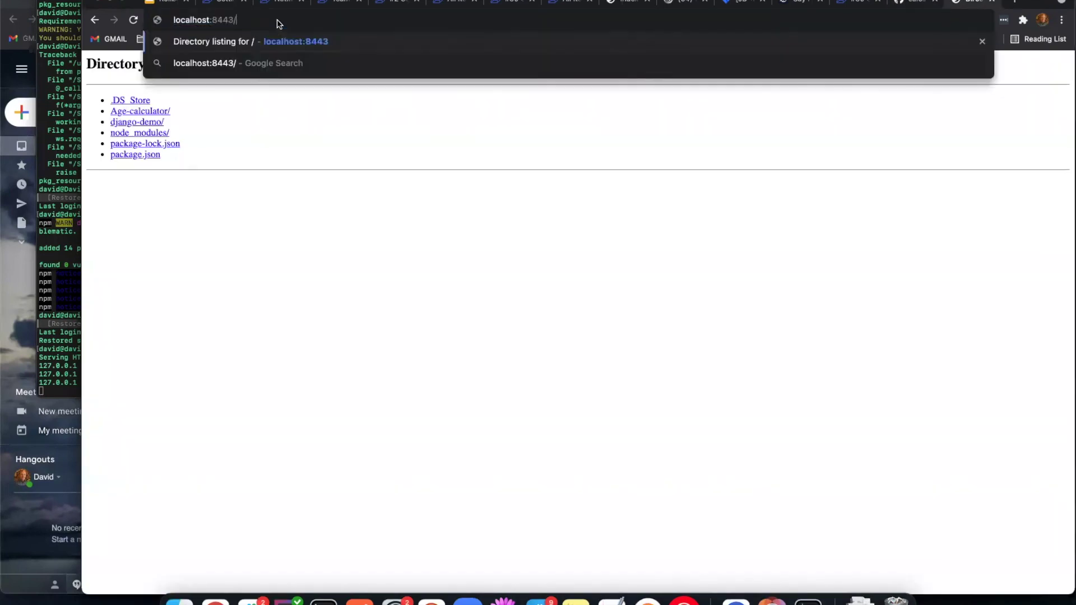
text(RB)
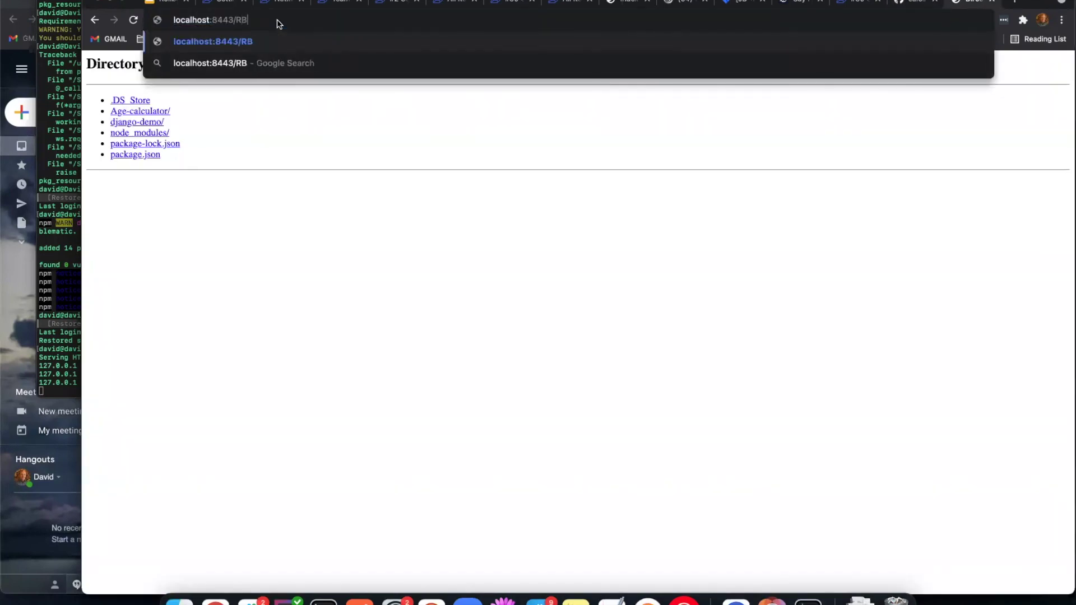
text(LDDEmo.html)
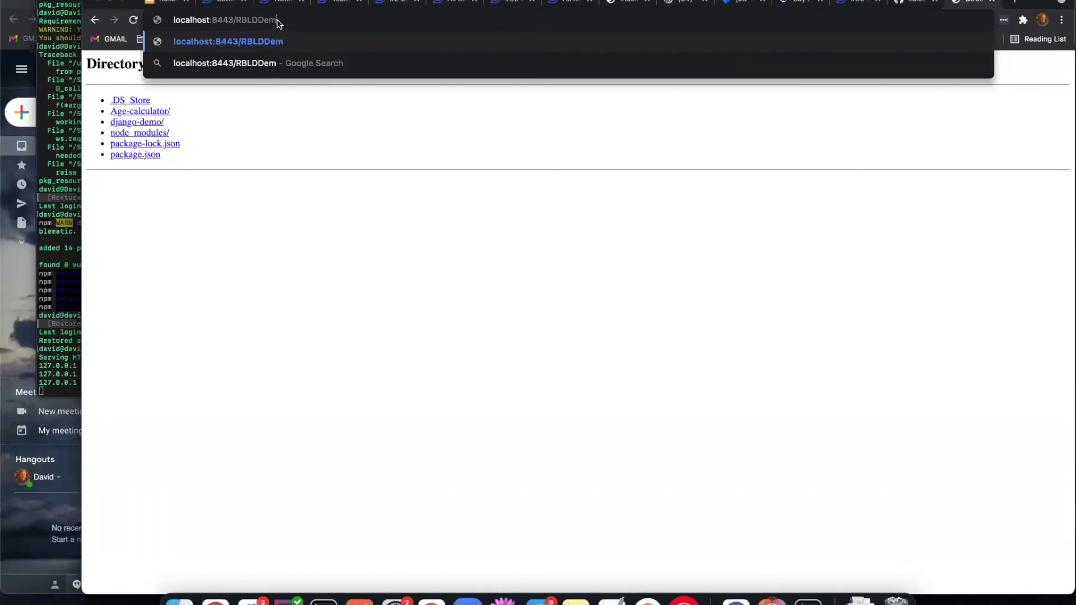
key(Return)
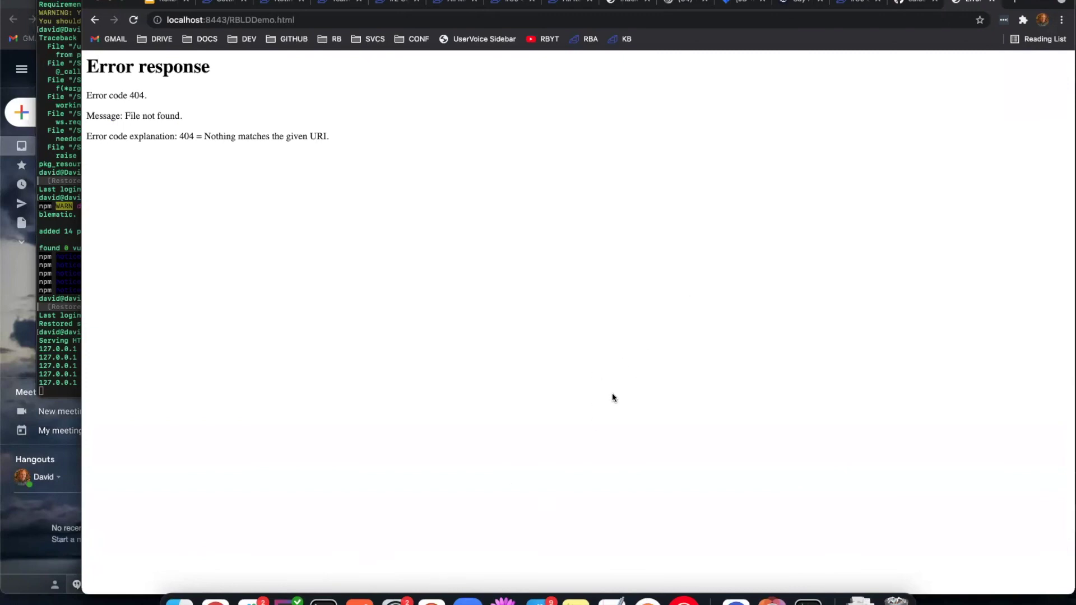
Step: Check the server output in the terminal, and follow the GitHub README's link to localhost:8443/LDDemo/JSLaunchDarklyDemo/RBLDDemo.html
click(63, 247)
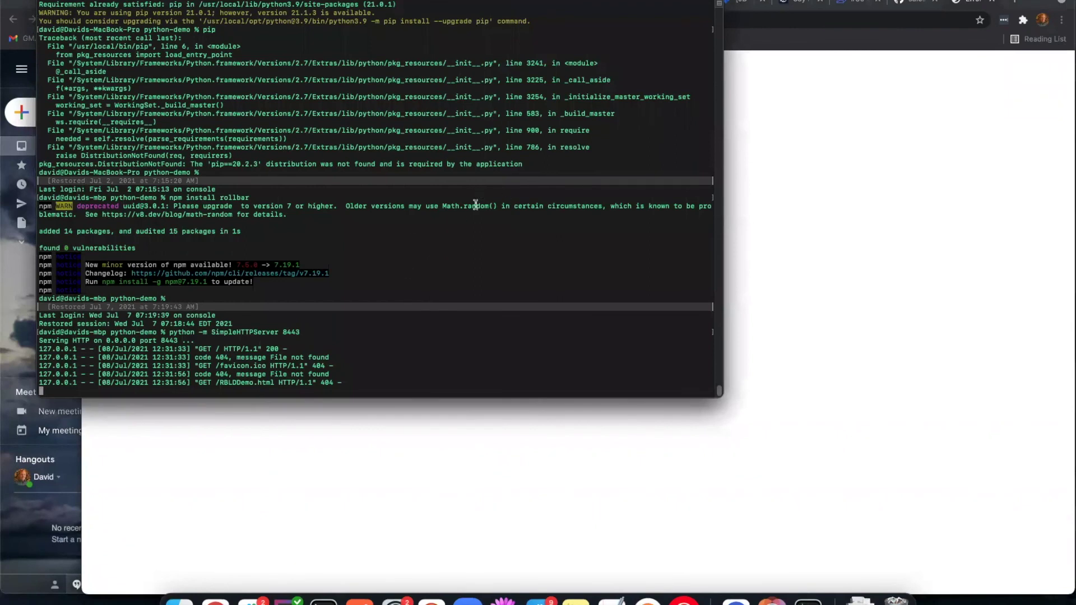
click(894, 321)
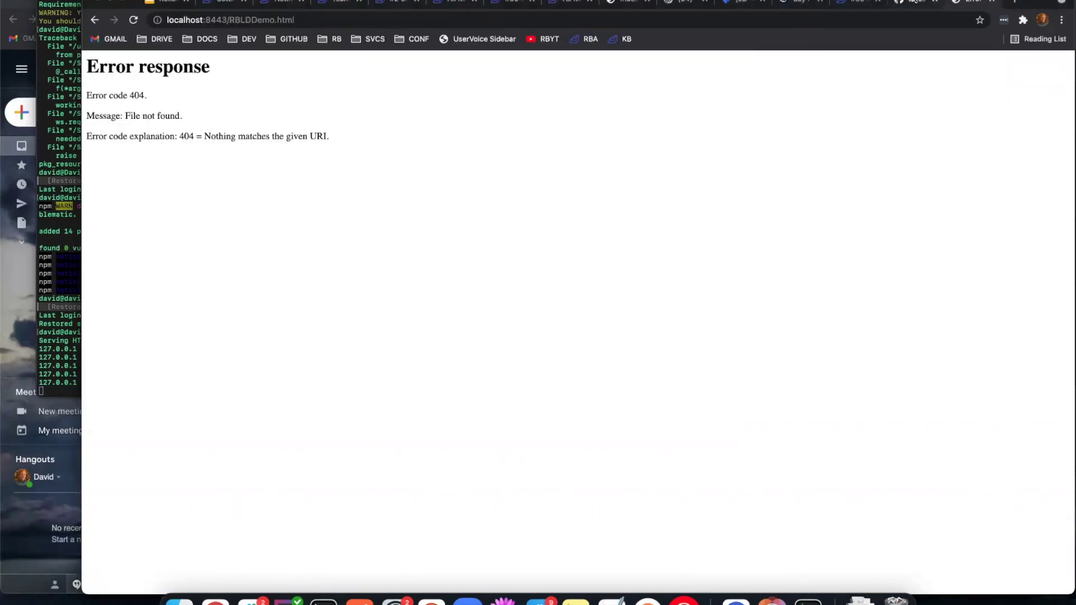
click(913, 1)
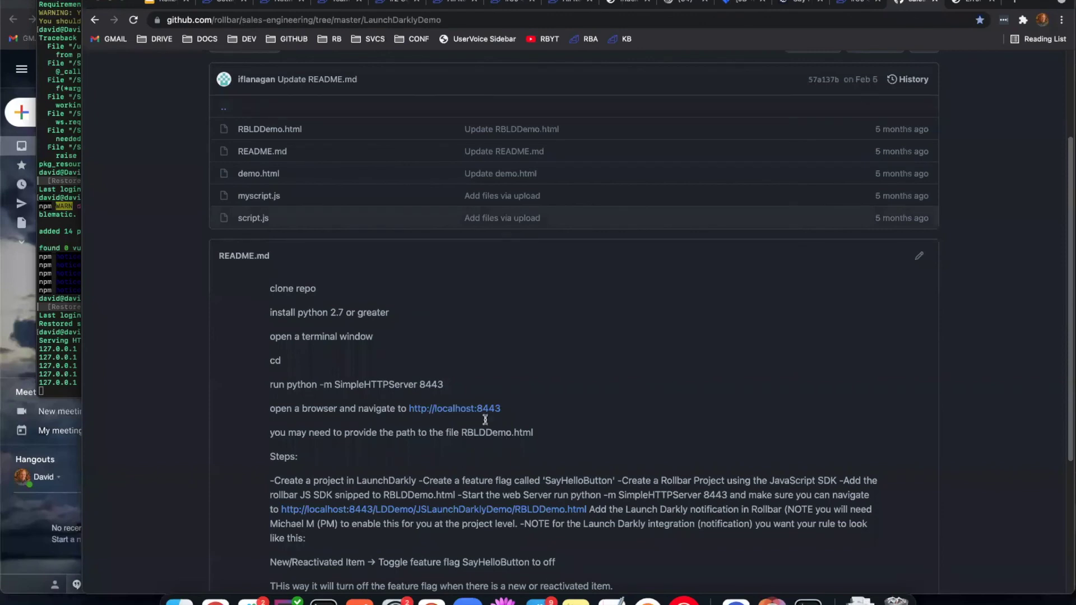
scroll(485, 419, down, 5)
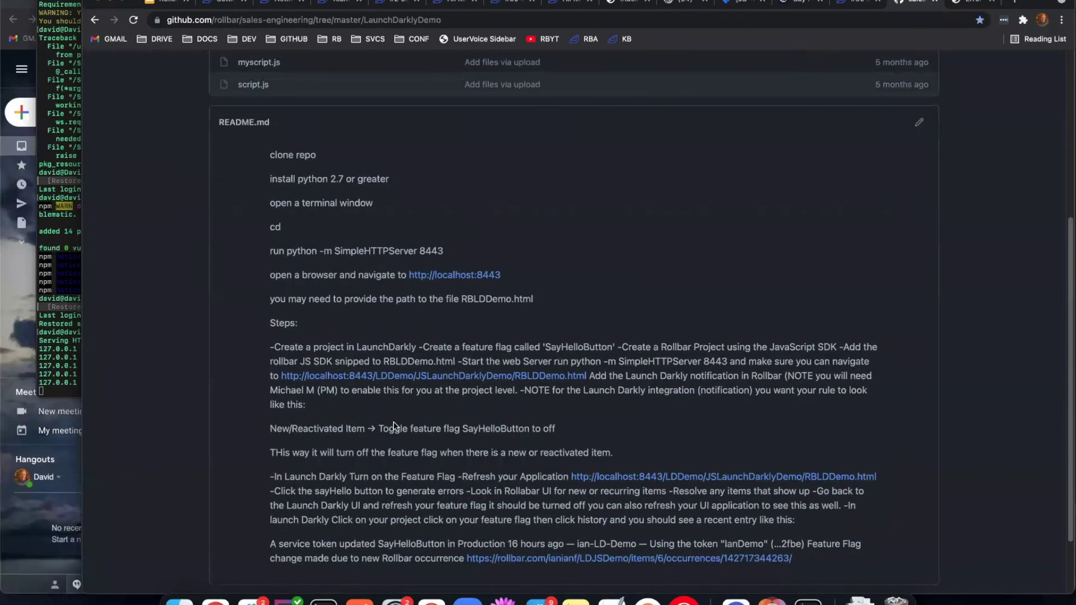
scroll(438, 402, down, 1)
drag(748, 453, 749, 459)
click(751, 461)
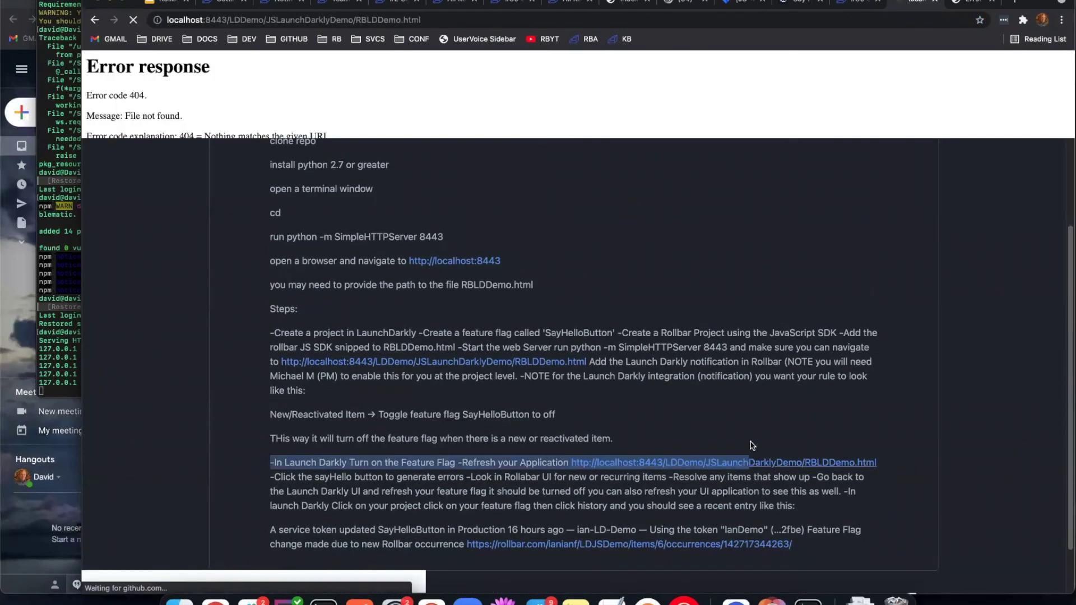
Step: Close both browser tabs showing the RBLDDemo.html error pages
click(976, 2)
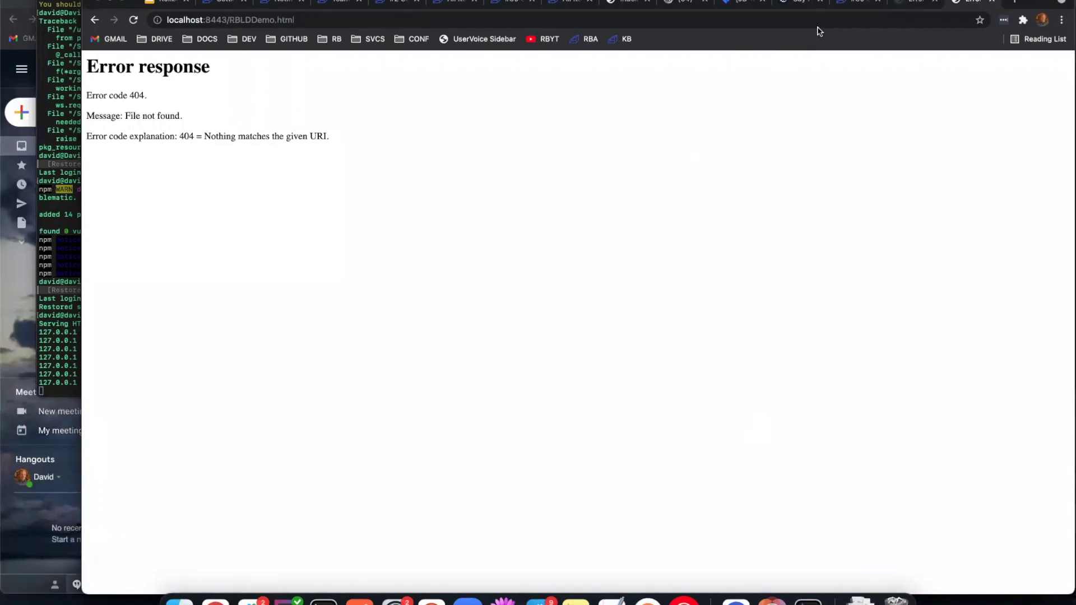
key(super+w)
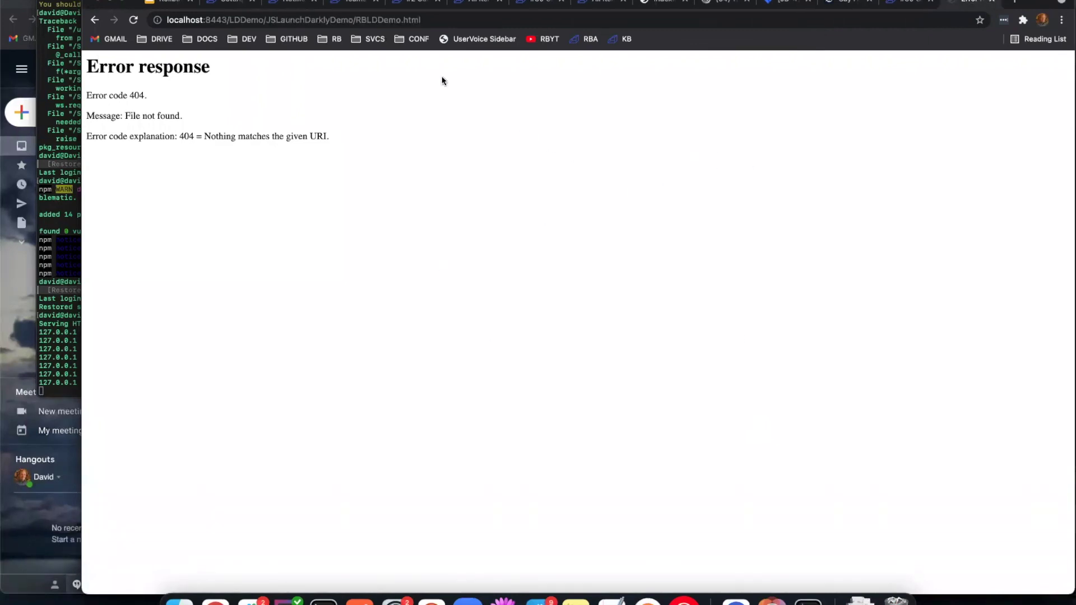
click(432, 22)
key(super+w)
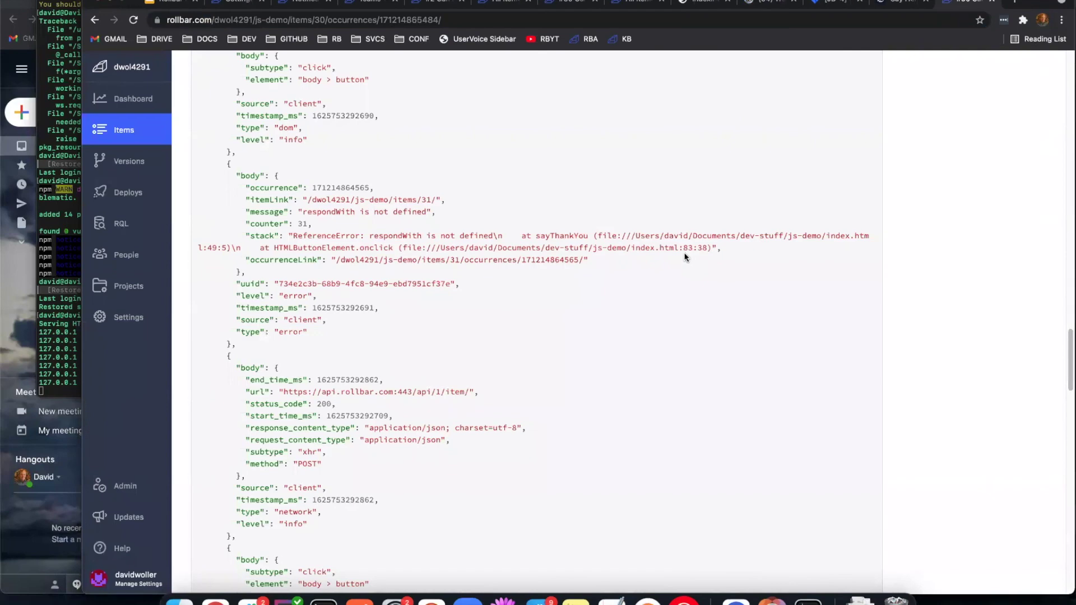
Step: Open localhost:8443 in a new tab to check its directory listing, and close that tab
key(super+t)
text(localhost)
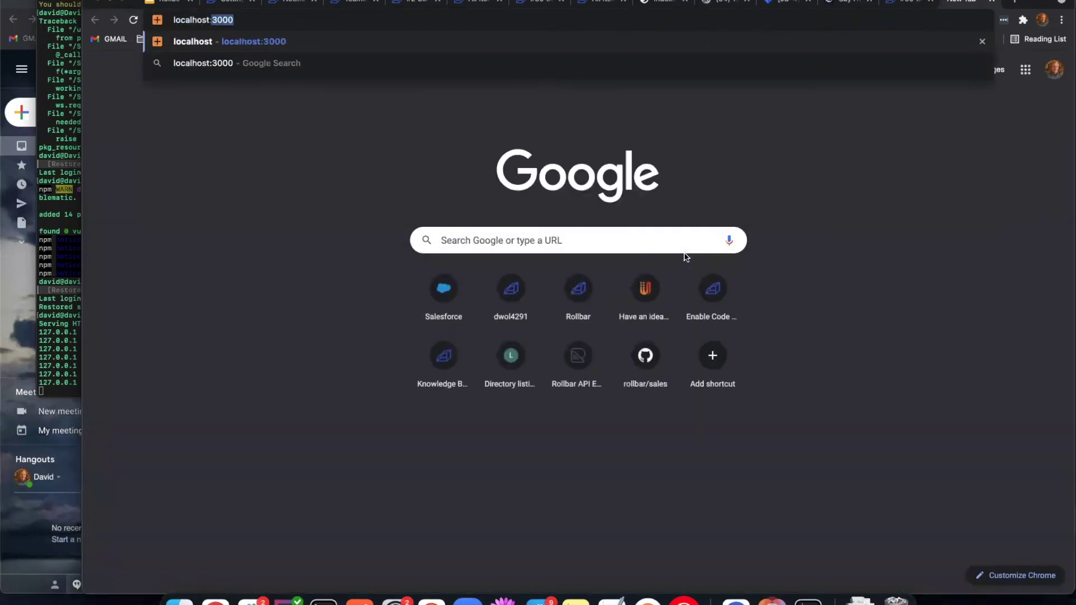
text(:8443)
key(Return)
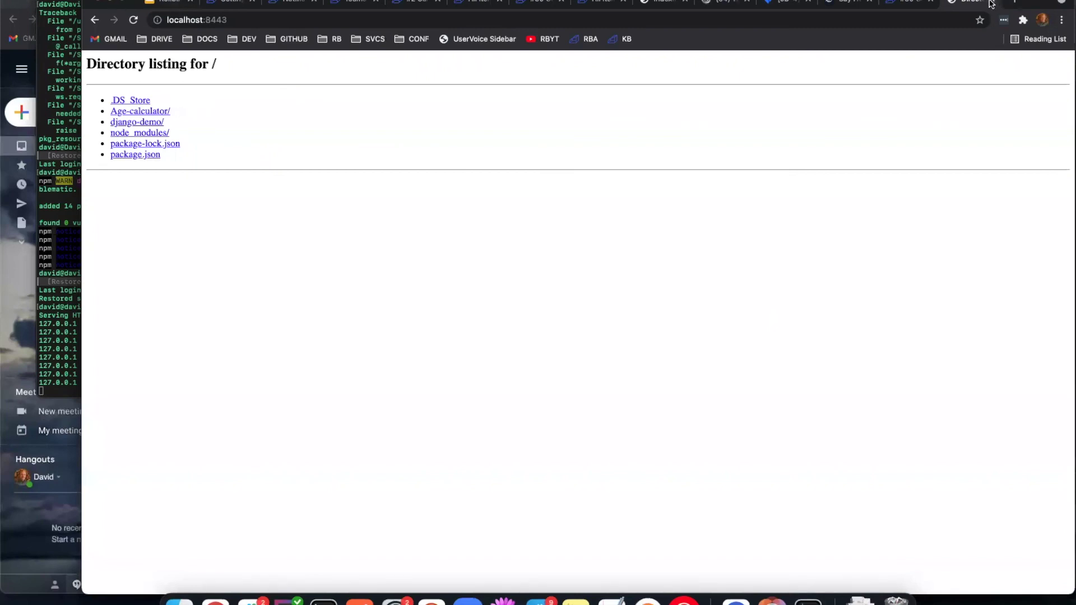
key(super+w)
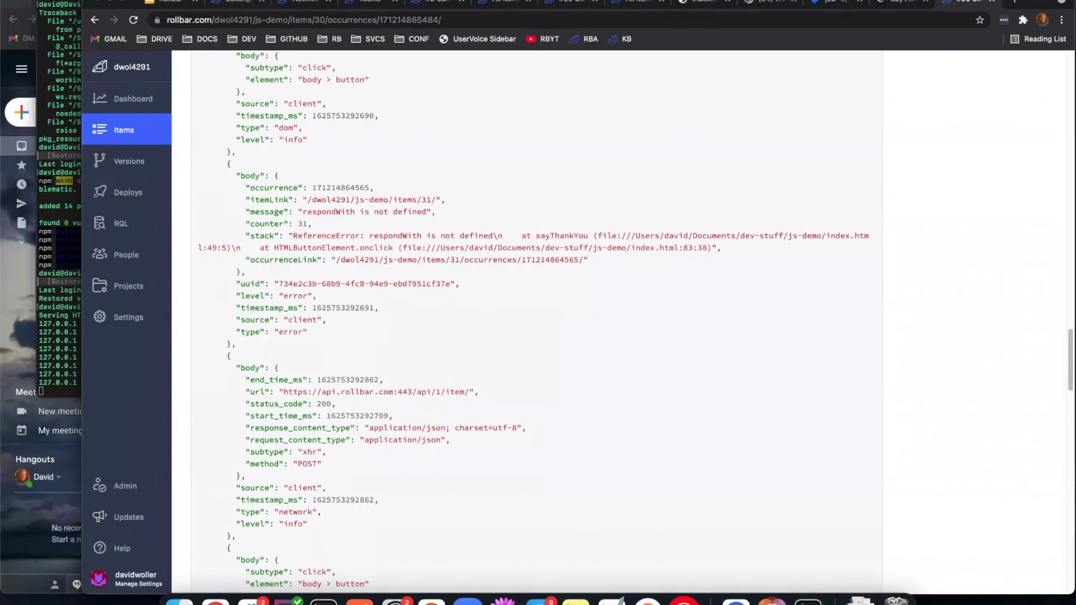
Step: Return to the Google Slides deck and show slide 14, Q&A
click(170, 4)
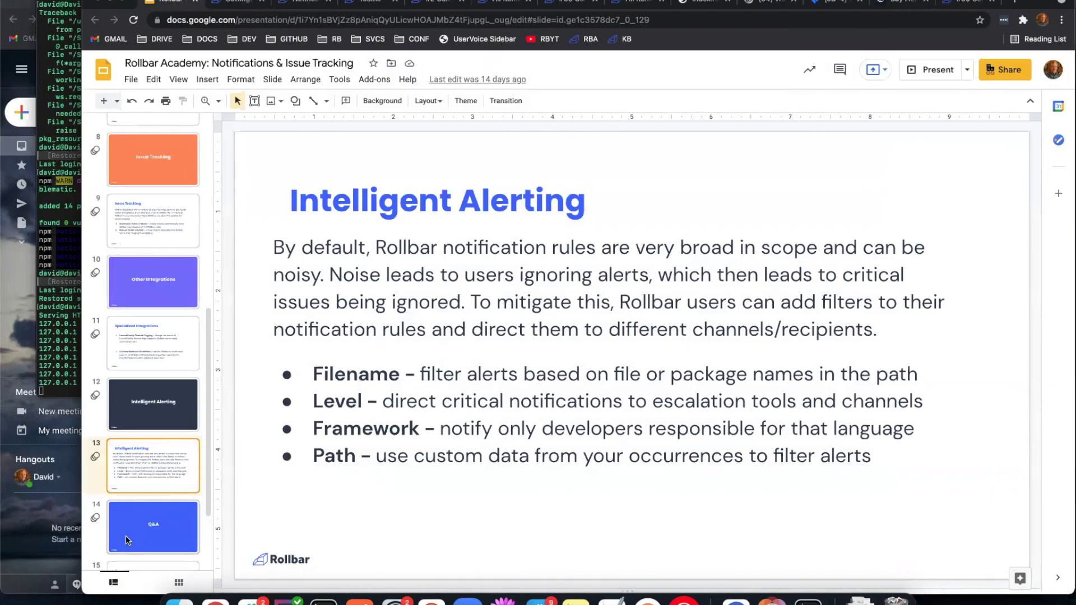
click(143, 525)
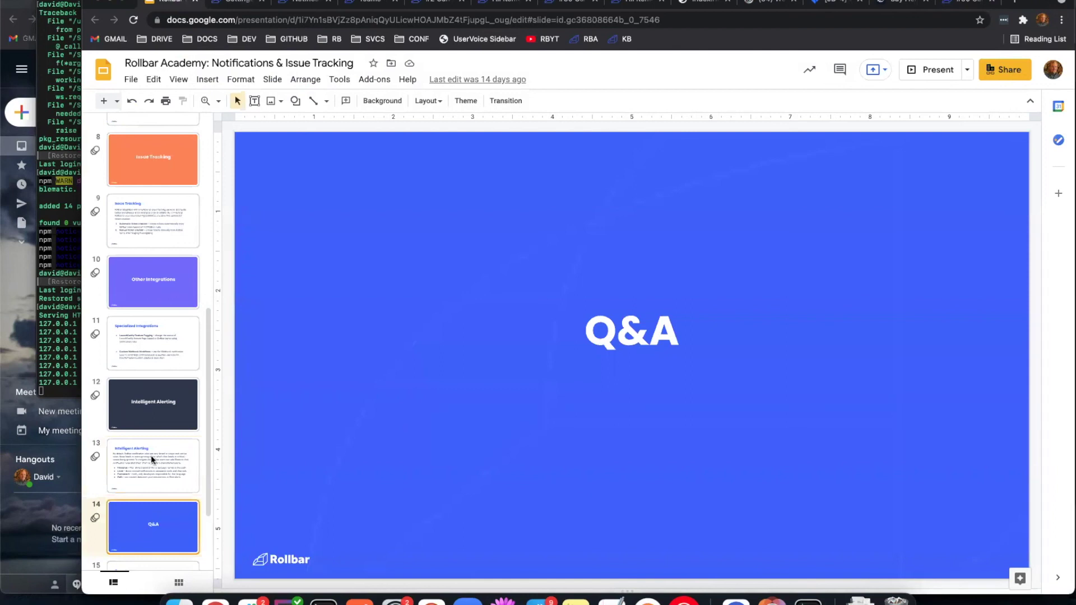
Step: Review js-demo's Slack settings and rules in Rollbar, and return to the Notifications channel overview
click(246, 4)
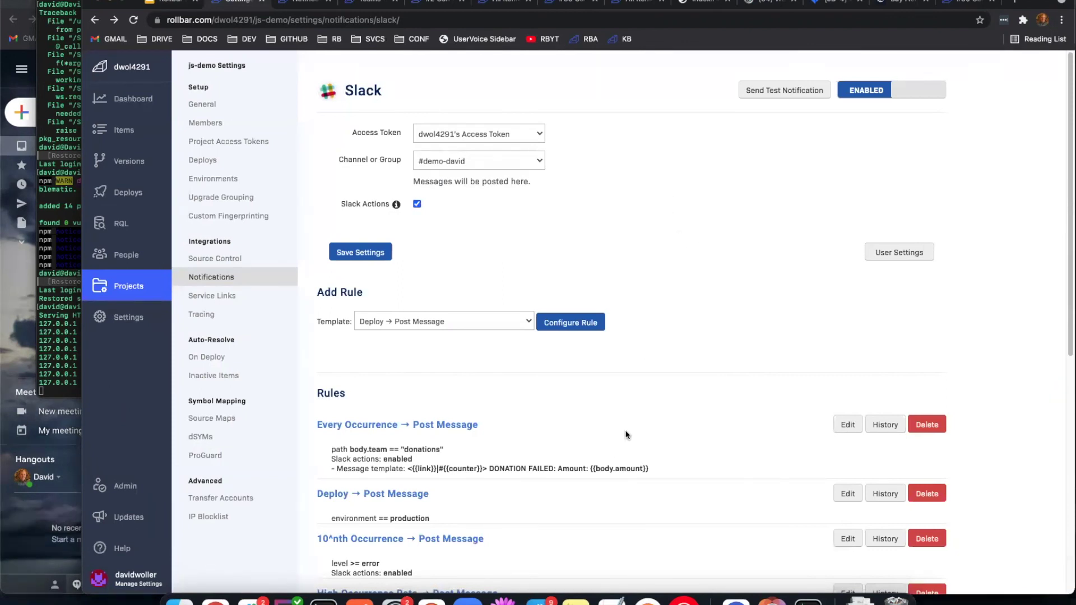
scroll(626, 435, down, 4)
scroll(648, 319, up, 1)
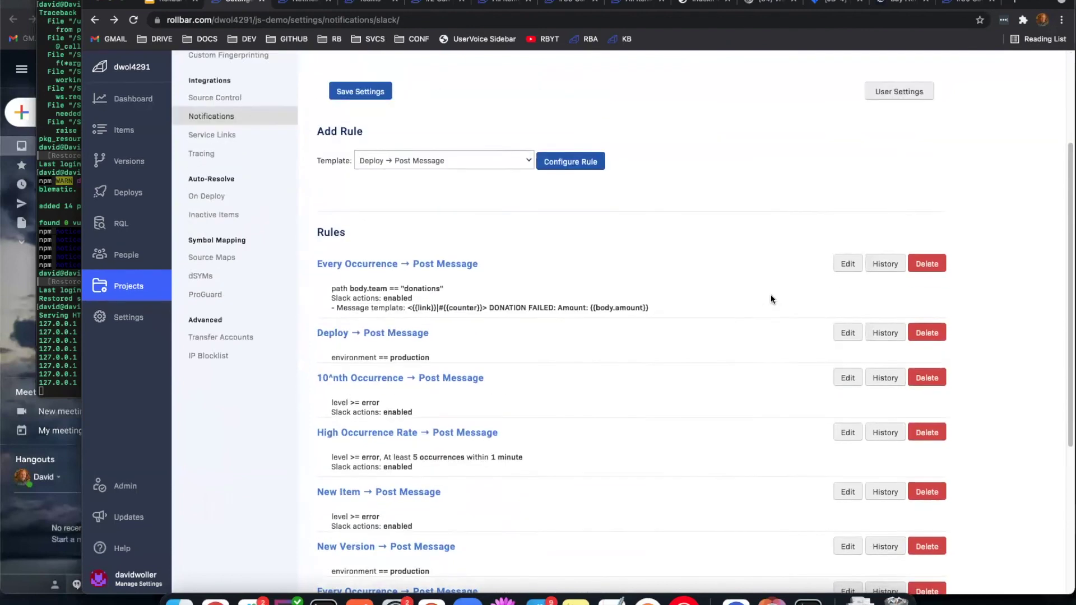
scroll(754, 294, up, 1)
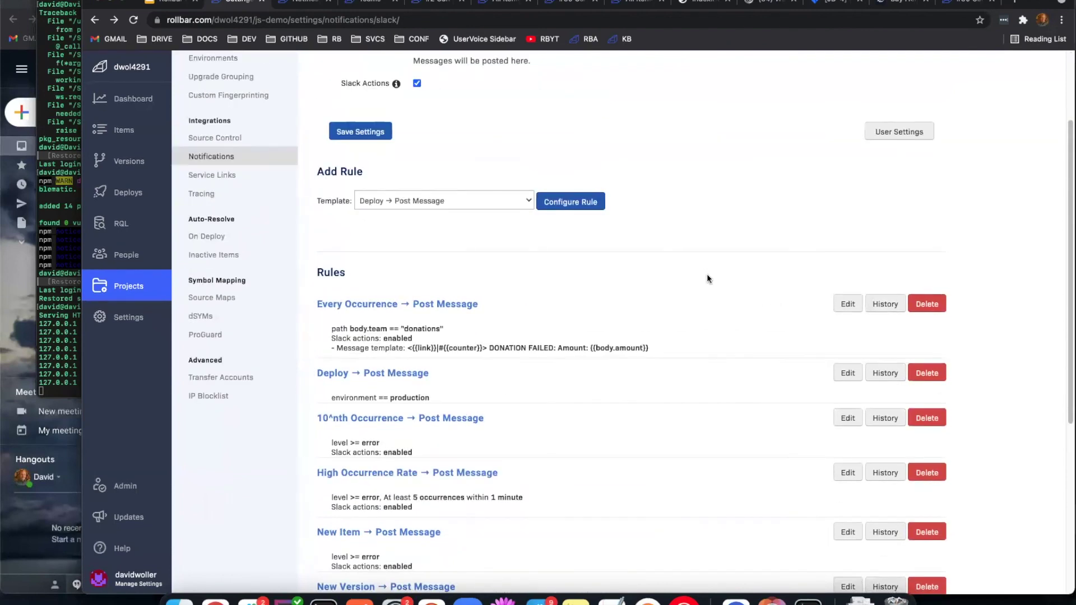
scroll(712, 276, up, 3)
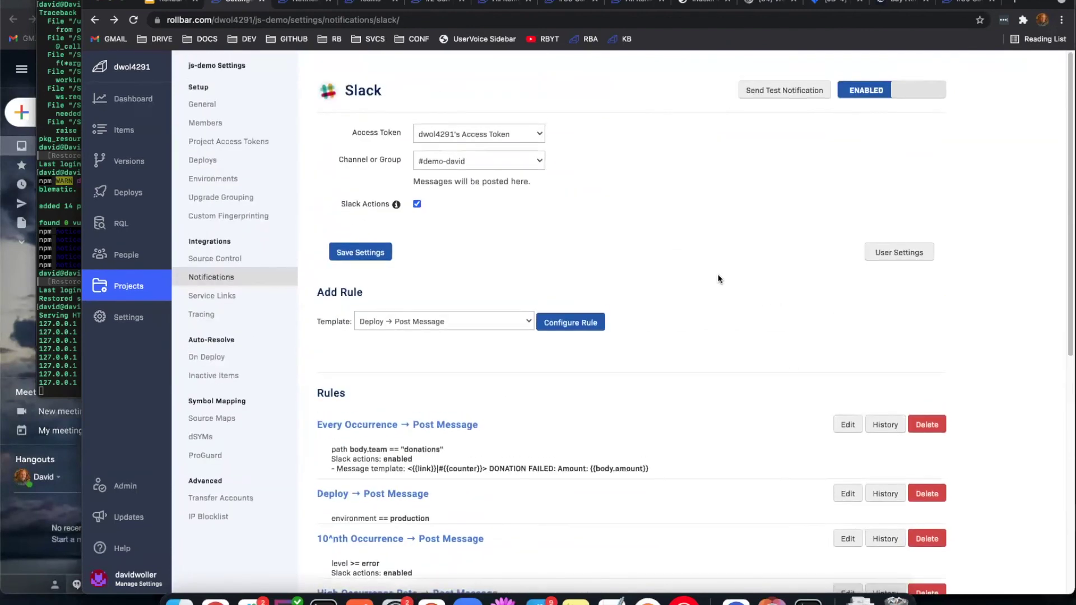
click(210, 281)
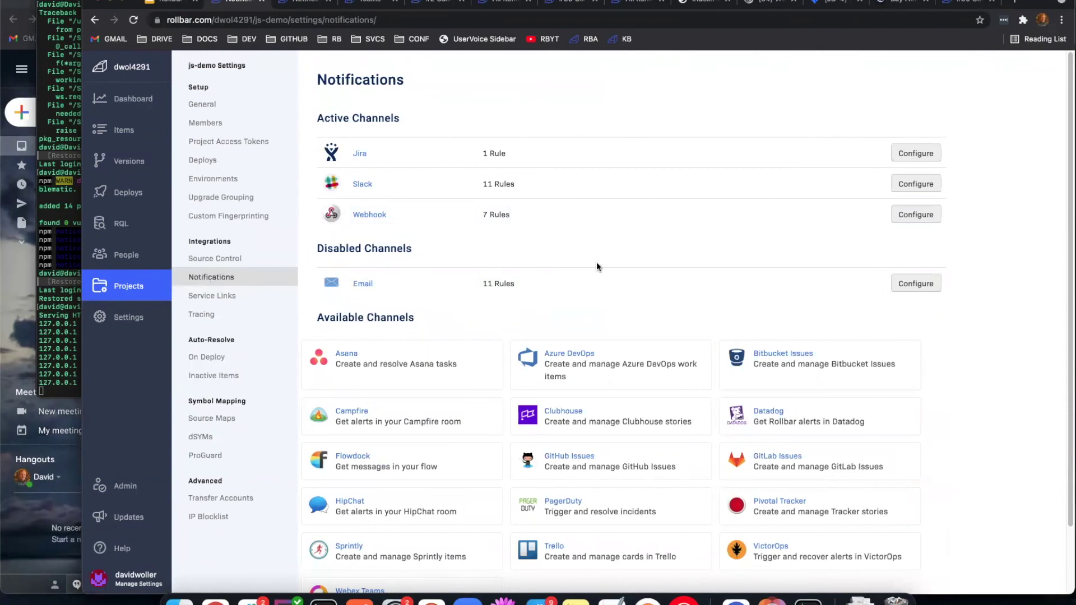
Step: Try a level == Critical filter on the Slack Every Occurrence rule for the donations team, and close the rule without saving
click(365, 185)
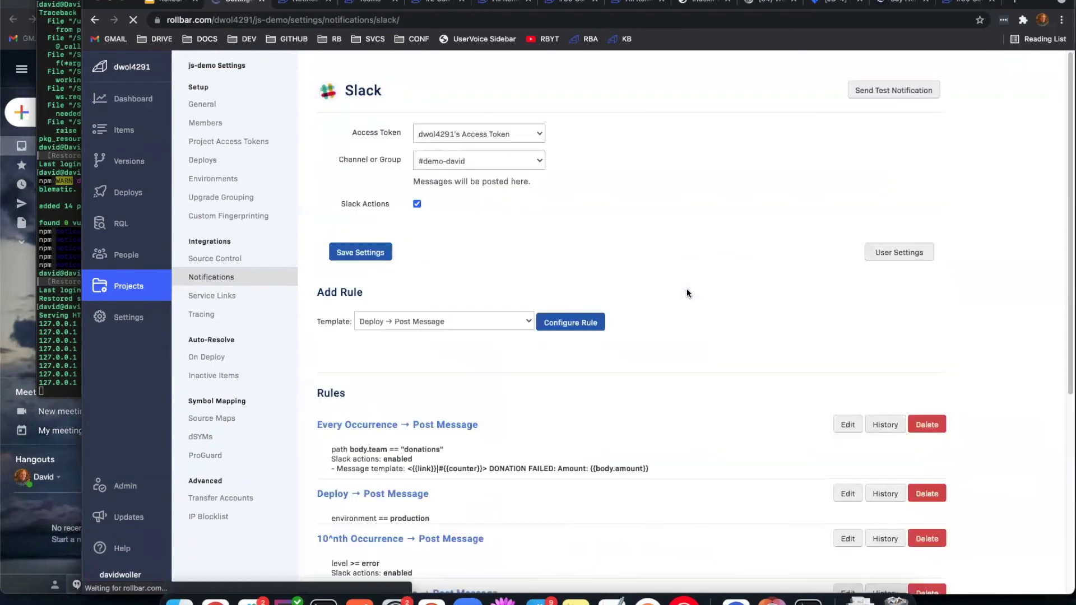
click(844, 424)
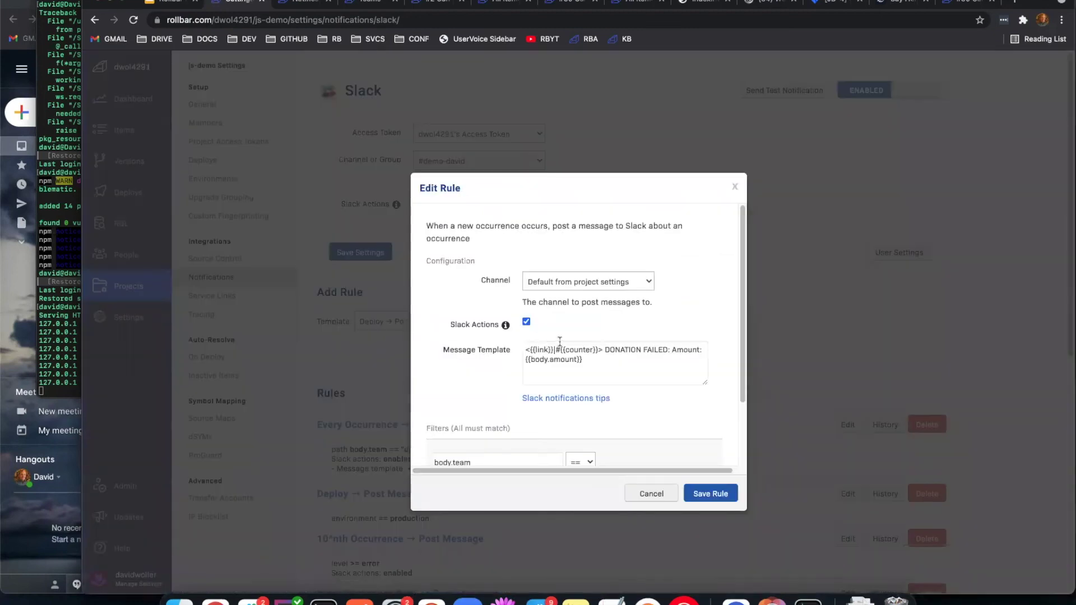
scroll(520, 399, down, 3)
click(482, 442)
click(467, 330)
scroll(587, 400, down, 2)
click(582, 408)
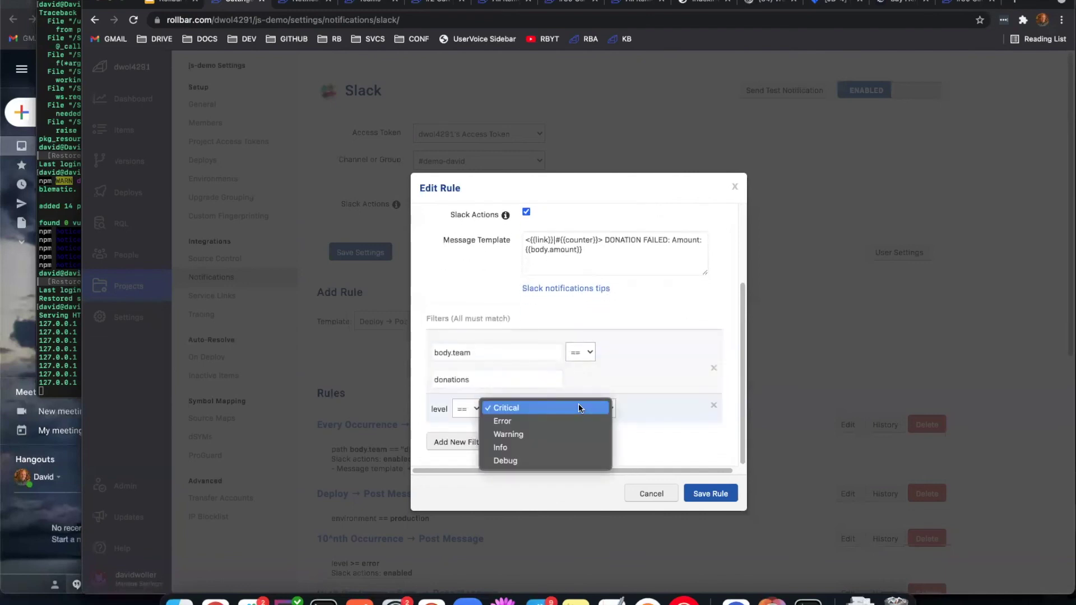
click(607, 345)
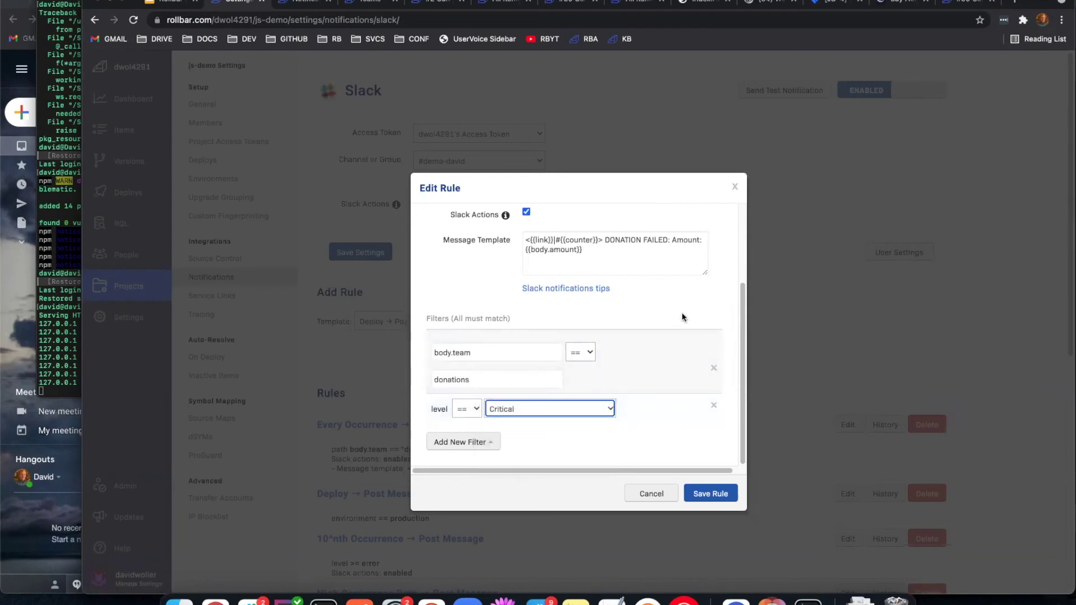
click(738, 186)
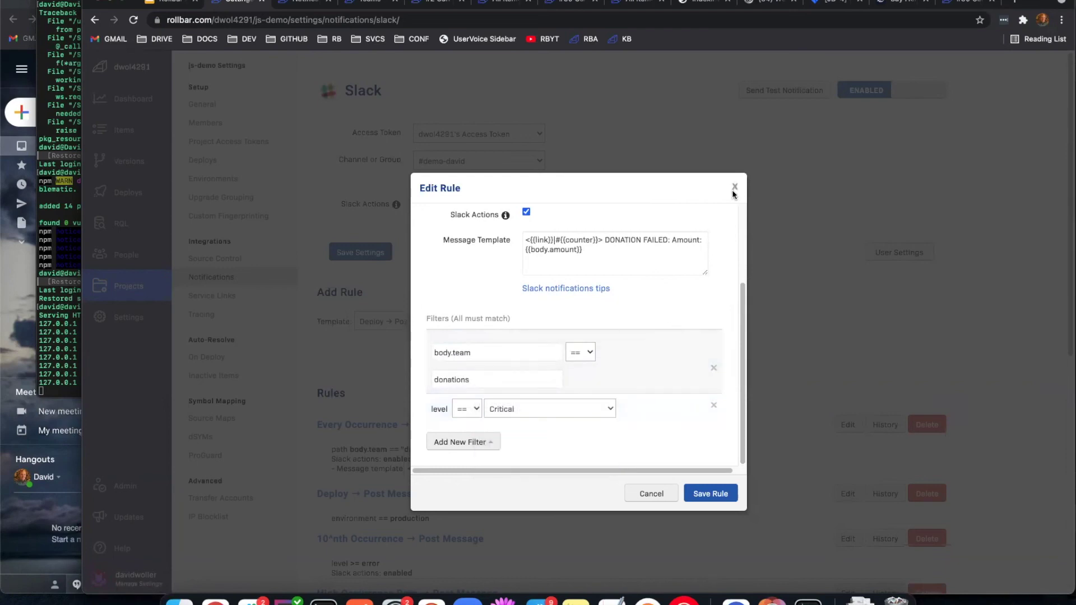
click(732, 194)
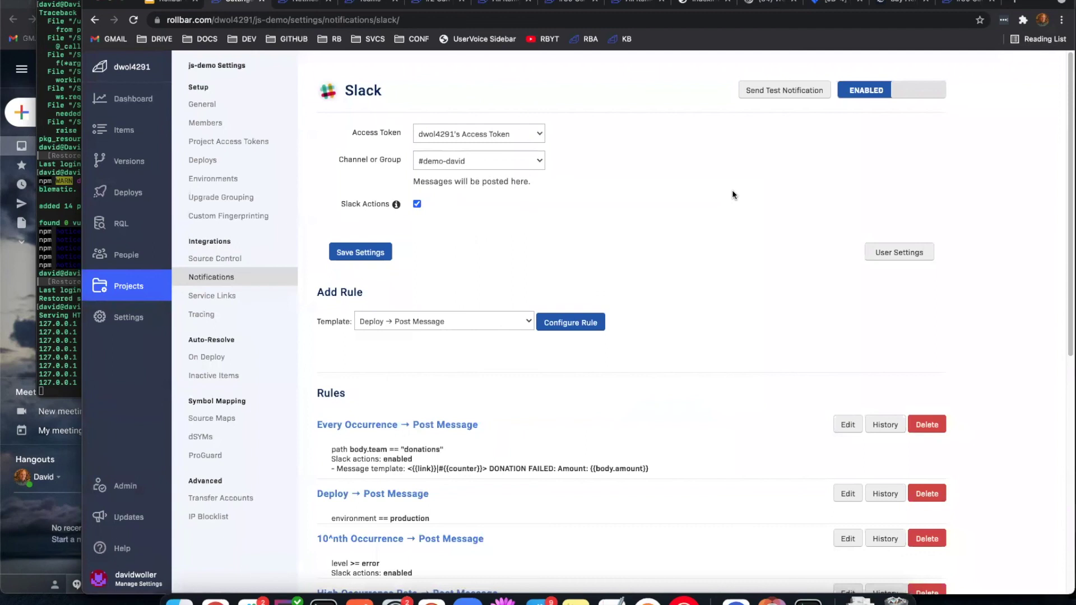
Step: Review the full list of Slack rules, including the rate limit and item status rules, and return to the channel settings
scroll(650, 243, down, 10)
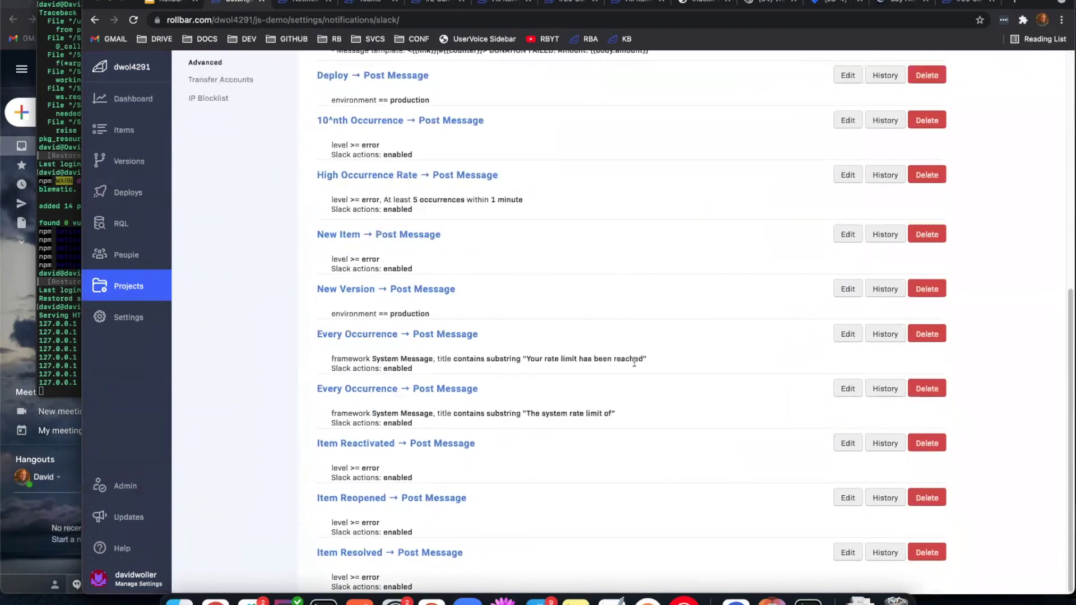
scroll(774, 375, up, 2)
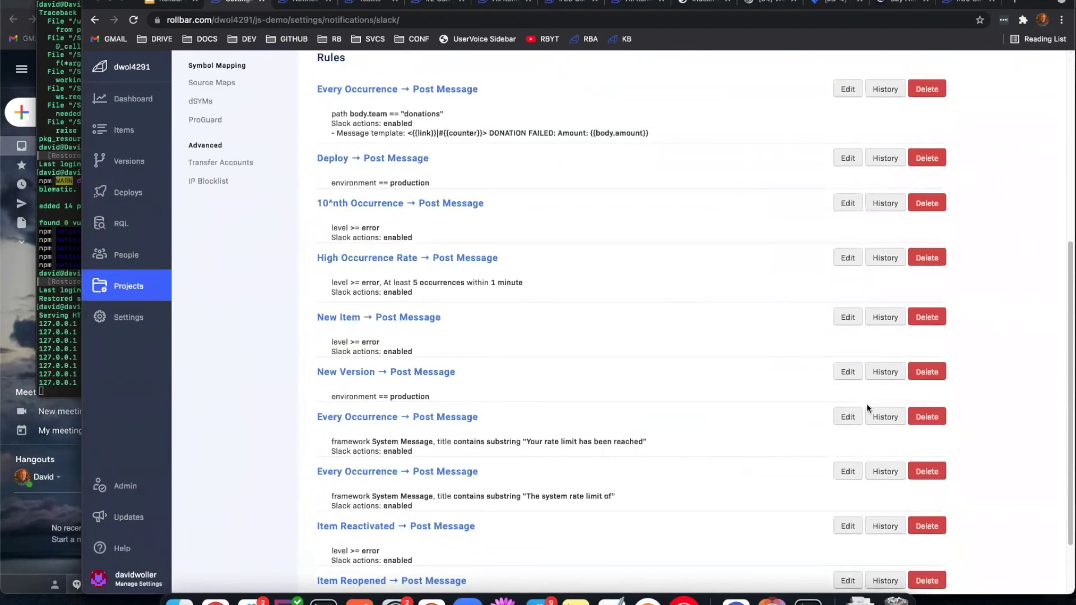
scroll(829, 392, down, 2)
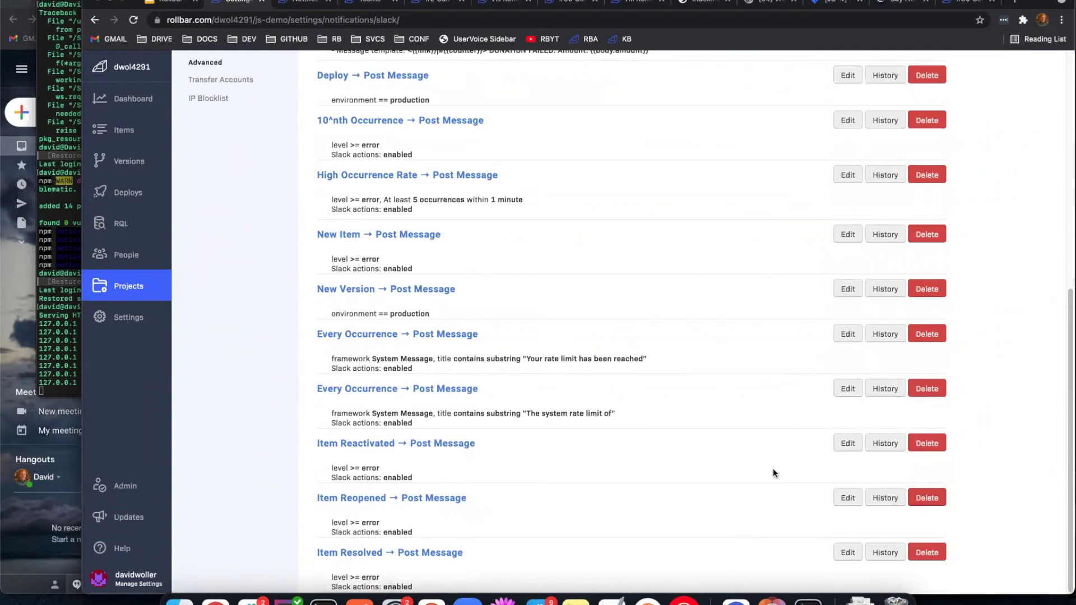
scroll(790, 416, up, 5)
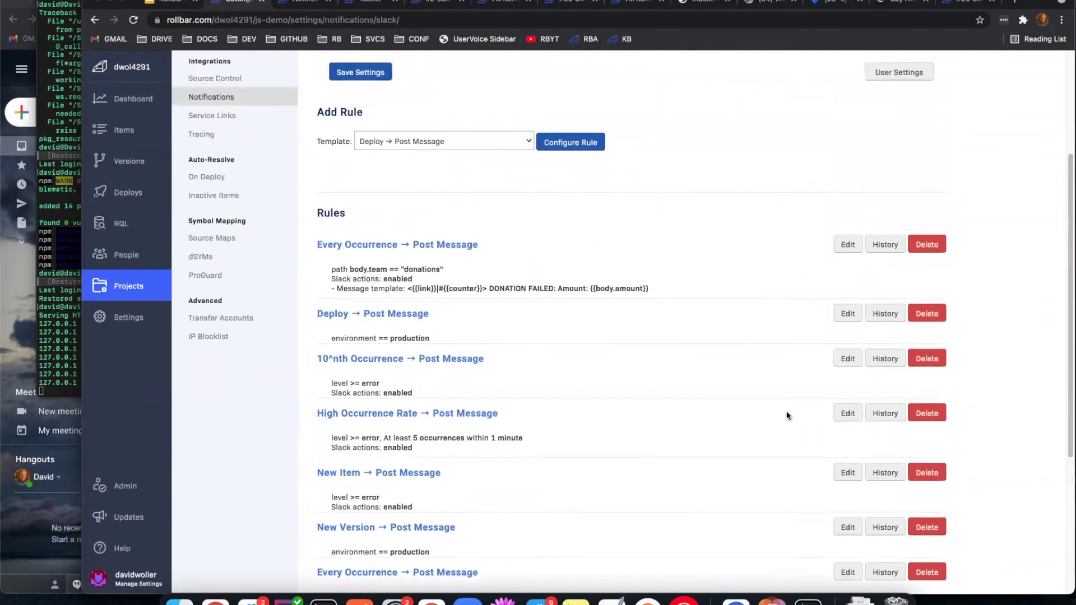
scroll(795, 403, up, 2)
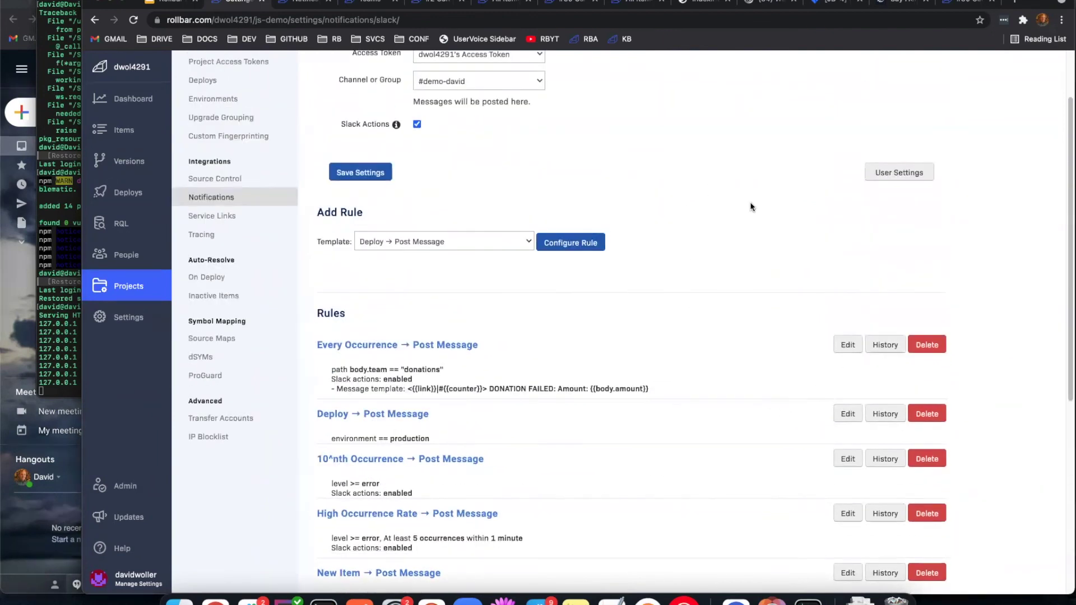
scroll(751, 207, up, 2)
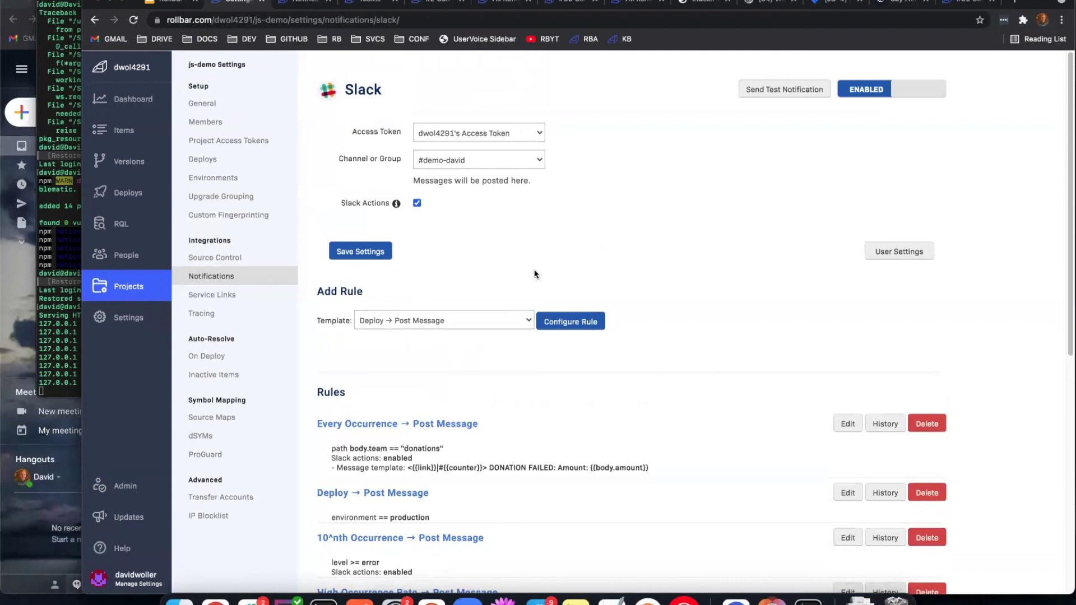
Step: Return to js-demo's Notifications channel overview, and switch to the Google Slides deck to show slide 15, Resources
click(233, 280)
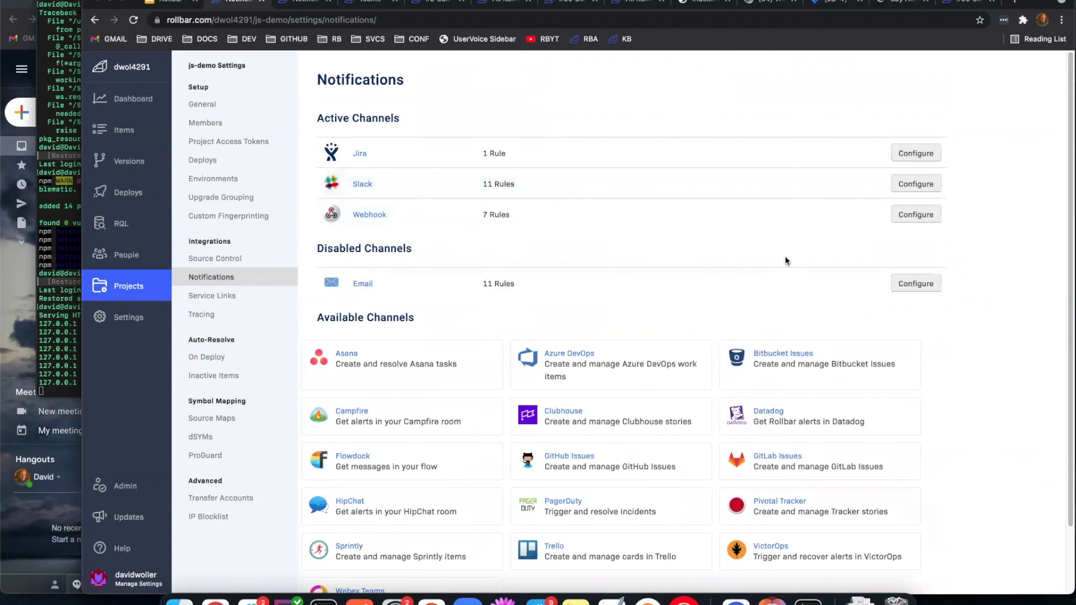
click(167, 3)
click(159, 479)
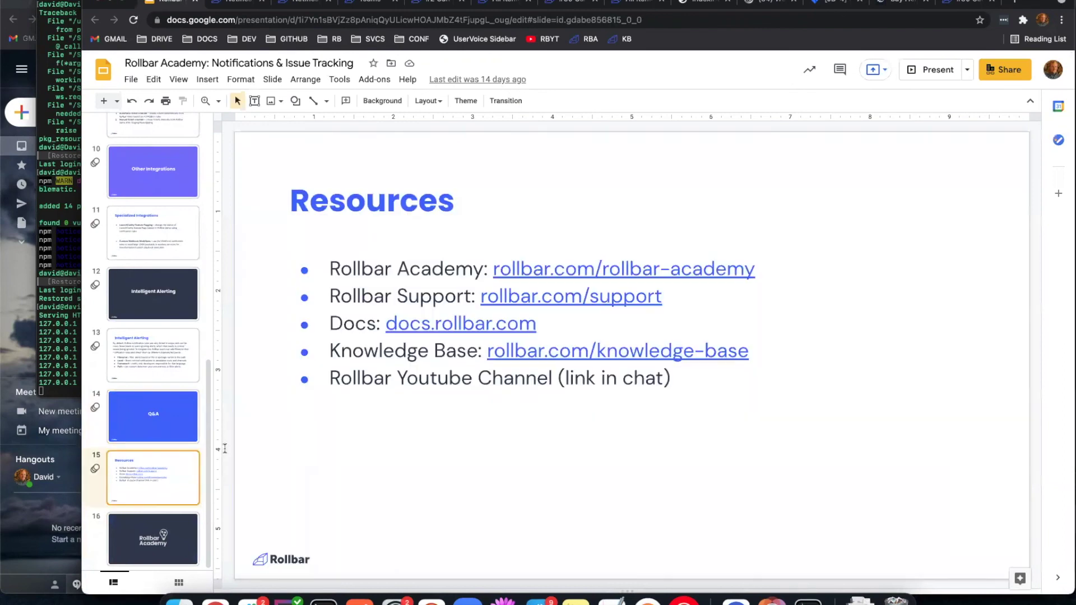
click(831, 308)
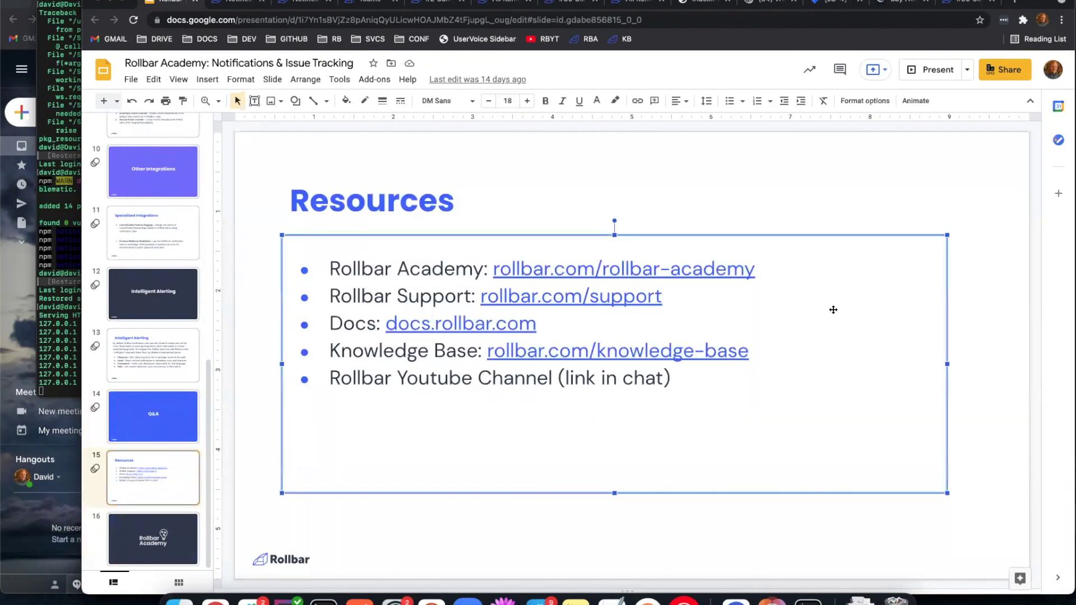
click(996, 328)
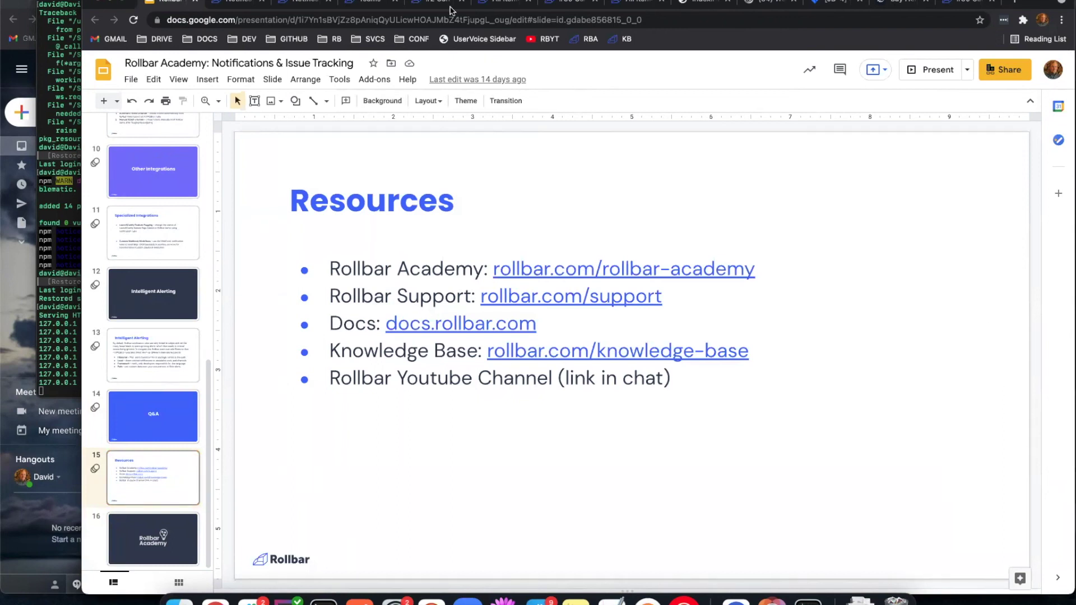
Step: Copy the RBYT bookmark and highlight the word Academy in the first entry of the Resources slide
right_click(530, 40)
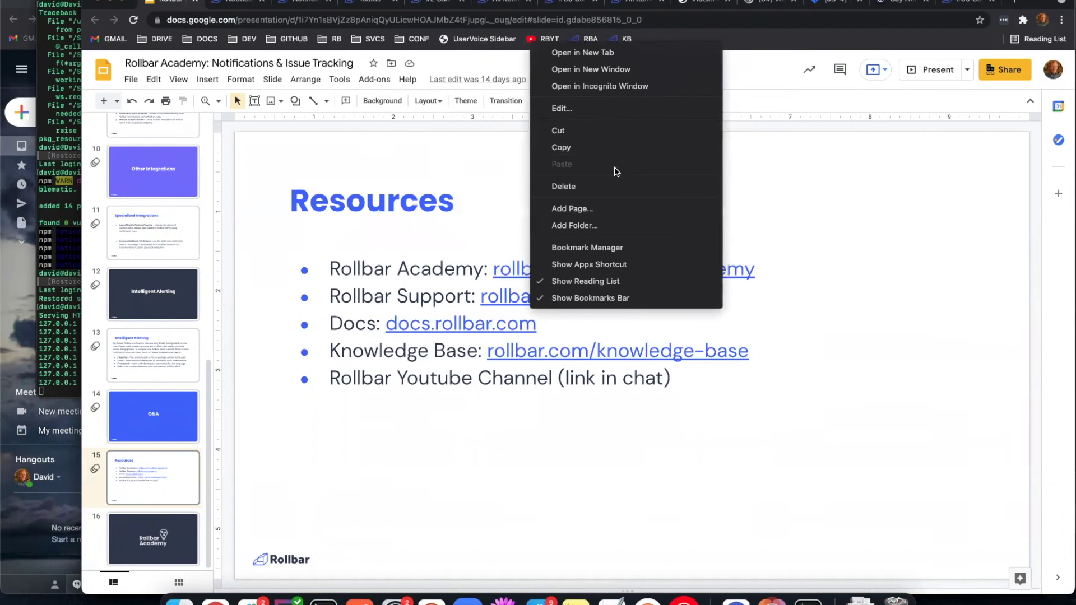
click(610, 147)
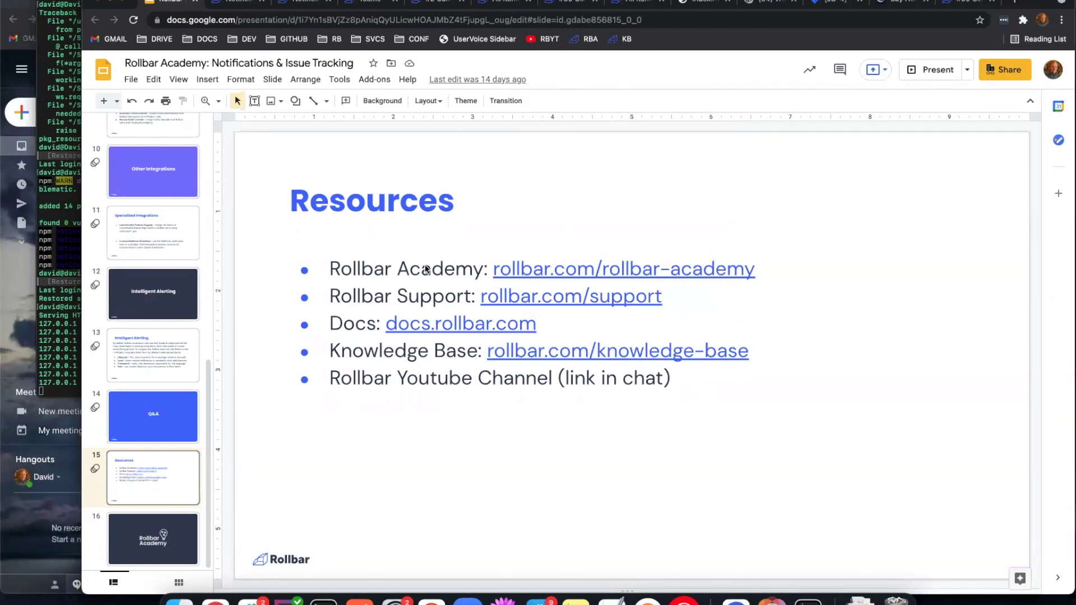
drag(399, 267, 488, 261)
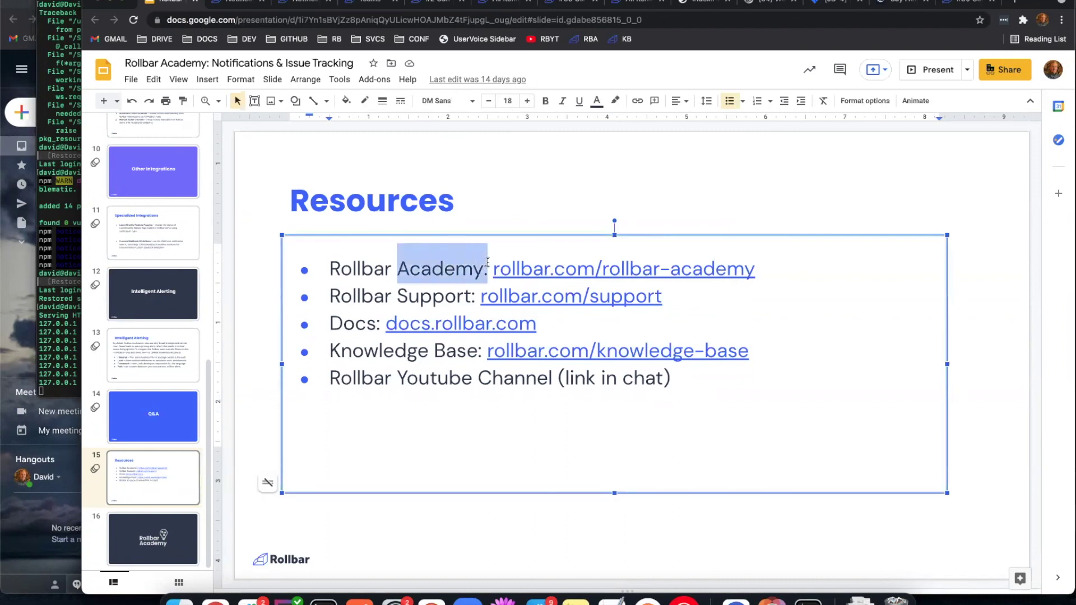
click(485, 262)
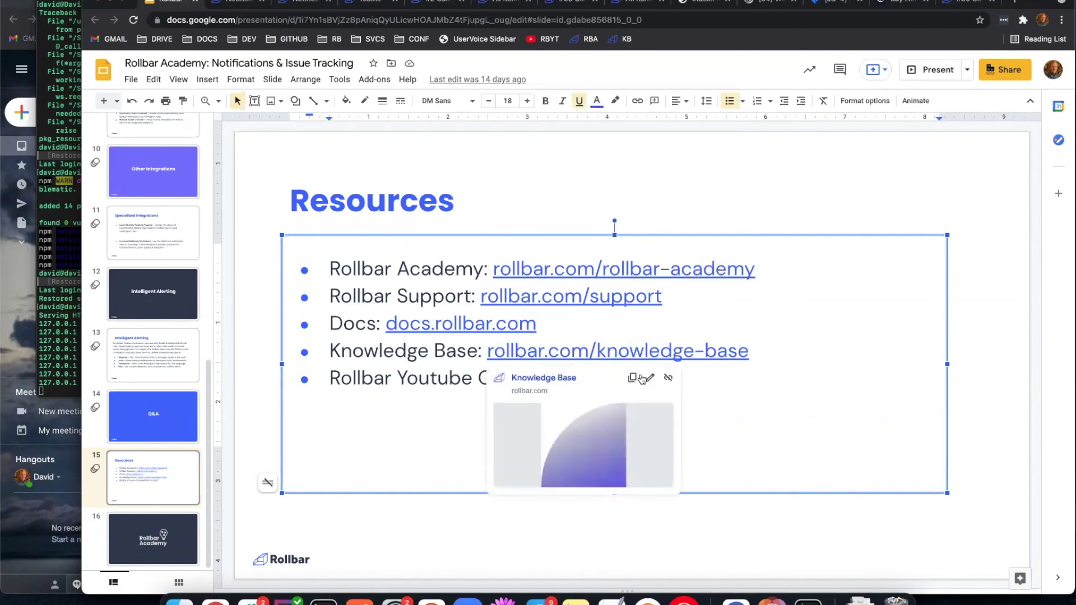
Step: Open the Rollbar Knowledge Base from the Resources slide and look through its article sections, including Working with Rollbar Items
click(541, 384)
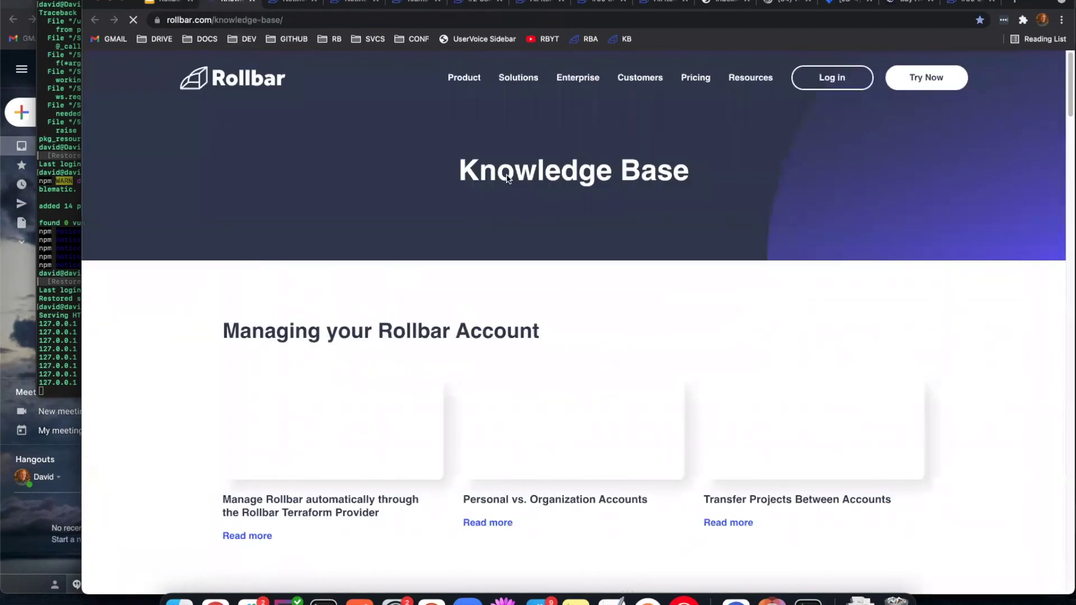
scroll(538, 227, down, 7)
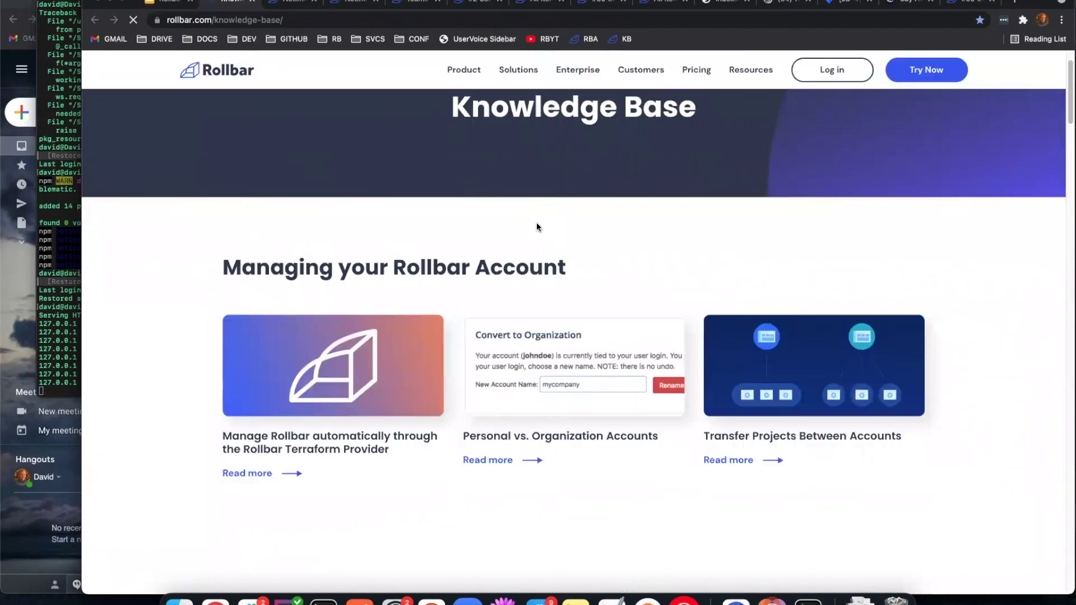
scroll(489, 245, down, 5)
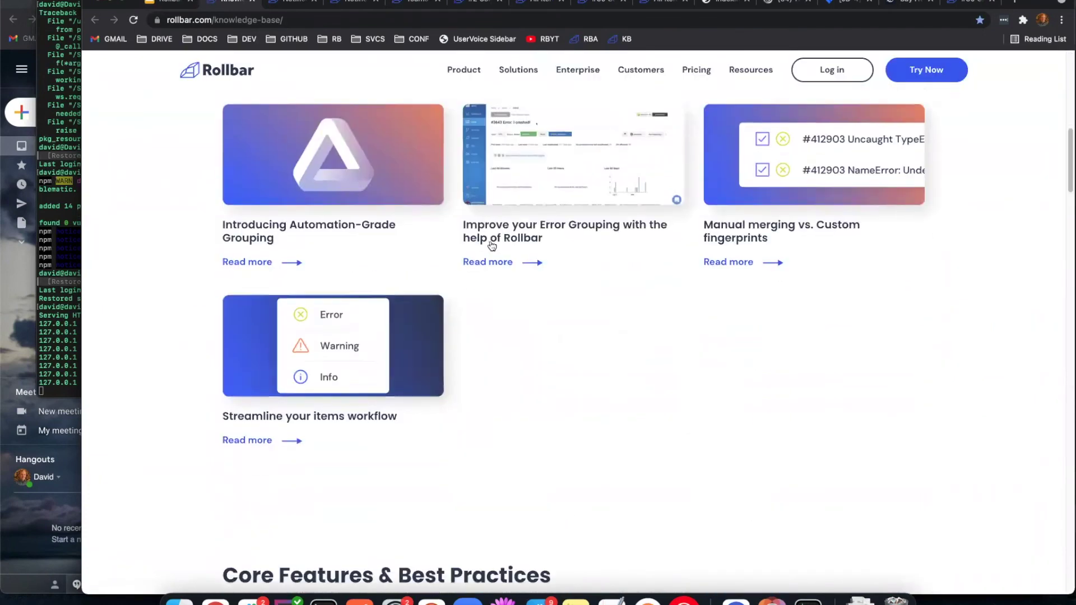
scroll(584, 236, down, 7)
scroll(515, 258, up, 4)
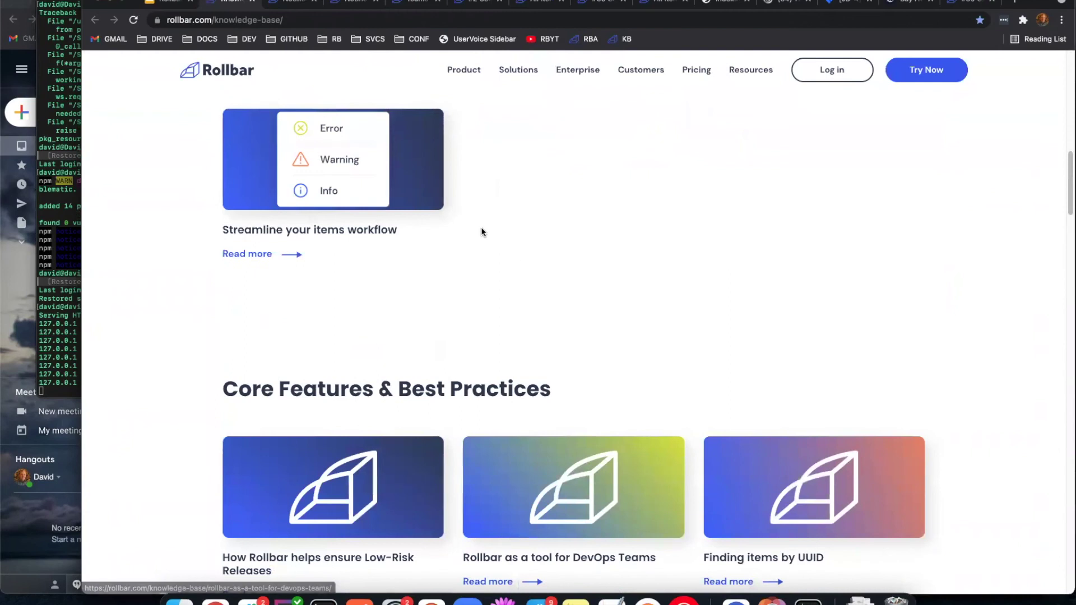
scroll(452, 249, up, 2)
scroll(551, 275, up, 3)
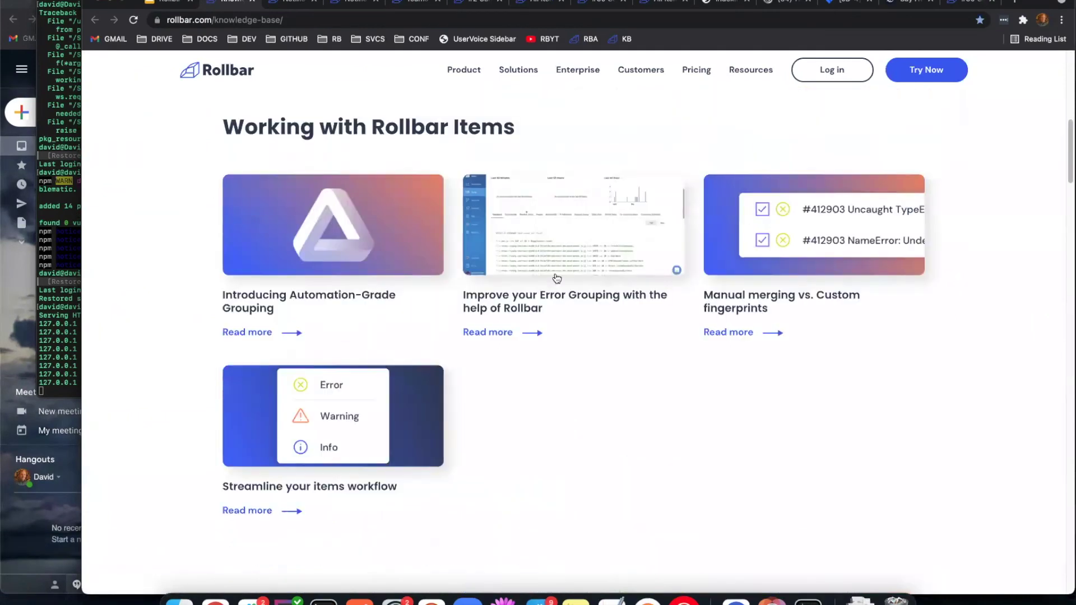
Step: Open the Streamline your items workflow article and review its video and the sections on active and resolved items
click(377, 425)
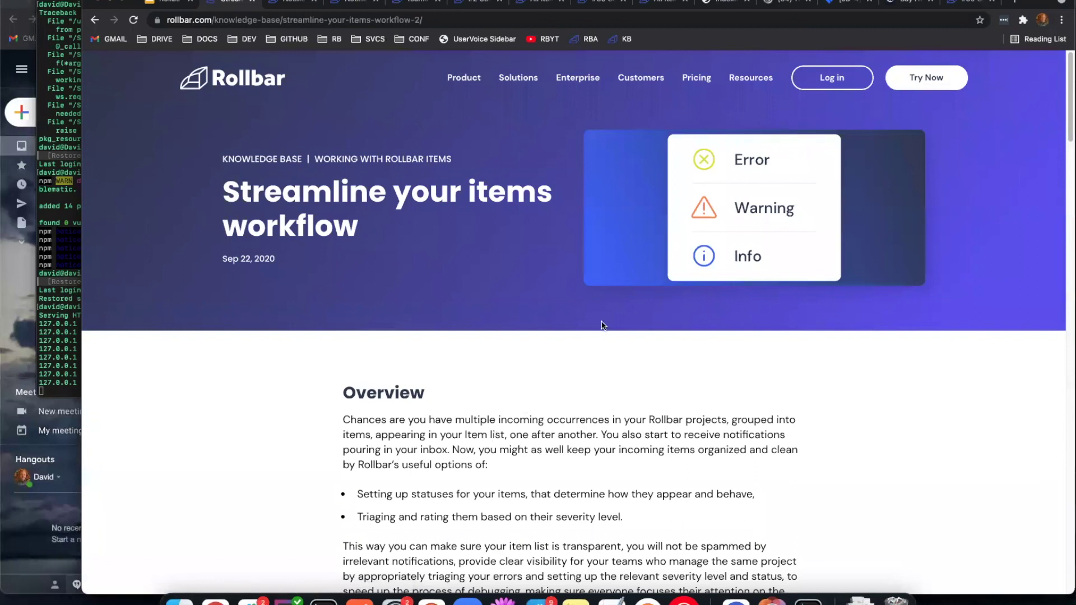
scroll(802, 338, down, 7)
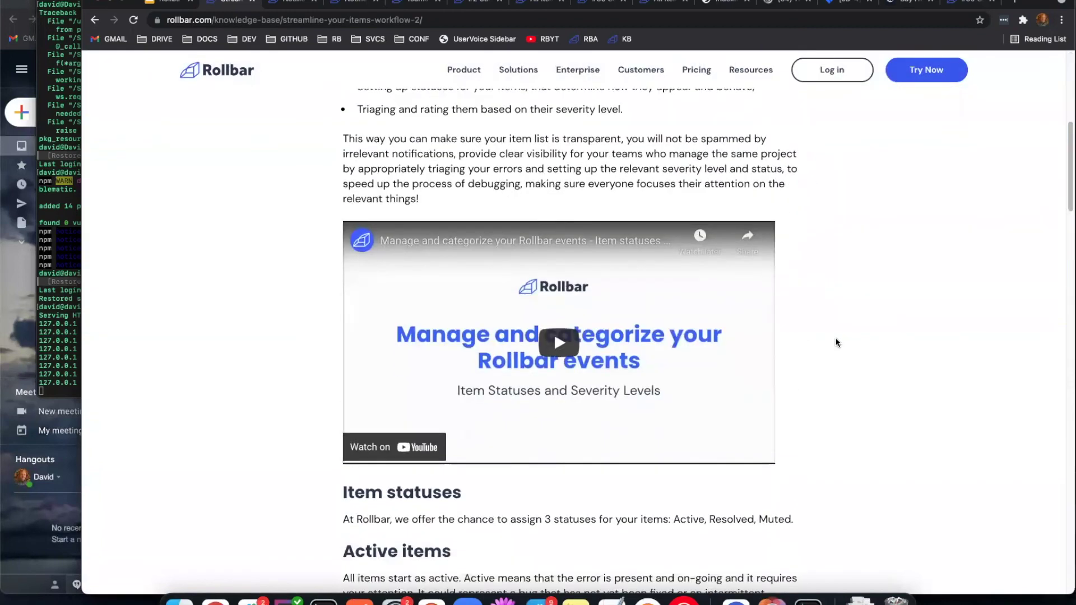
scroll(836, 342, down, 5)
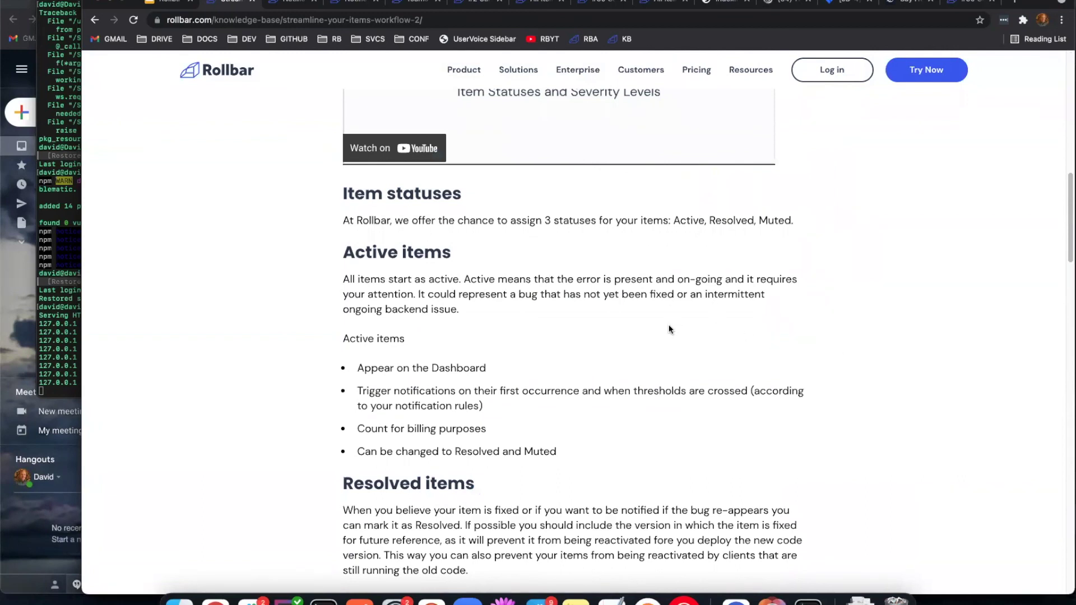
scroll(670, 329, down, 2)
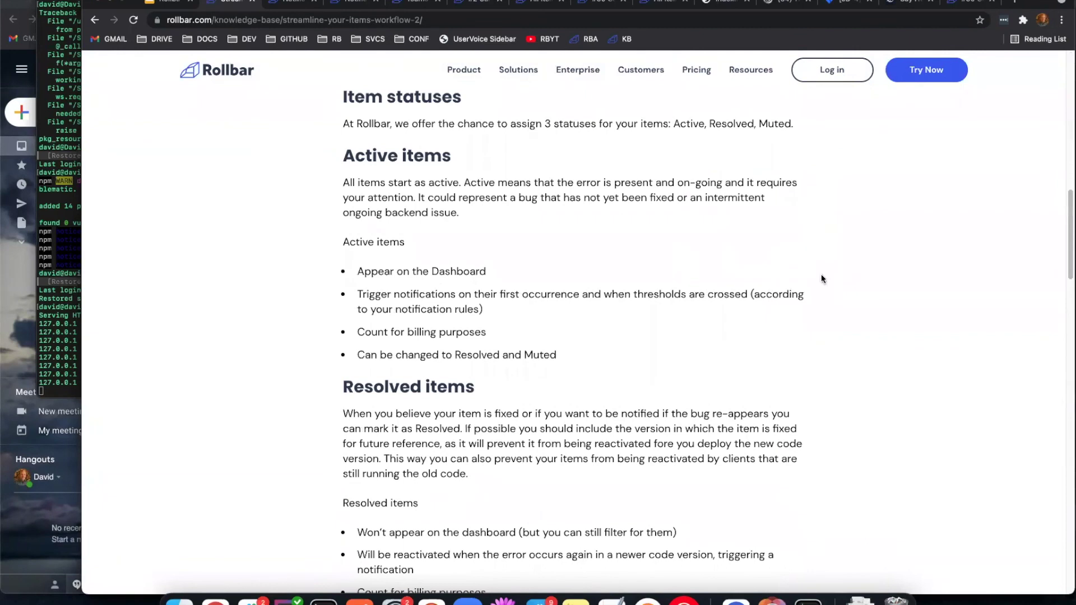
Step: Return to the Google Slides deck and show slide 16, the closing Rollbar Academy slide
click(168, 5)
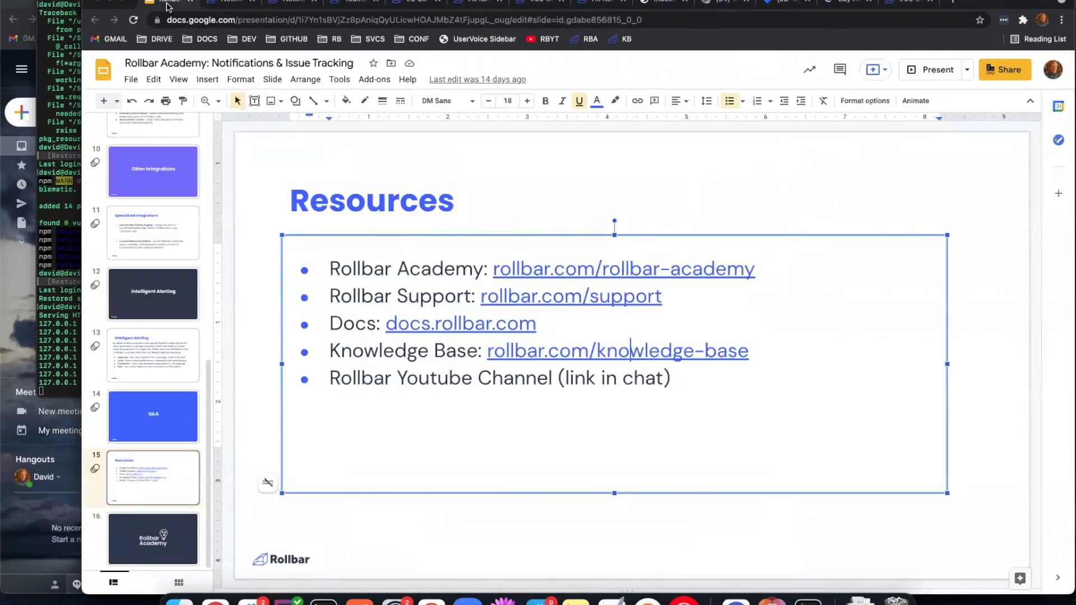
click(177, 538)
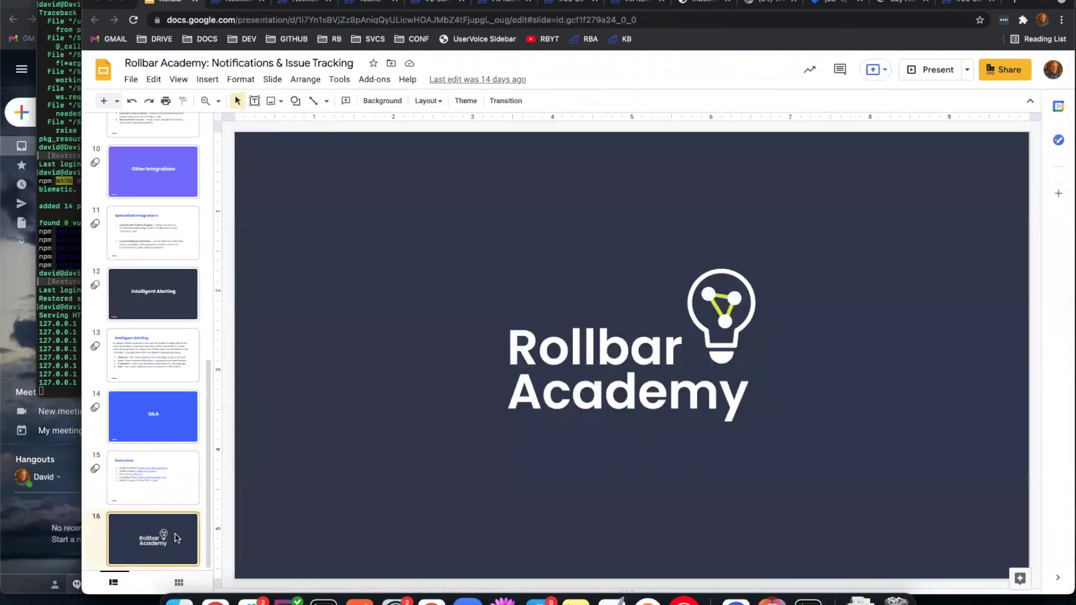